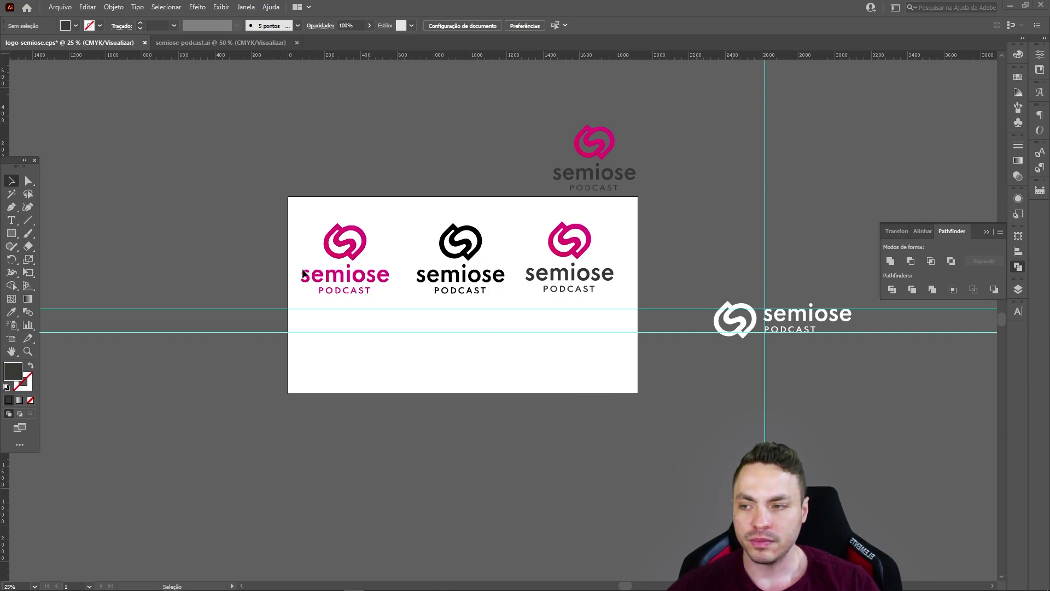
{"action": "scroll", "coordinate": [361, 279], "scroll_direction": "up", "scroll_amount": 2}
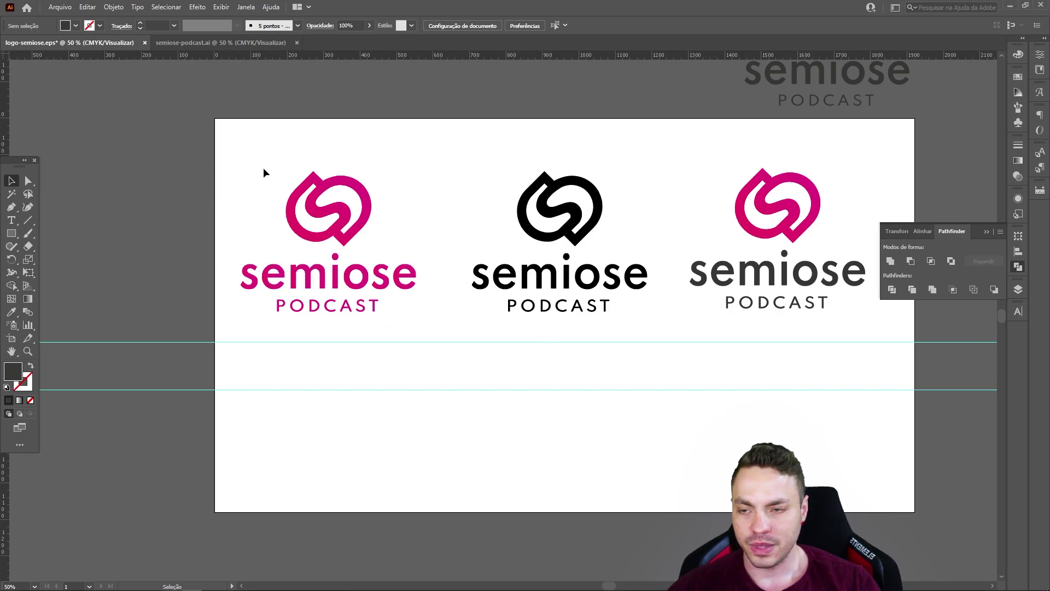
{"action": "left_click_drag", "start_coordinate": [878, 479], "coordinate": [235, 150]}
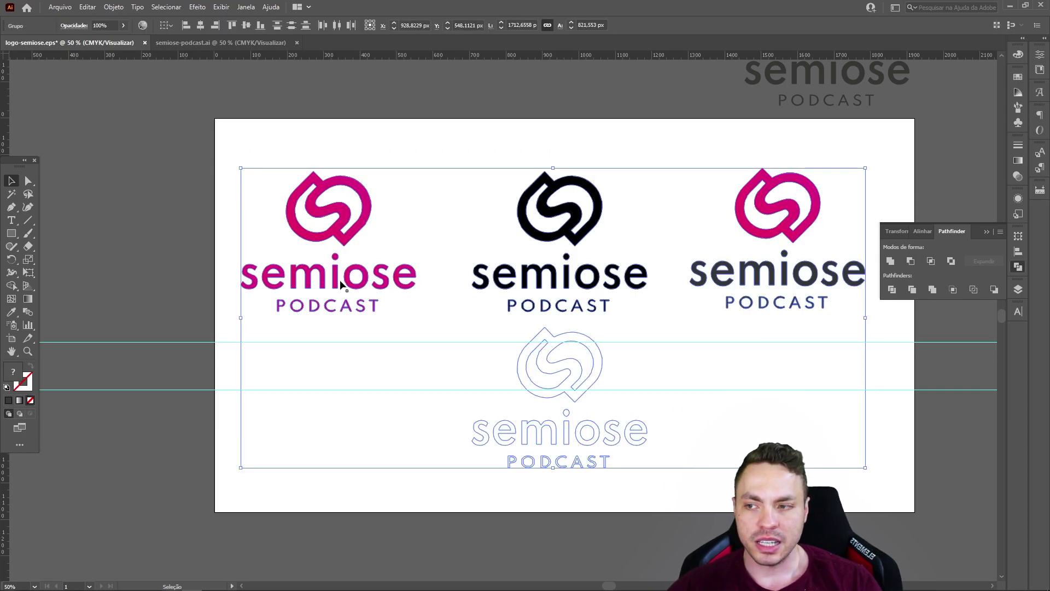
{"action": "left_click", "coordinate": [279, 227]}
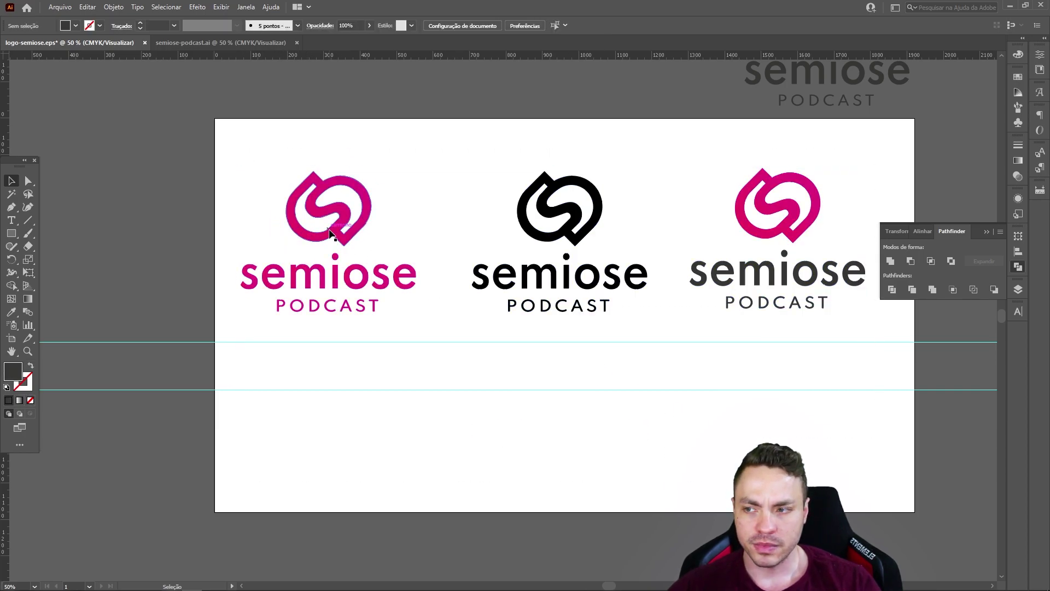
{"action": "scroll", "coordinate": [328, 232], "scroll_direction": "up", "scroll_amount": 3}
{"action": "scroll", "coordinate": [329, 234], "scroll_direction": "up", "scroll_amount": 2}
{"action": "scroll", "coordinate": [331, 234], "scroll_direction": "down", "scroll_amount": 3}
{"action": "scroll", "coordinate": [345, 243], "scroll_direction": "down", "scroll_amount": 2}
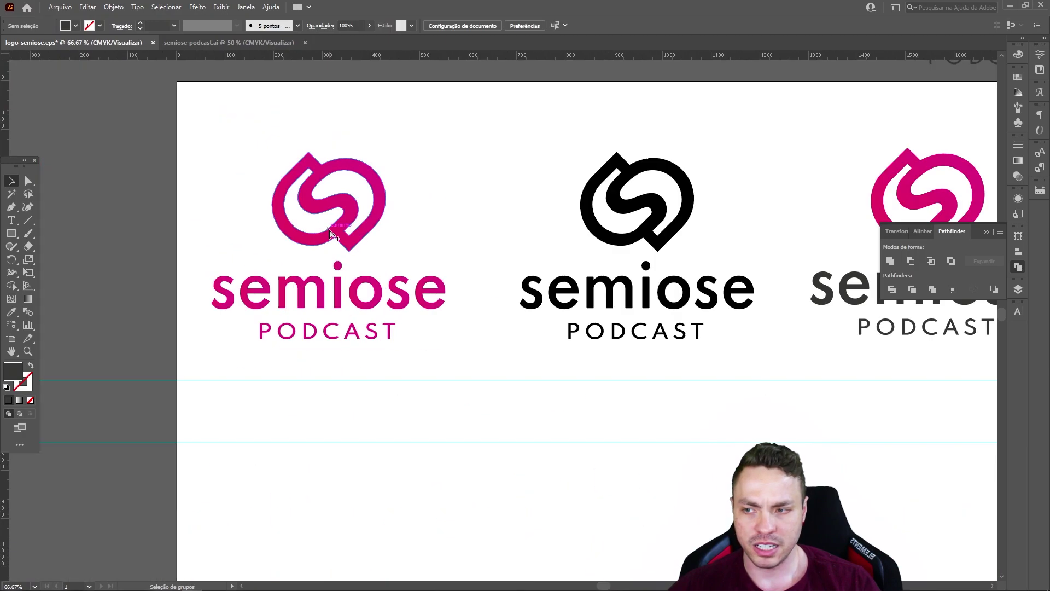
{"action": "scroll", "coordinate": [354, 249], "scroll_direction": "down", "scroll_amount": 2}
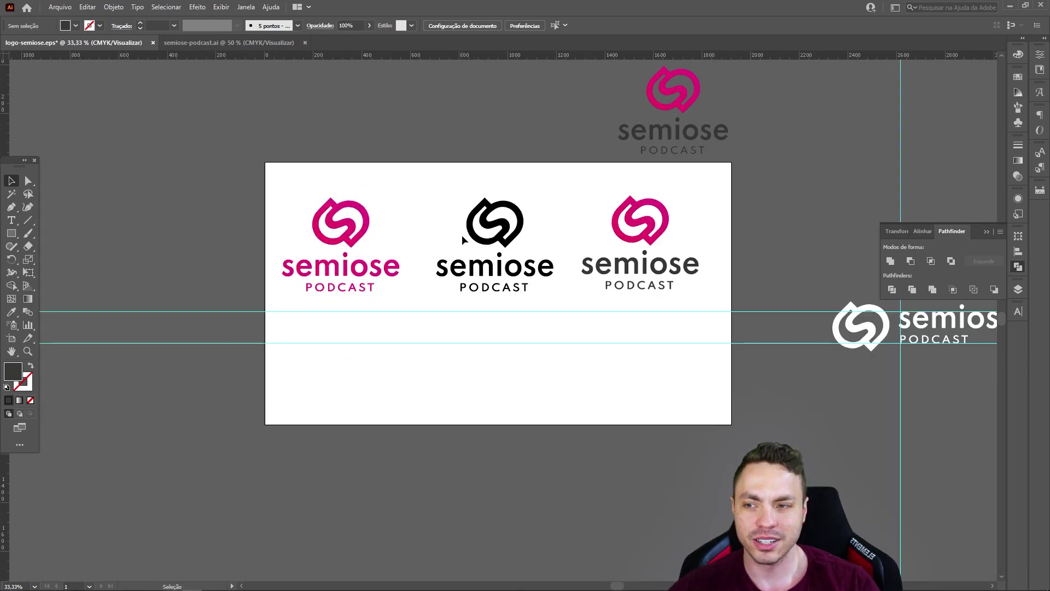
{"action": "left_click_drag", "start_coordinate": [471, 191], "coordinate": [523, 380]}
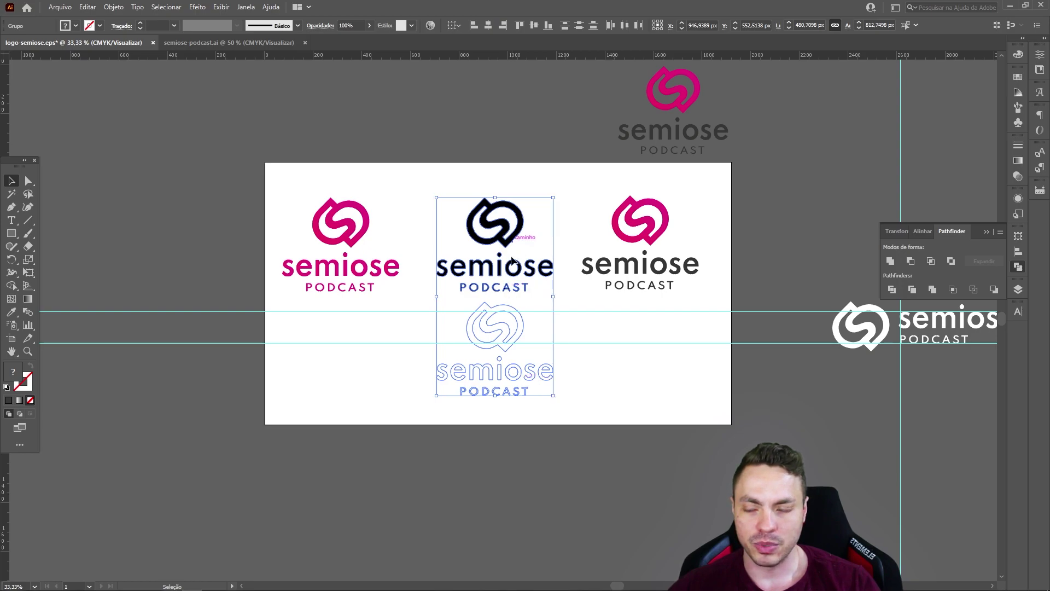
{"action": "left_click_drag", "start_coordinate": [589, 184], "coordinate": [707, 298]}
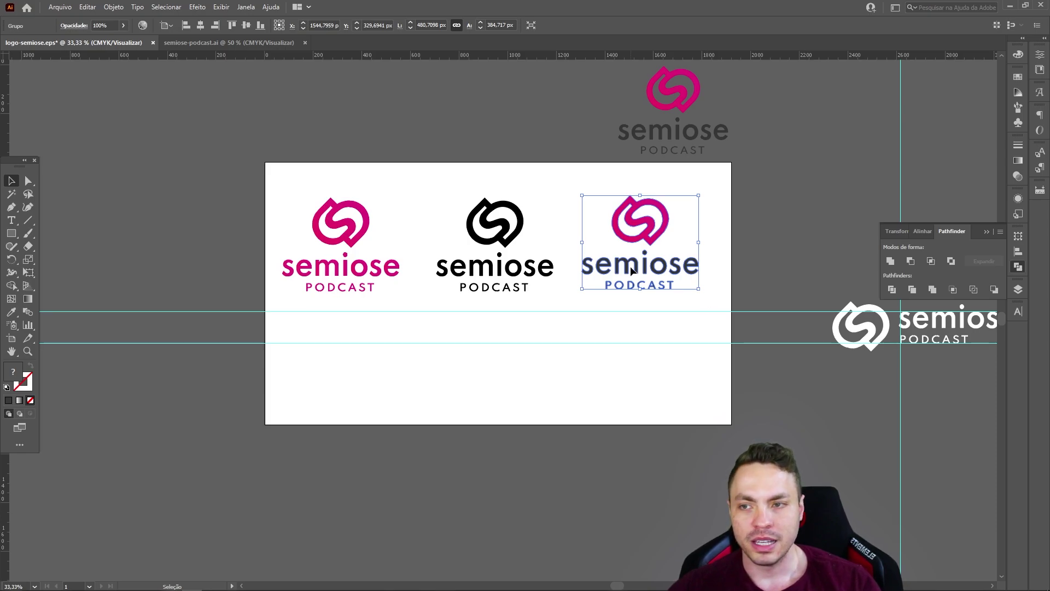
{"action": "mouse_move", "coordinate": [830, 261]}
{"action": "left_mouse_down"}
{"action": "mouse_move", "coordinate": [518, 259]}
{"action": "mouse_move", "coordinate": [723, 374]}
{"action": "left_mouse_up"}
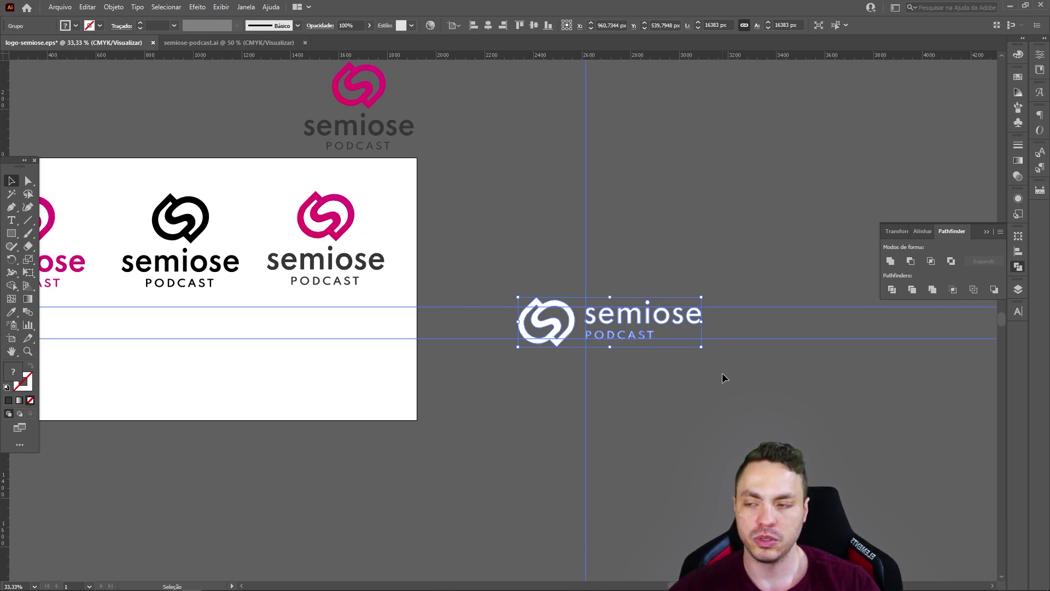
{"action": "left_click", "coordinate": [722, 374]}
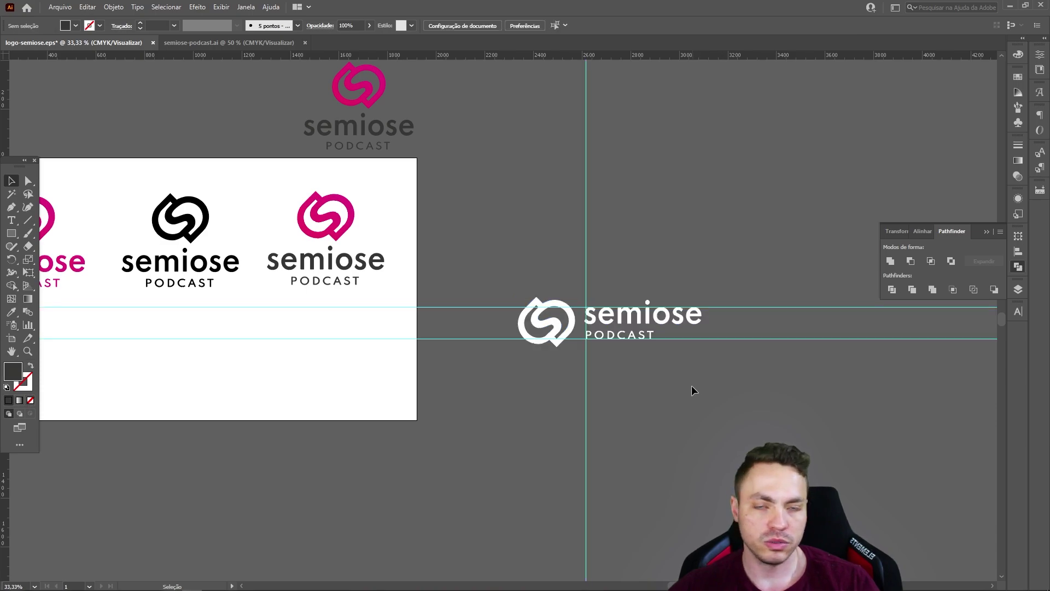
{"action": "left_click_drag", "start_coordinate": [292, 369], "coordinate": [646, 372]}
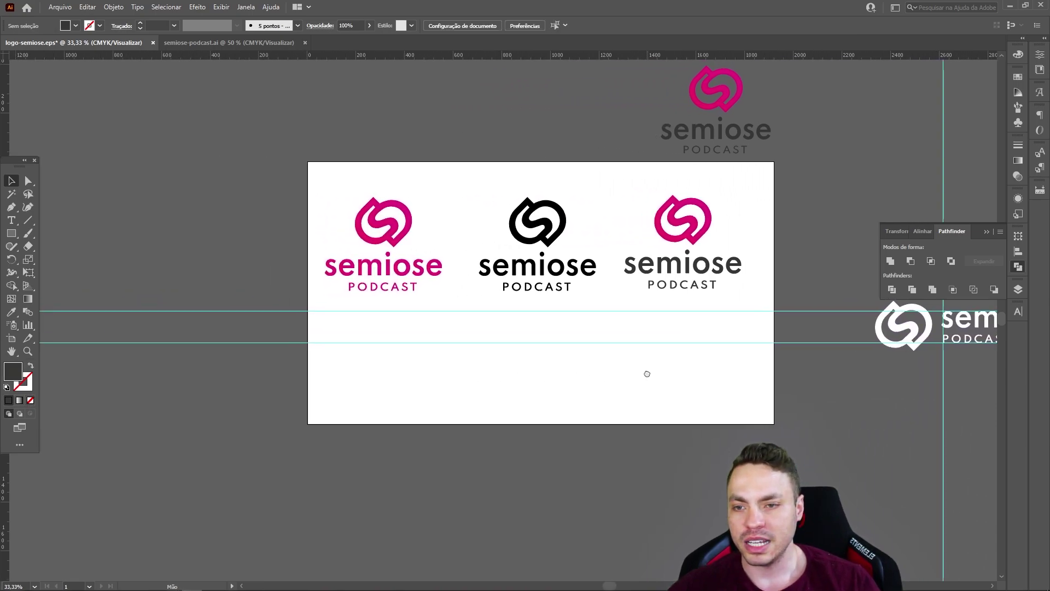
{"action": "left_click_drag", "start_coordinate": [357, 166], "coordinate": [740, 421]}
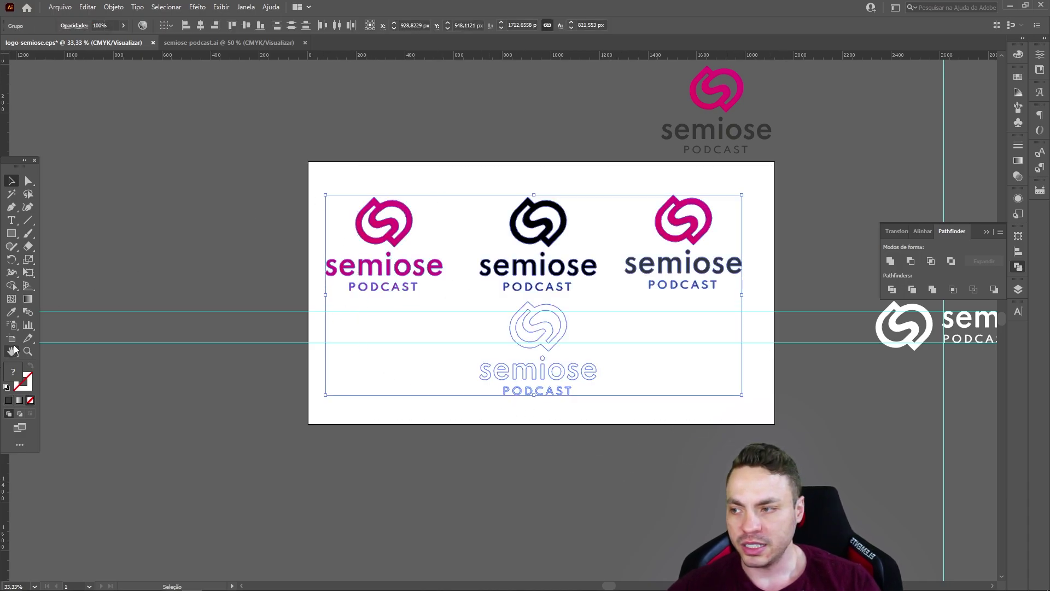
{"action": "key", "text": "shift+o"}
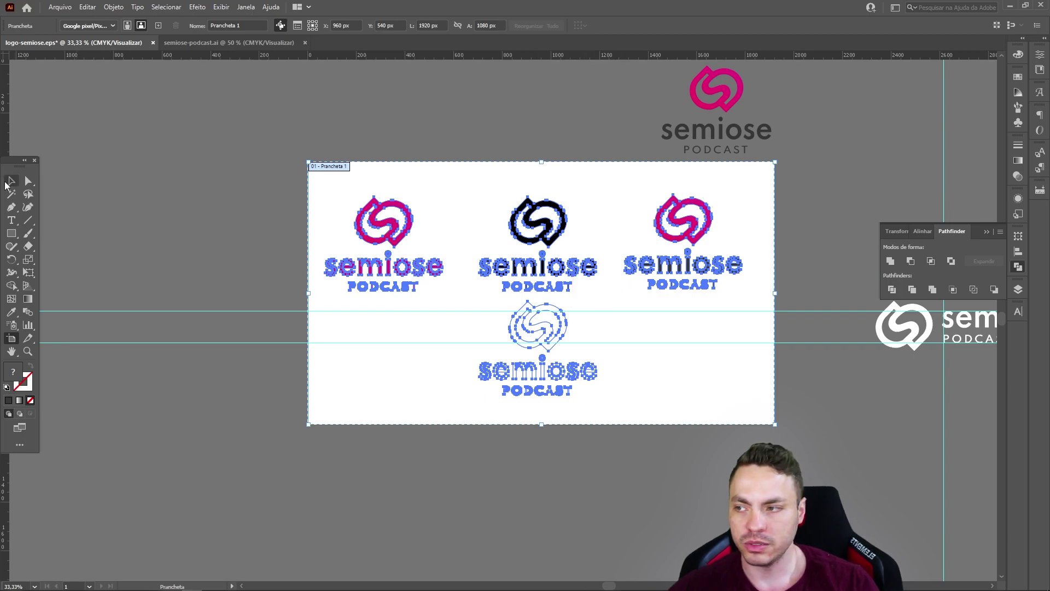
{"action": "left_click", "coordinate": [11, 180]}
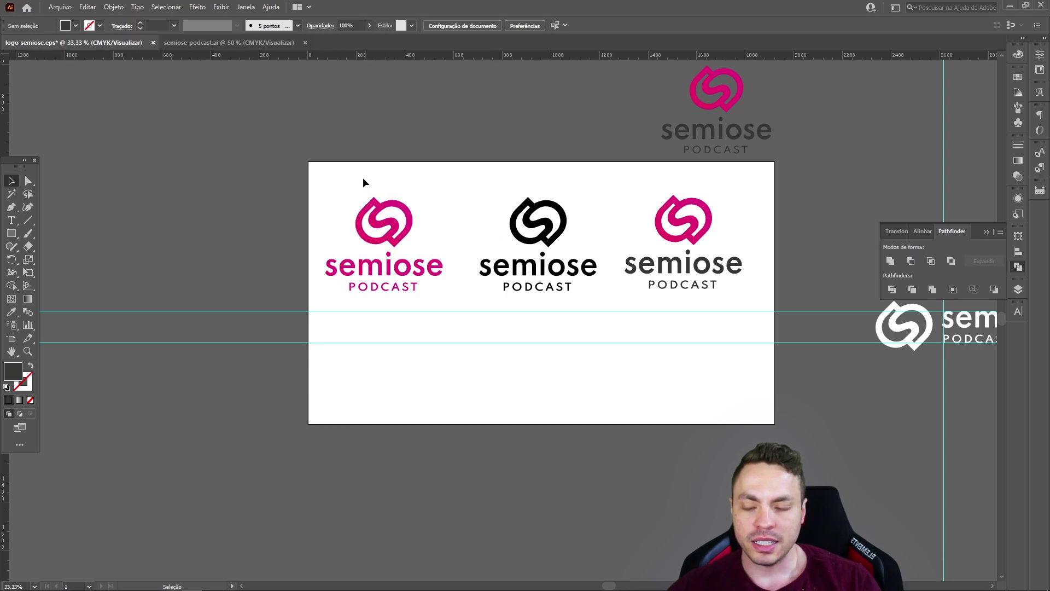
{"action": "scroll", "coordinate": [400, 297], "scroll_direction": "up", "scroll_amount": 3}
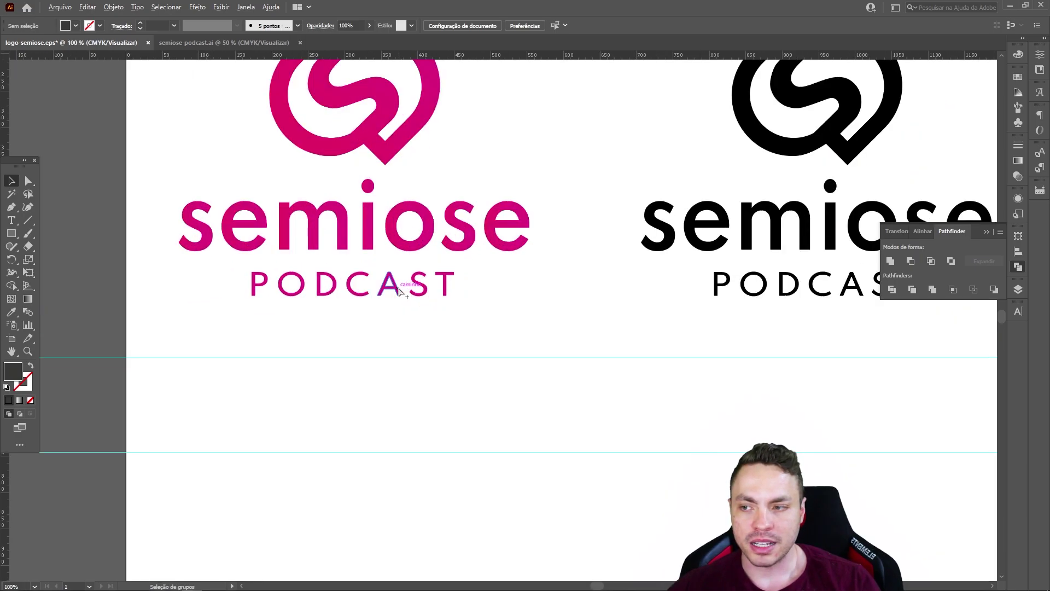
{"action": "left_click", "coordinate": [398, 292]}
{"action": "scroll", "coordinate": [402, 290], "scroll_direction": "up", "scroll_amount": 4}
{"action": "scroll", "coordinate": [402, 292], "scroll_direction": "up", "scroll_amount": 3}
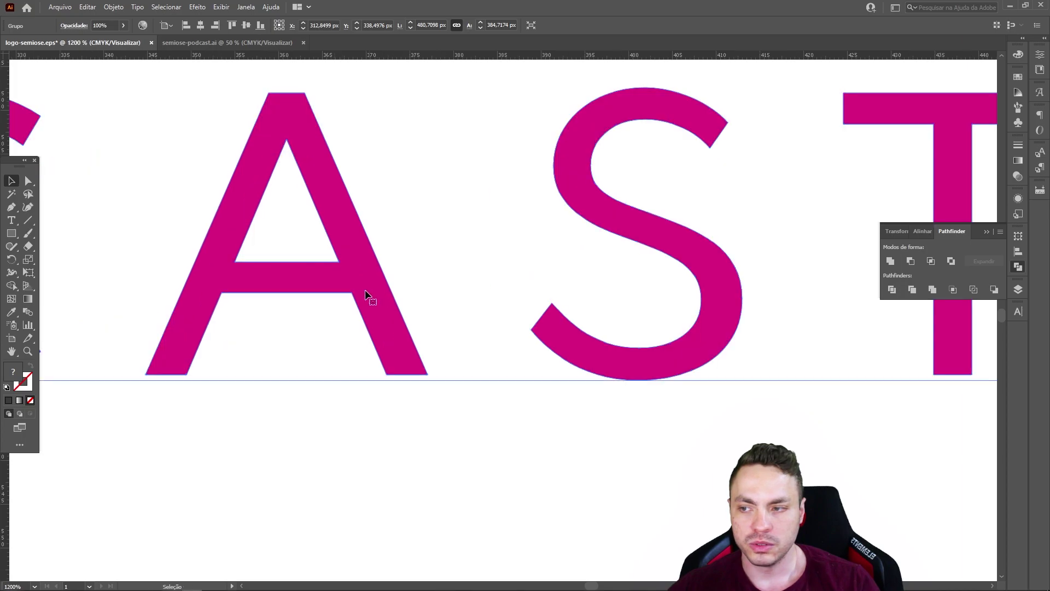
{"action": "left_click", "coordinate": [28, 184]}
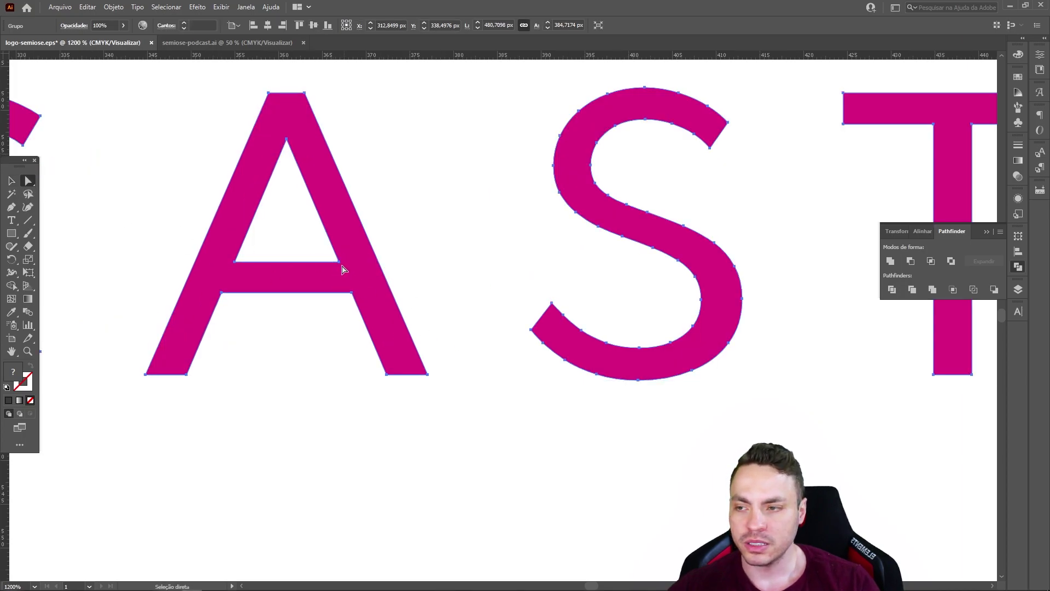
{"action": "scroll", "coordinate": [337, 267], "scroll_direction": "down", "scroll_amount": 2}
{"action": "scroll", "coordinate": [339, 269], "scroll_direction": "down", "scroll_amount": 4}
{"action": "scroll", "coordinate": [345, 271], "scroll_direction": "down", "scroll_amount": 1}
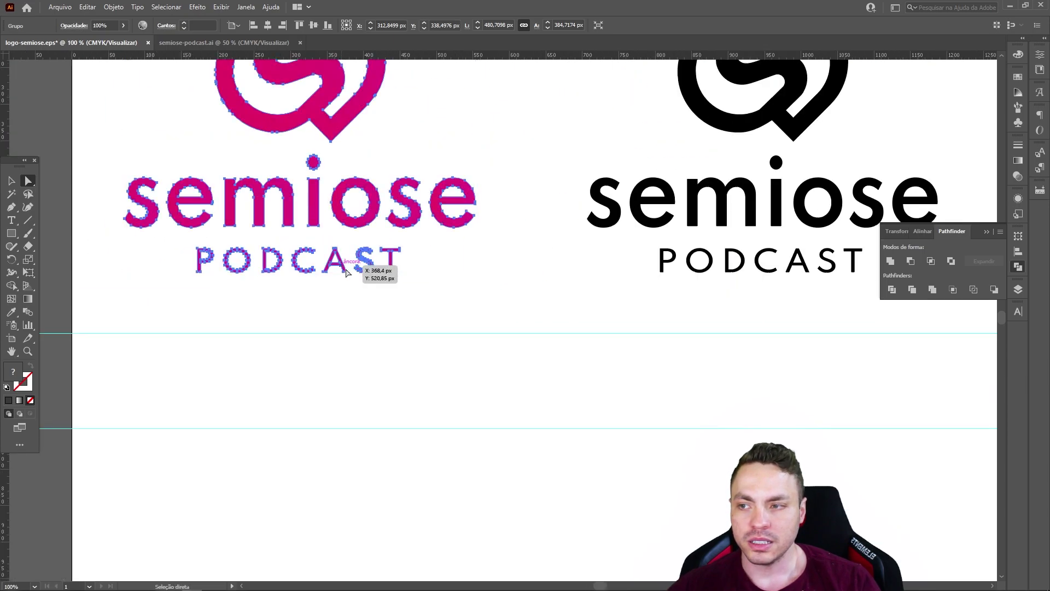
{"action": "left_click_drag", "start_coordinate": [414, 292], "coordinate": [607, 363]}
{"action": "key", "text": "v"}
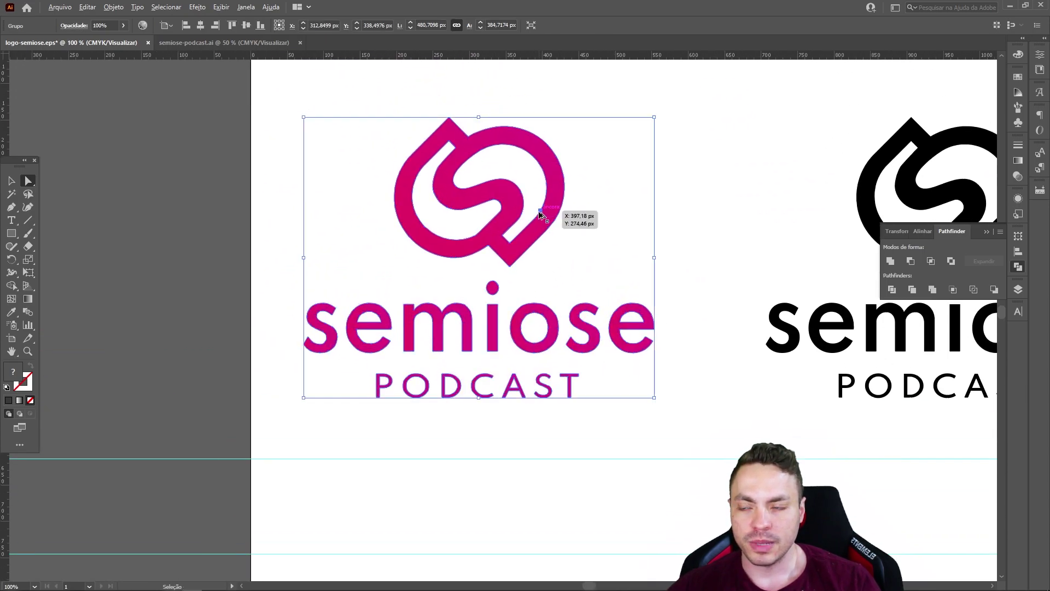
{"action": "scroll", "coordinate": [539, 215], "scroll_direction": "up", "scroll_amount": 3}
{"action": "scroll", "coordinate": [652, 232], "scroll_direction": "down", "scroll_amount": 2}
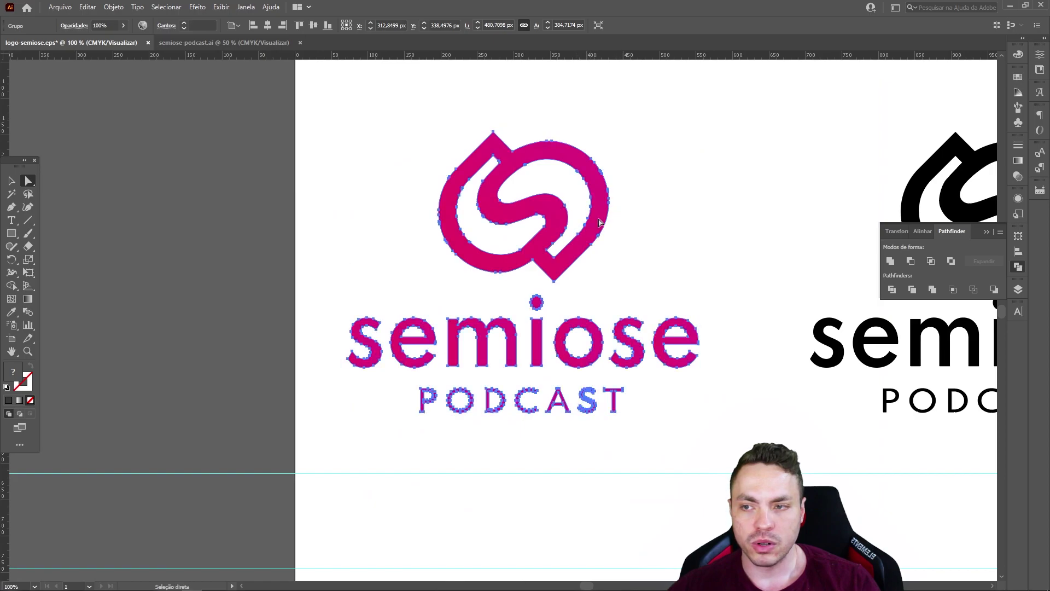
{"action": "scroll", "coordinate": [591, 268], "scroll_direction": "right", "scroll_amount": 5}
{"action": "scroll", "coordinate": [591, 268], "scroll_direction": "up", "scroll_amount": 3}
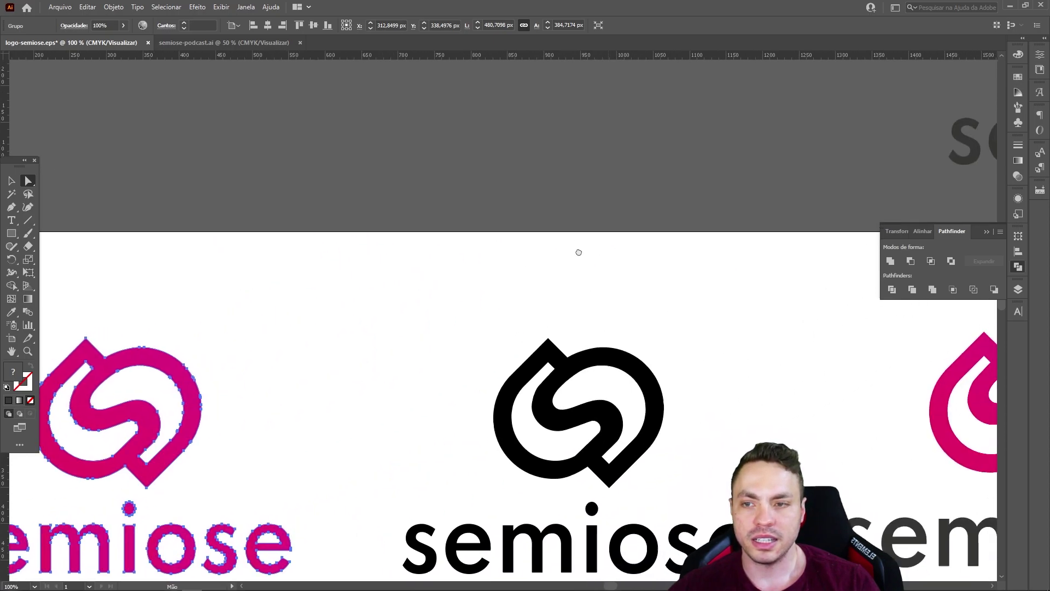
{"action": "scroll", "coordinate": [596, 279], "scroll_direction": "right", "scroll_amount": 5}
{"action": "scroll", "coordinate": [596, 279], "scroll_direction": "up", "scroll_amount": 2}
{"action": "scroll", "coordinate": [328, 257], "scroll_direction": "right", "scroll_amount": 3}
{"action": "left_click", "coordinate": [9, 183]}
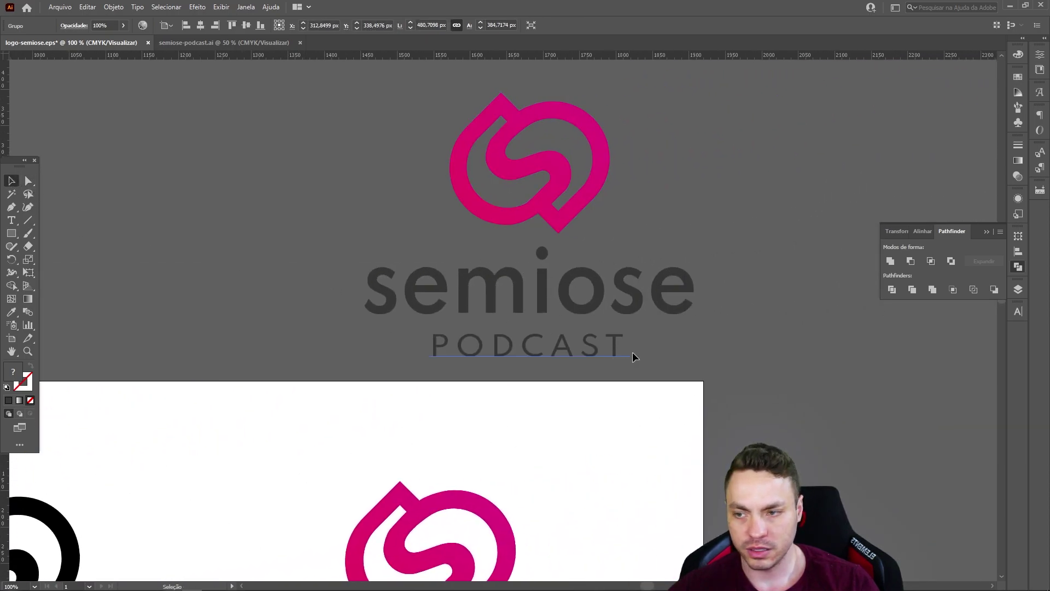
{"action": "double_click", "coordinate": [629, 353]}
{"action": "scroll", "coordinate": [514, 349], "scroll_direction": "up", "scroll_amount": 3}
{"action": "scroll", "coordinate": [514, 350], "scroll_direction": "up", "scroll_amount": 2}
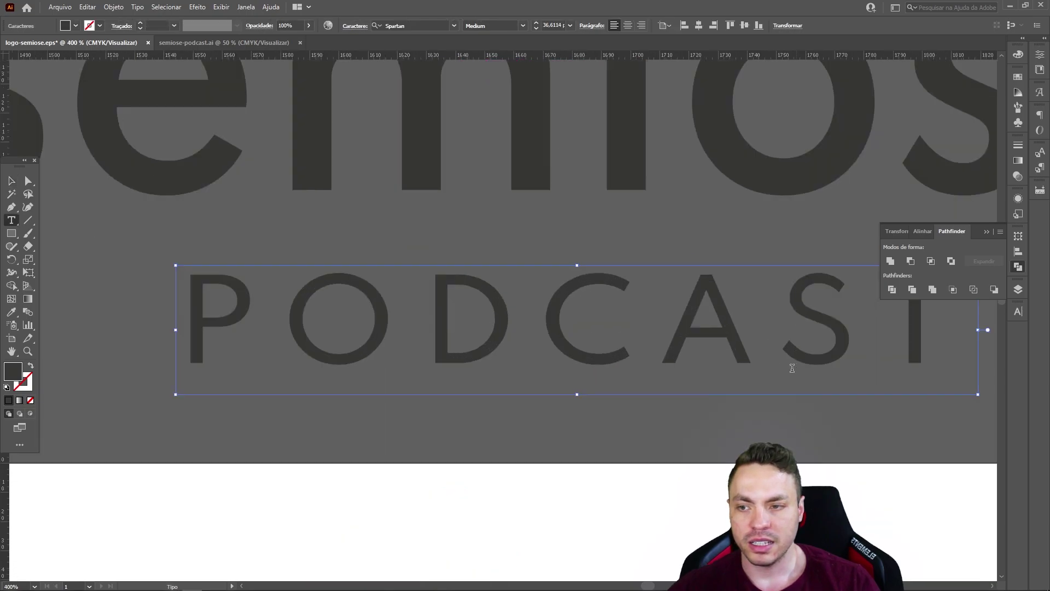
{"action": "left_click", "coordinate": [760, 356]}
{"action": "scroll", "coordinate": [749, 377], "scroll_direction": "down", "scroll_amount": 3}
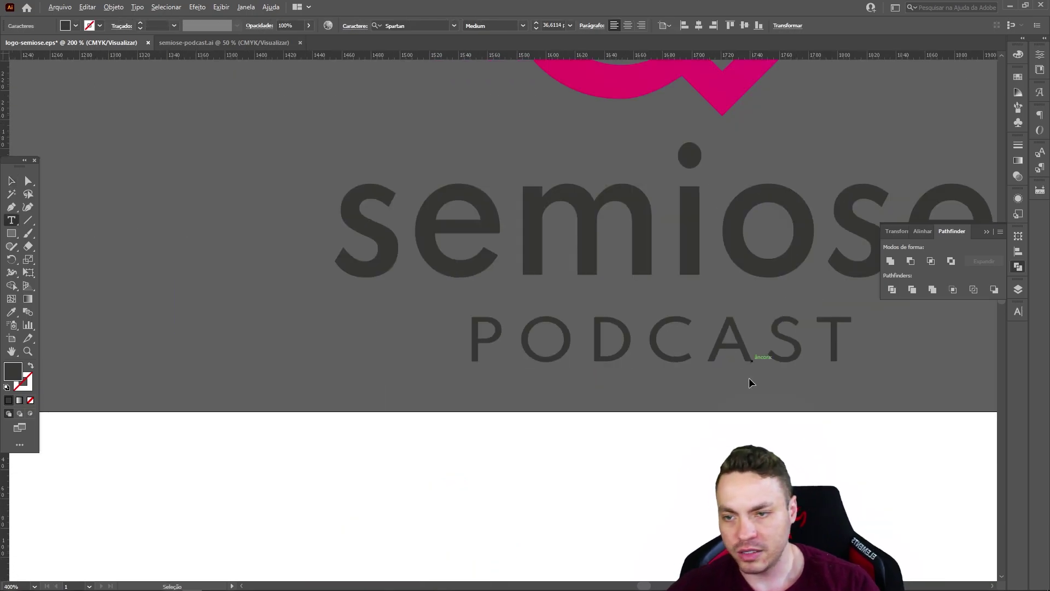
{"action": "scroll", "coordinate": [750, 378], "scroll_direction": "down", "scroll_amount": 1}
{"action": "key", "text": "BackSpace"}
{"action": "type", "text": "dadad"}
{"action": "key", "text": "BackSpace"}
{"action": "key", "text": "BackSpace"}
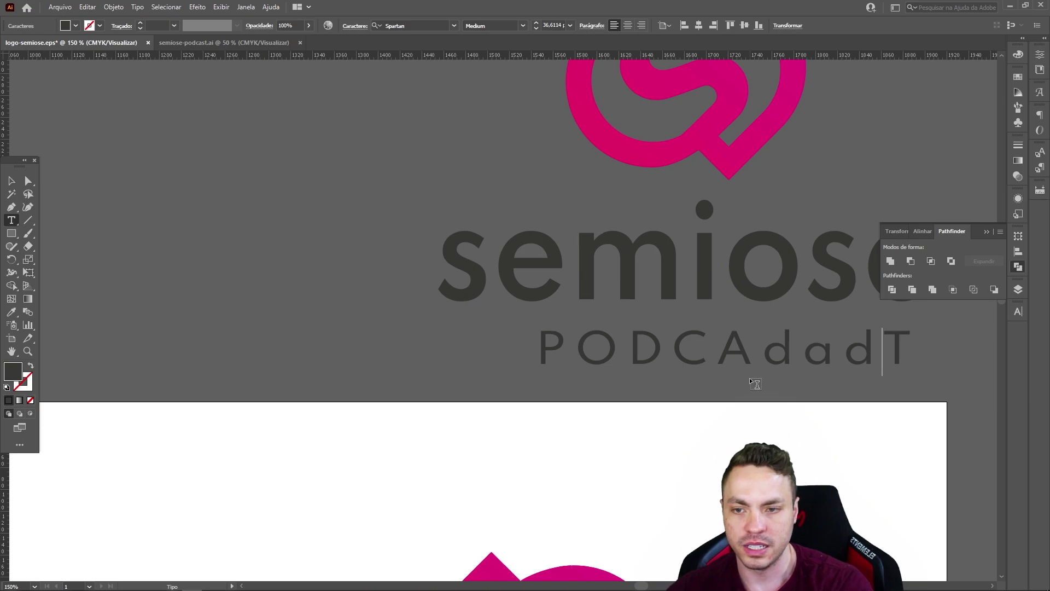
{"action": "key", "text": "BackSpace"}
{"action": "key", "text": "BackSpace"}
{"action": "key", "text": "BackSpace"}
{"action": "type", "text": "s"}
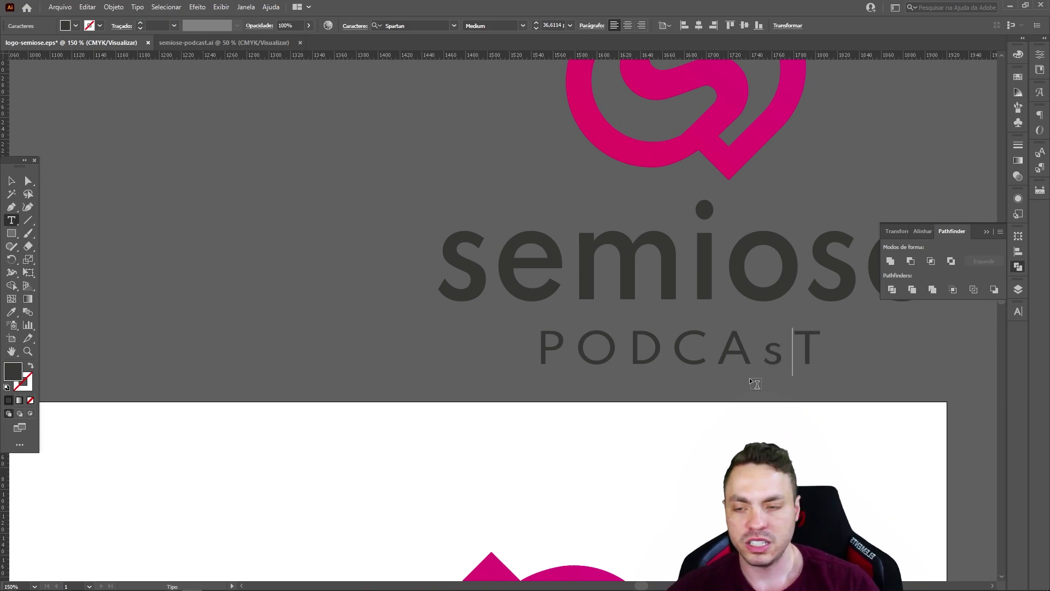
{"action": "key", "text": "ctrl+z"}
{"action": "key", "text": "ctrl+z"}
{"action": "key", "text": "ctrl+z"}
{"action": "key", "text": "ctrl+z"}
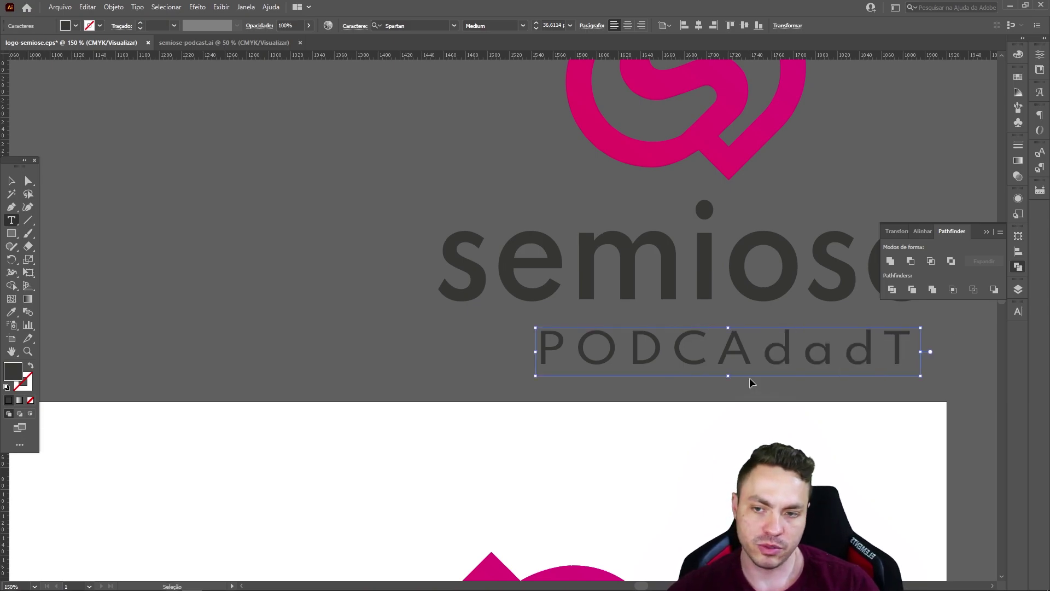
{"action": "key", "text": "ctrl+z"}
{"action": "key", "text": "ctrl+z"}
{"action": "key", "text": "ctrl+shift+z"}
{"action": "key", "text": "ctrl+shift+z"}
{"action": "key", "text": "ctrl+shift+z"}
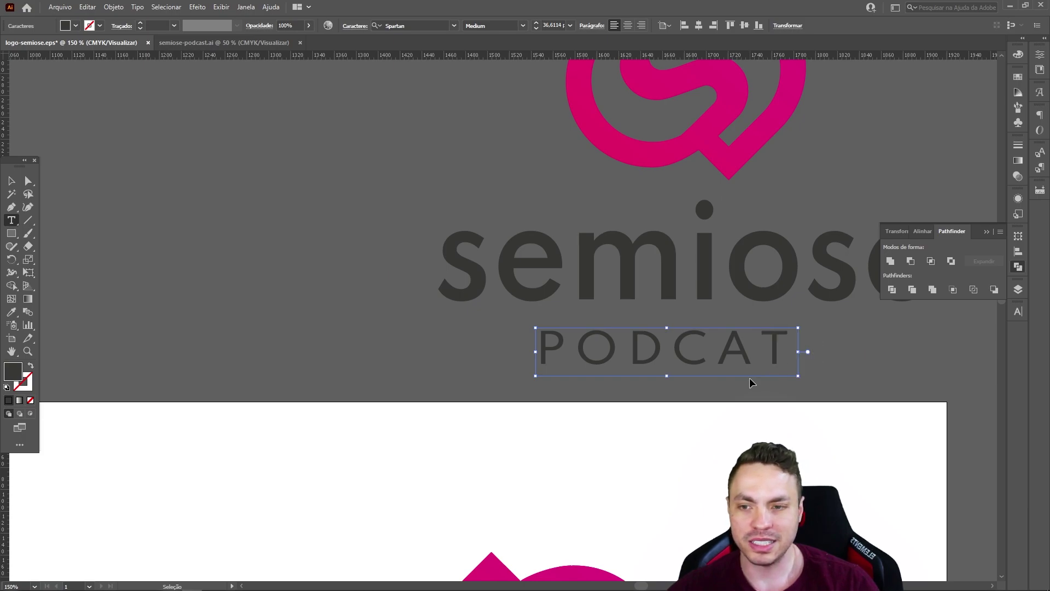
{"action": "key", "text": "ctrl+shift+z"}
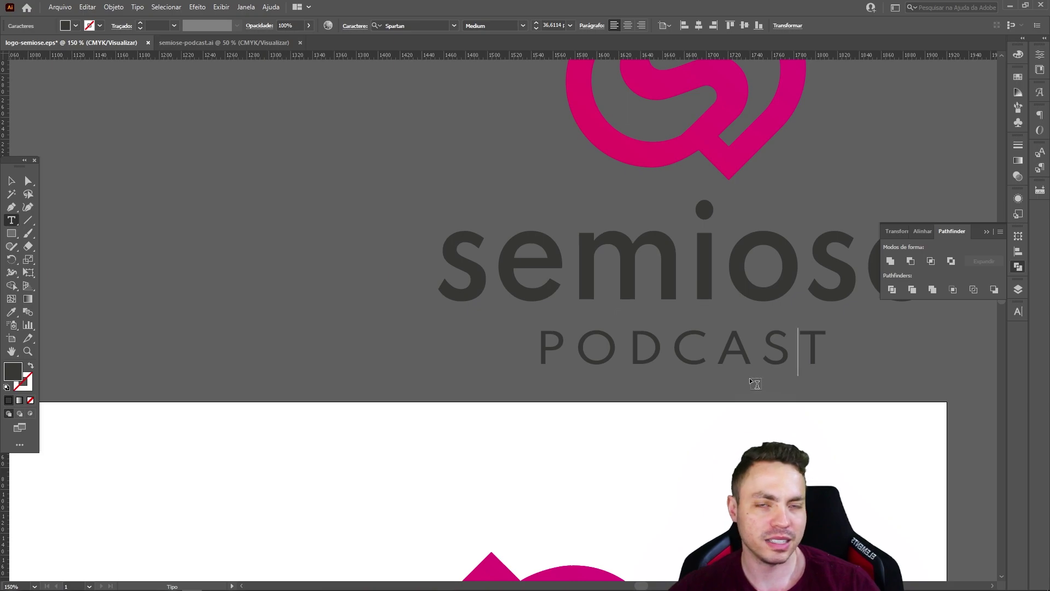
{"action": "key", "text": "Escape"}
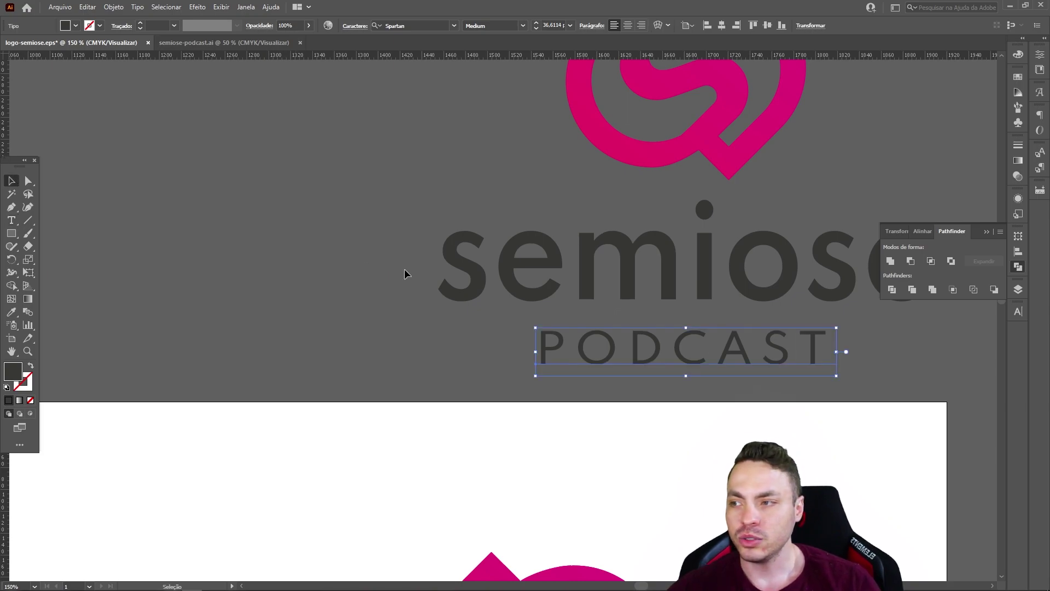
Pan and zoom to bring the three logo variations and the artboard into view
{"action": "scroll", "coordinate": [417, 352], "scroll_direction": "down", "scroll_amount": 3}
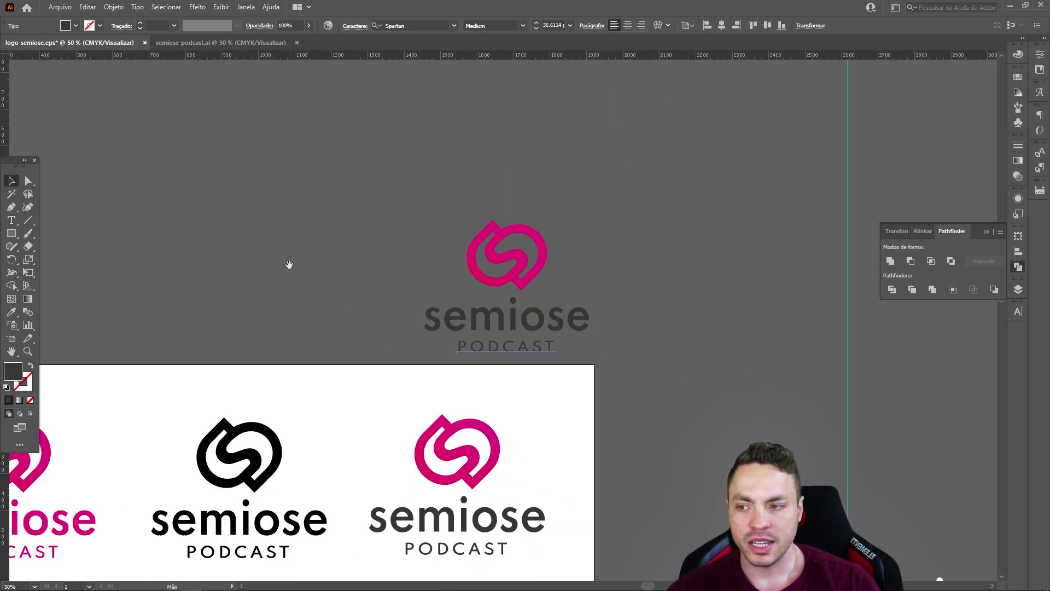
{"action": "left_click_drag", "start_coordinate": [288, 265], "coordinate": [625, 174]}
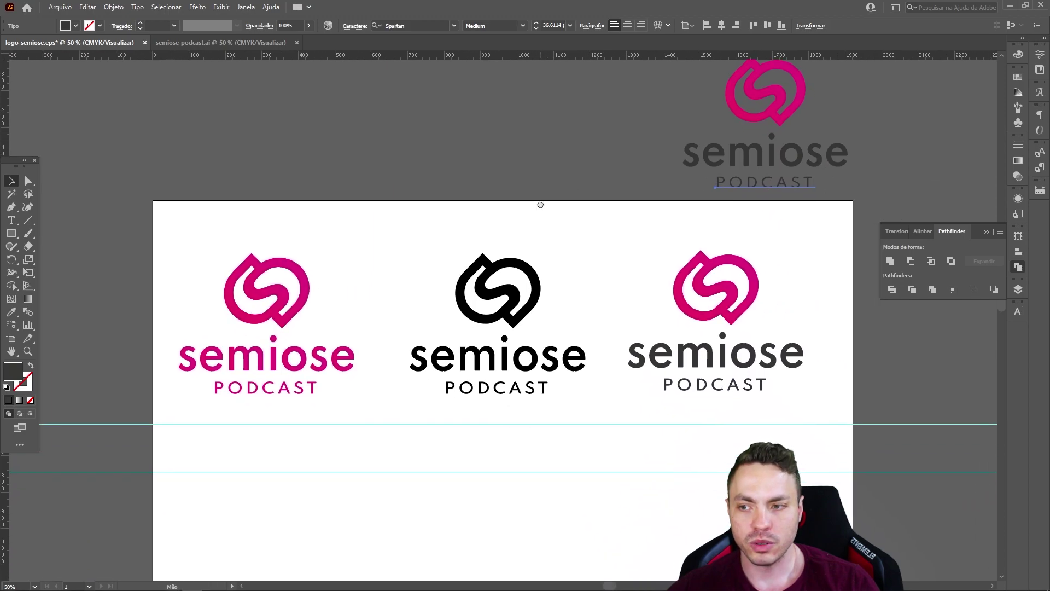
{"action": "left_click_drag", "start_coordinate": [628, 290], "coordinate": [540, 207]}
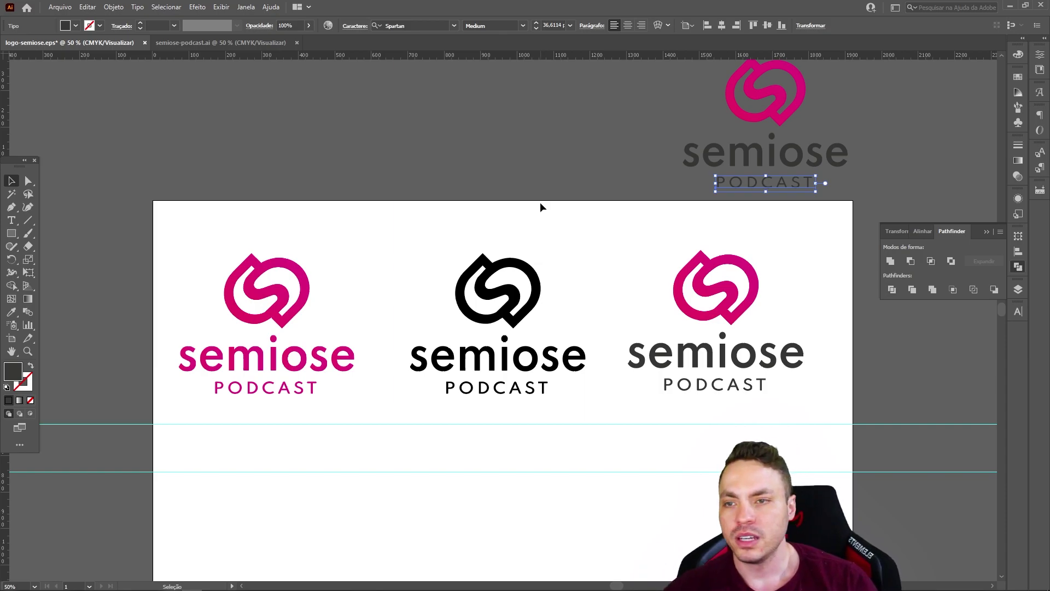
{"action": "scroll", "coordinate": [631, 250], "scroll_direction": "up", "scroll_amount": 1}
{"action": "scroll", "coordinate": [631, 254], "scroll_direction": "up", "scroll_amount": 1}
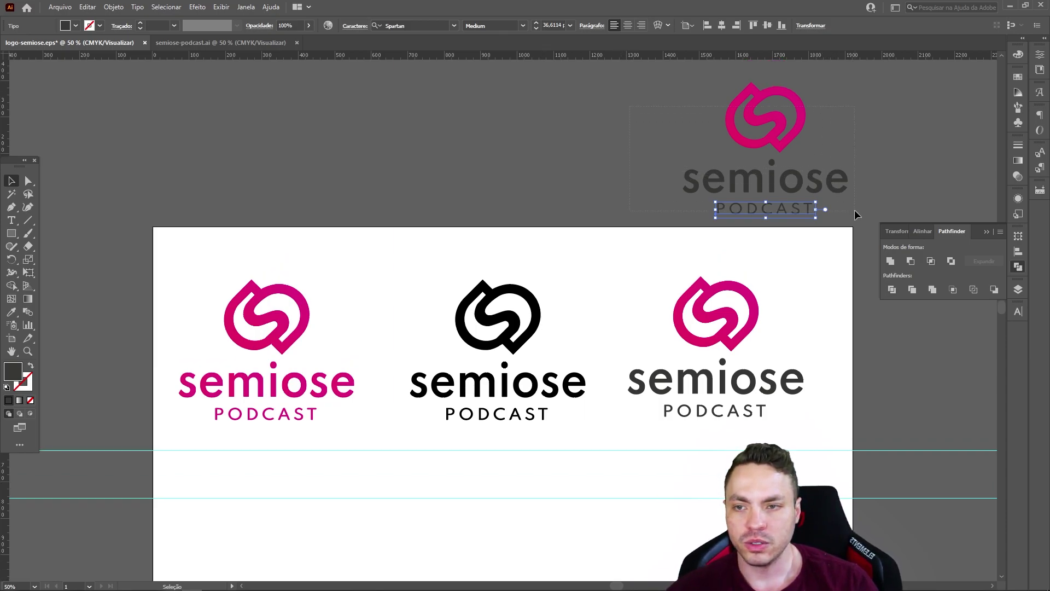
Marquee-select the whole semiose logo above the artboard, then open the Objeto menu
{"action": "left_click", "coordinate": [825, 168], "text": "shift"}
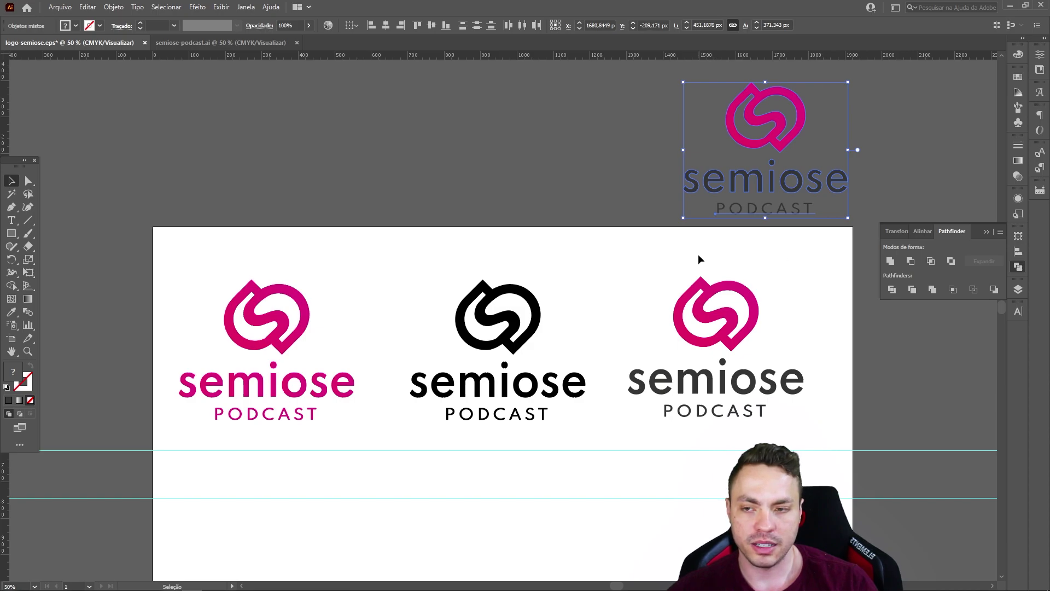
{"action": "left_click", "coordinate": [711, 355]}
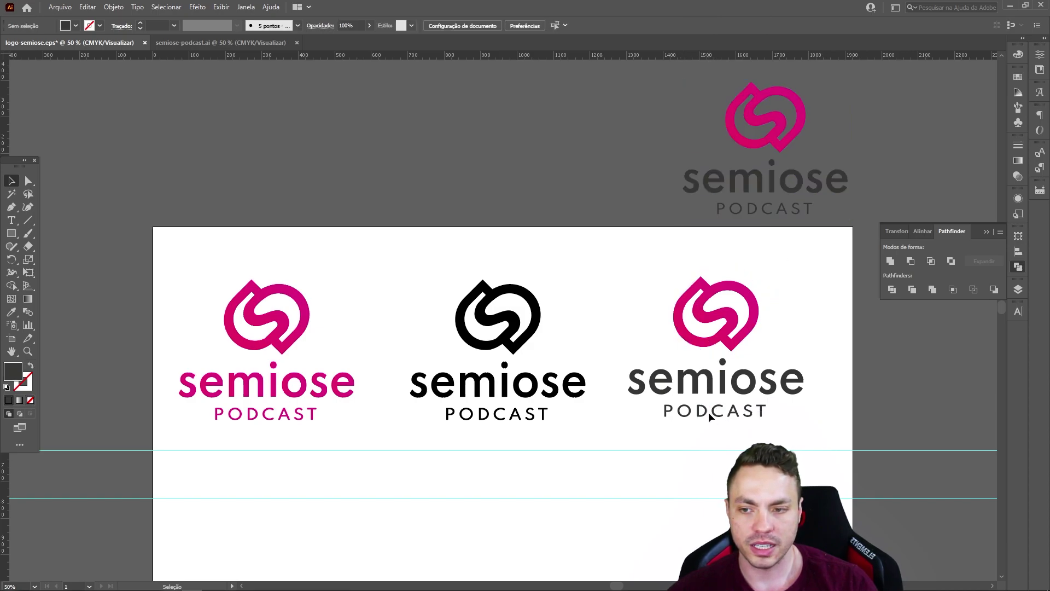
{"action": "left_click", "coordinate": [734, 392]}
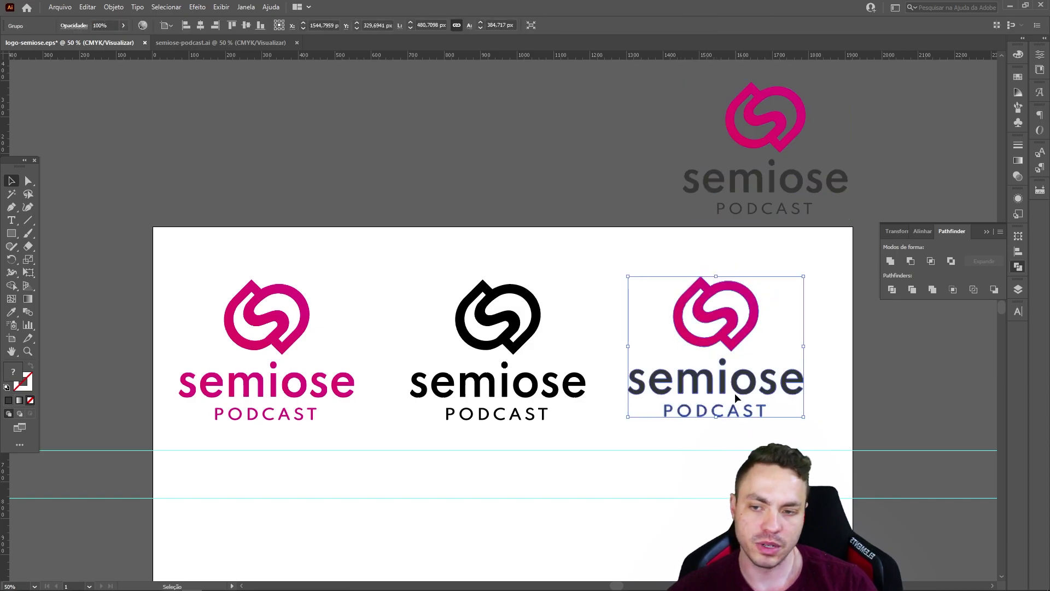
{"action": "left_click", "coordinate": [785, 209]}
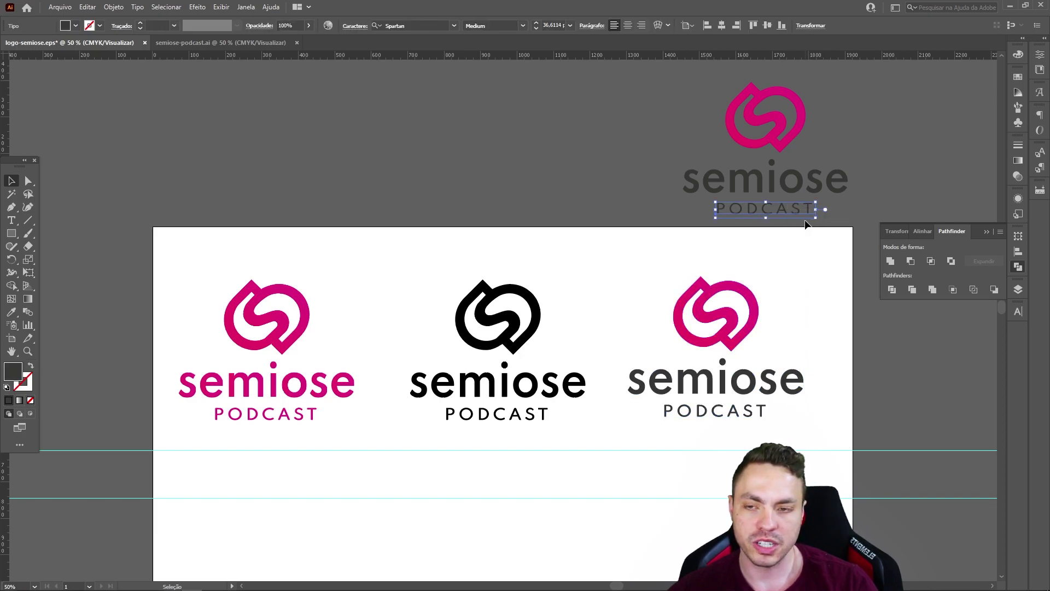
{"action": "left_click", "coordinate": [733, 414]}
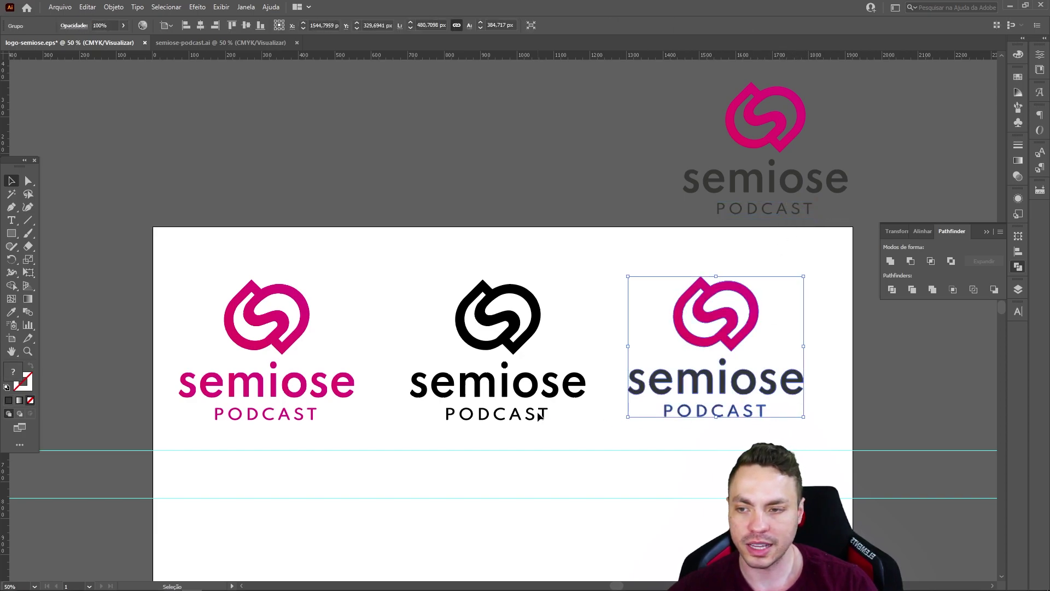
{"action": "left_click", "coordinate": [863, 229]}
{"action": "left_click_drag", "start_coordinate": [861, 225], "coordinate": [675, 82]}
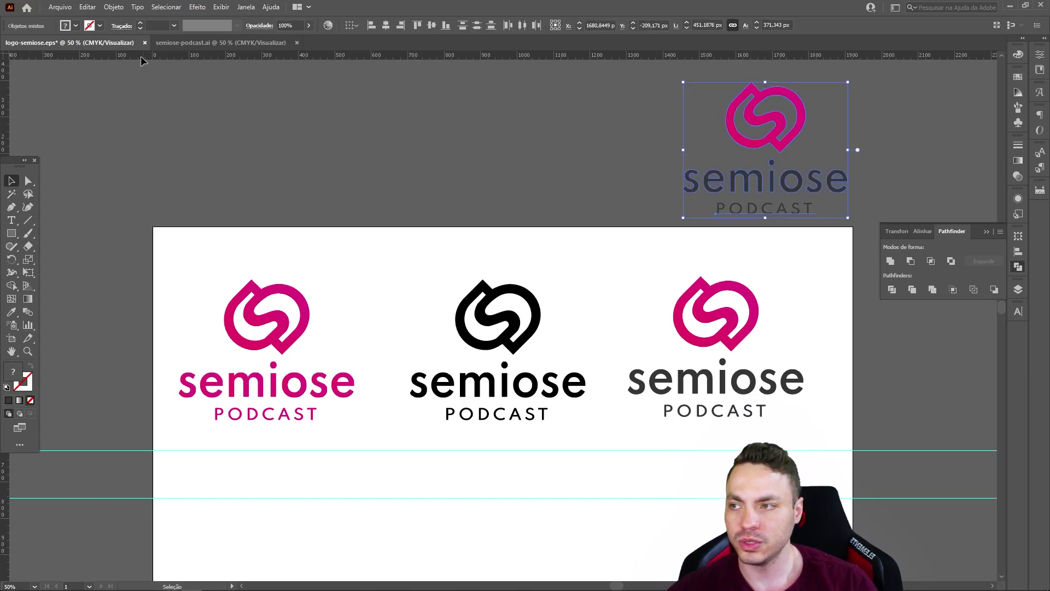
{"action": "left_click", "coordinate": [116, 7]}
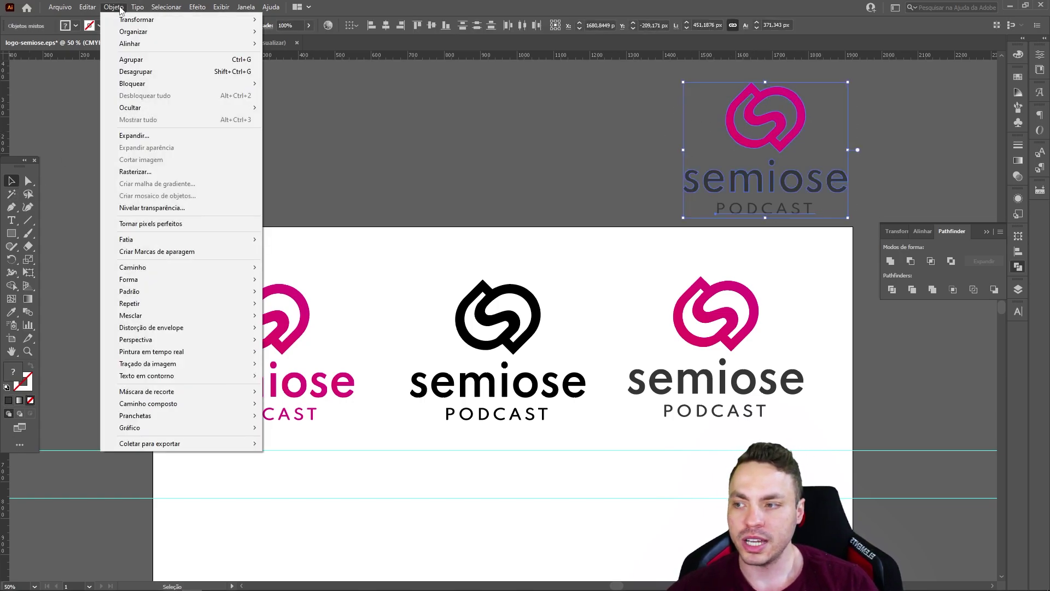
Expand the upper logo via Expandir with Objeto and Preenchimento checked
{"action": "left_click", "coordinate": [159, 140]}
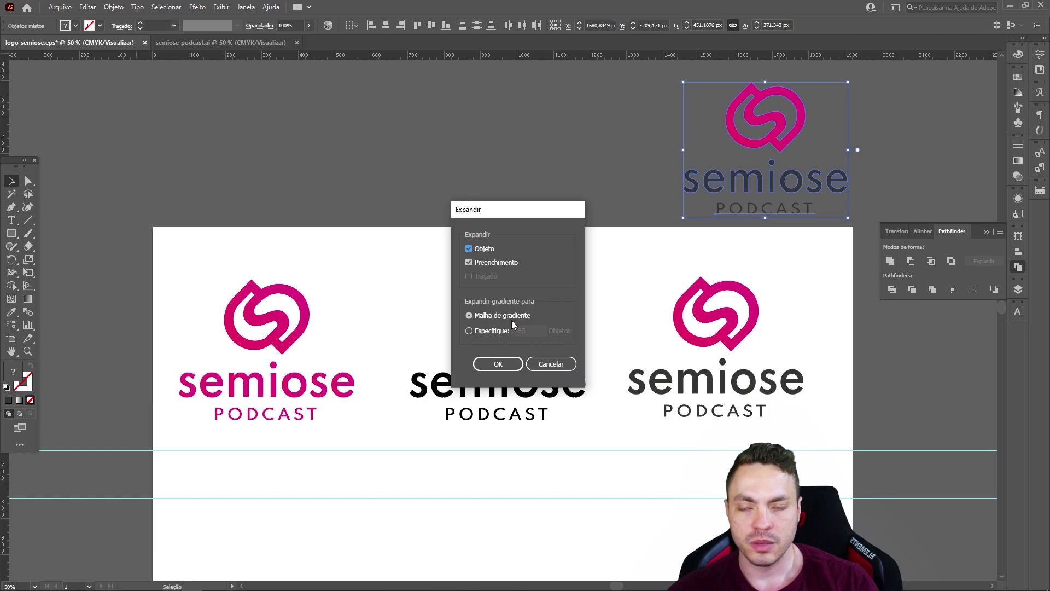
{"action": "left_click", "coordinate": [498, 330]}
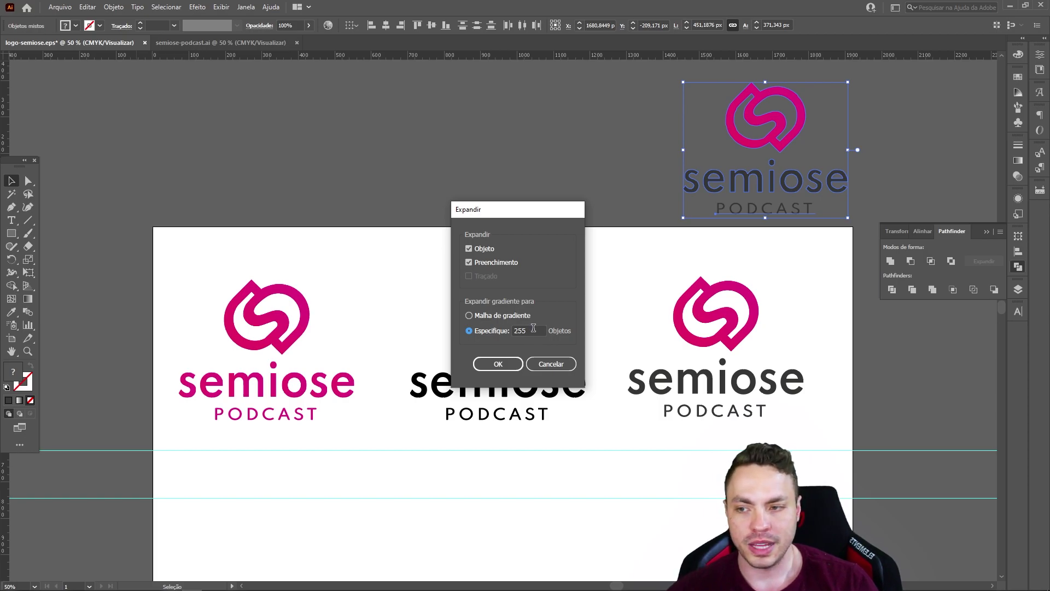
{"action": "left_click", "coordinate": [470, 316]}
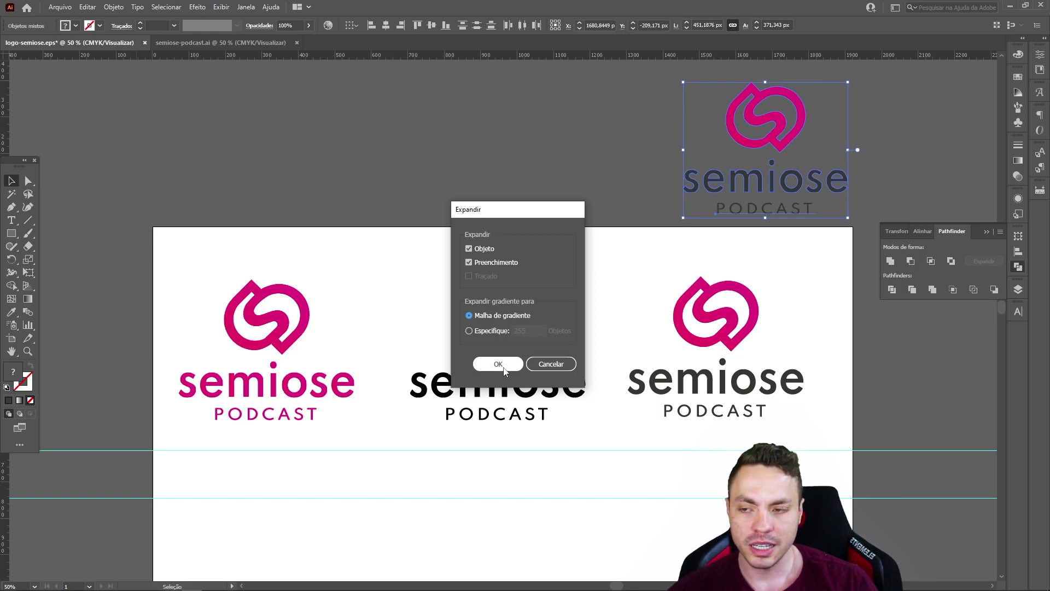
{"action": "left_click", "coordinate": [503, 366]}
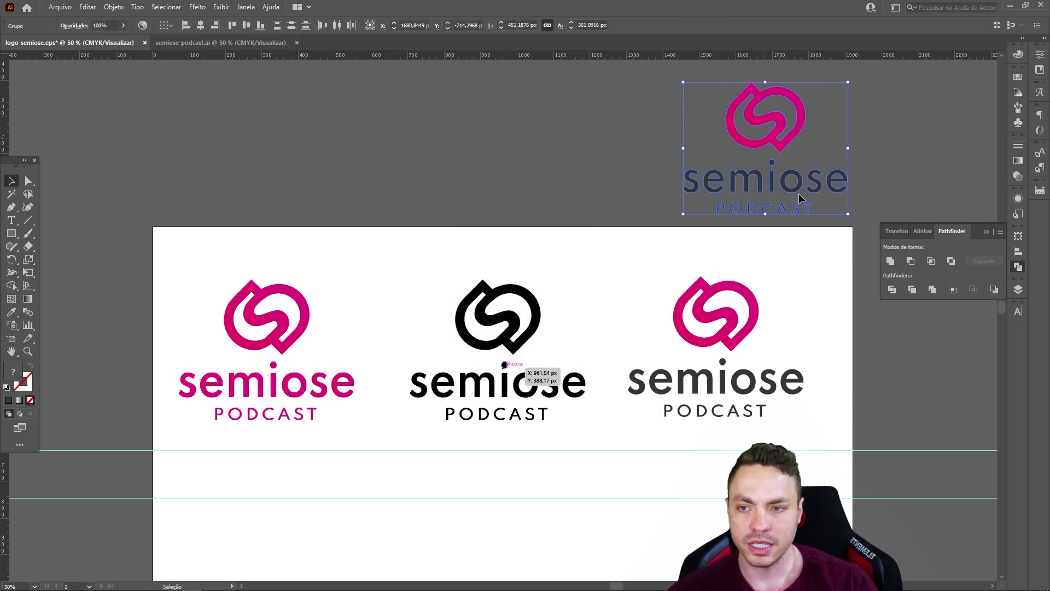
Test-edit the expanded letter A inside the group with Direct Selection, then undo it
{"action": "scroll", "coordinate": [799, 198], "scroll_direction": "up", "scroll_amount": 3}
{"action": "scroll", "coordinate": [709, 327], "scroll_direction": "up", "scroll_amount": 4}
{"action": "key", "text": "v"}
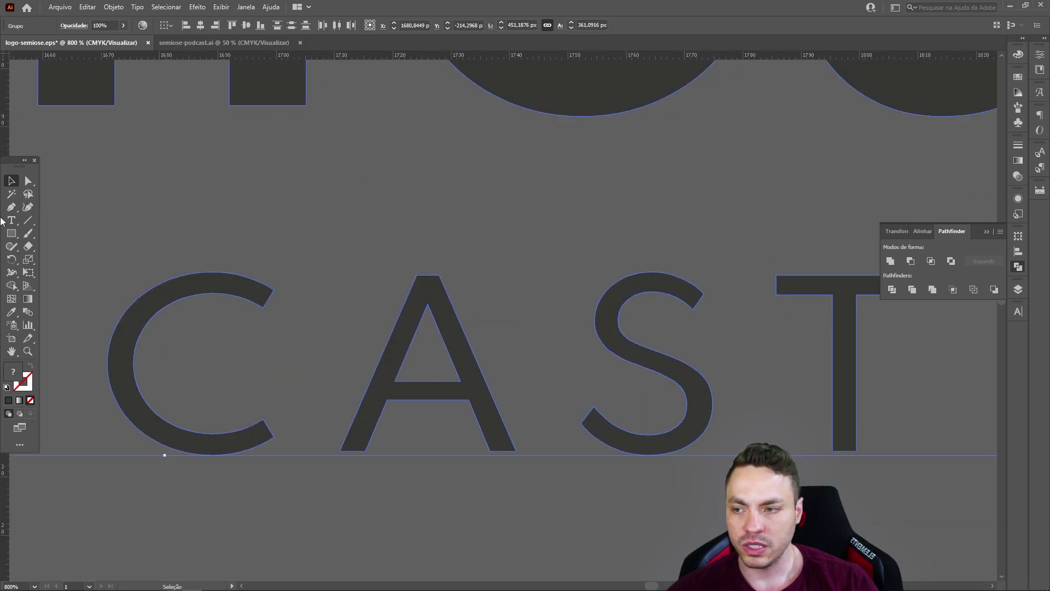
{"action": "double_click", "coordinate": [443, 282]}
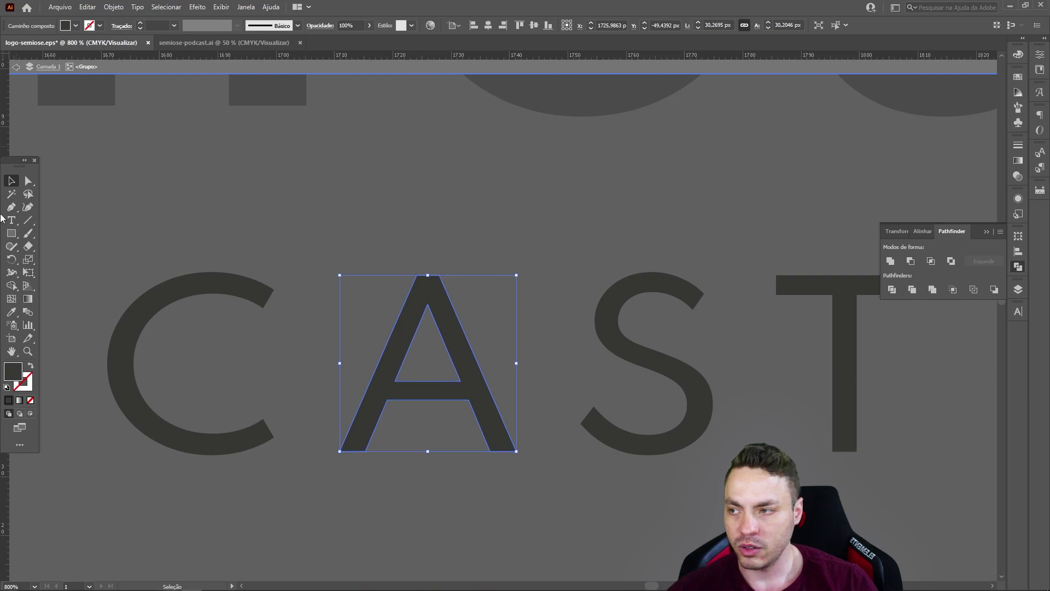
{"action": "key", "text": "a"}
{"action": "left_click_drag", "start_coordinate": [460, 380], "coordinate": [424, 340]}
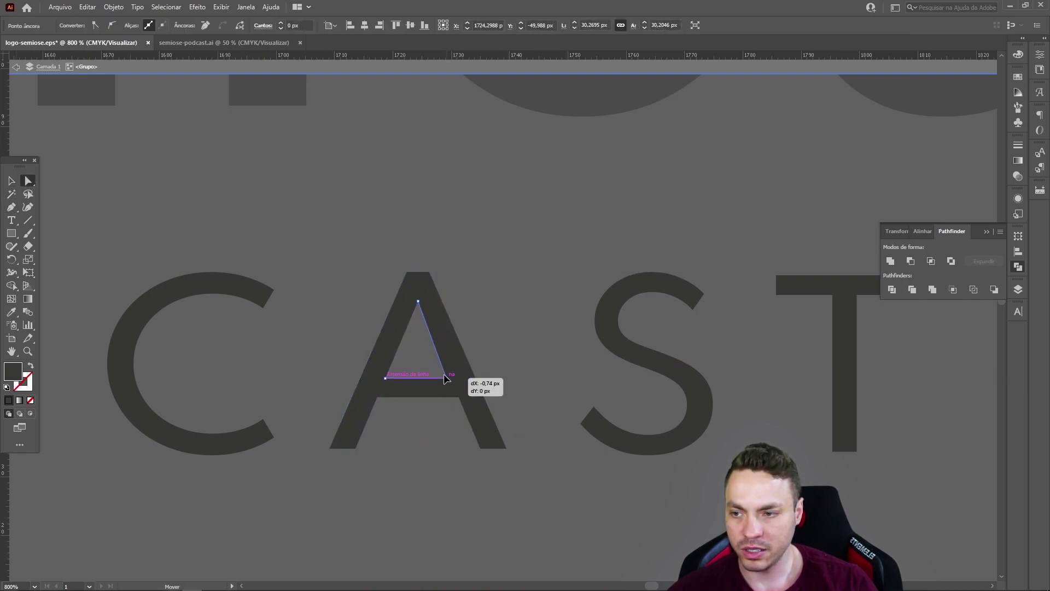
{"action": "left_click", "coordinate": [469, 309]}
{"action": "key", "text": "ctrl+z"}
{"action": "key", "text": "ctrl+z"}
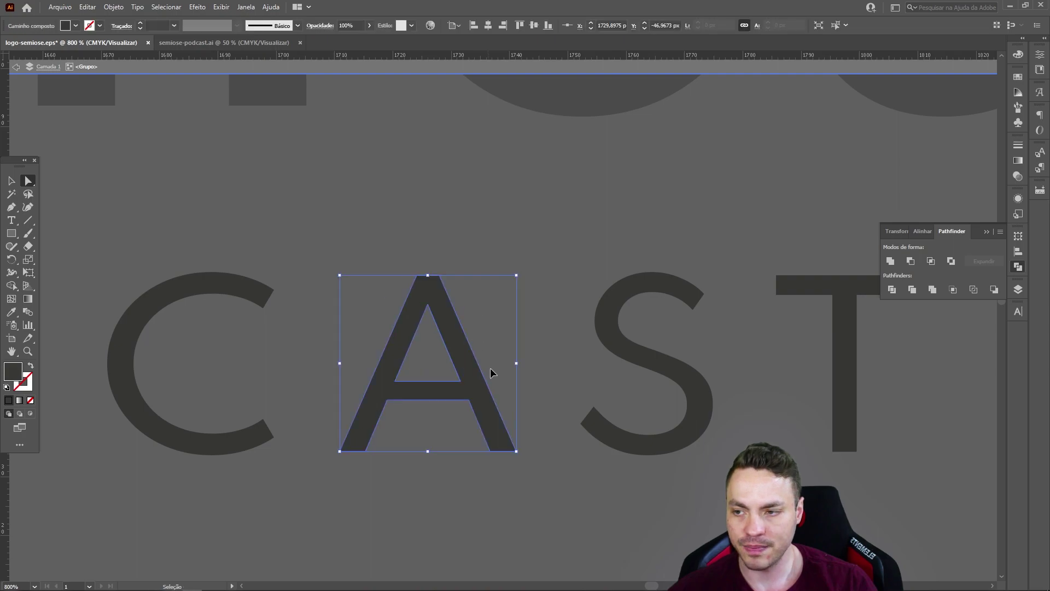
{"action": "key", "text": "Escape"}
{"action": "scroll", "coordinate": [504, 402], "scroll_direction": "down", "scroll_amount": 5}
Select the artboard logos, excluding the upper logo and its PODCAST text
{"action": "scroll", "coordinate": [507, 402], "scroll_direction": "down", "scroll_amount": 4}
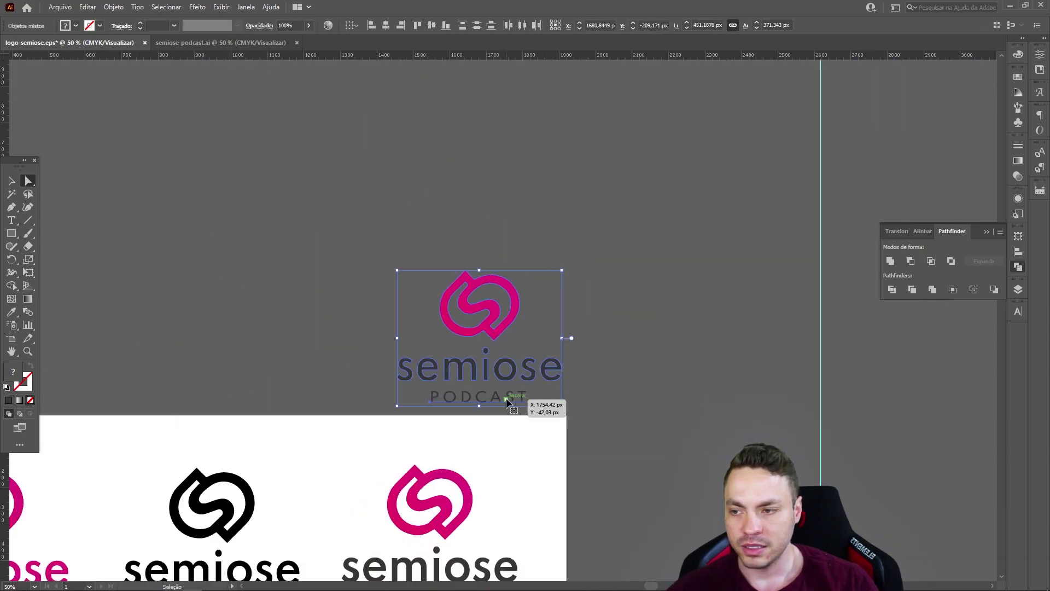
{"action": "mouse_move", "coordinate": [506, 399]}
{"action": "left_mouse_down"}
{"action": "mouse_move", "coordinate": [798, 325]}
{"action": "mouse_move", "coordinate": [752, 295]}
{"action": "left_mouse_up"}
{"action": "scroll", "coordinate": [783, 333], "scroll_direction": "down", "scroll_amount": 1}
{"action": "left_click", "coordinate": [11, 180]}
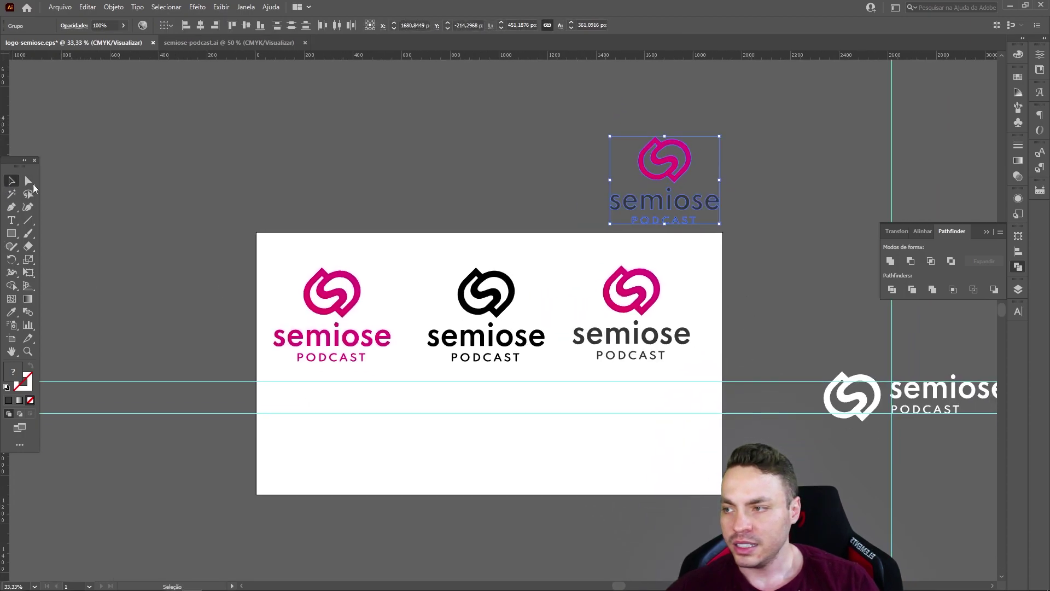
{"action": "left_click", "coordinate": [280, 195]}
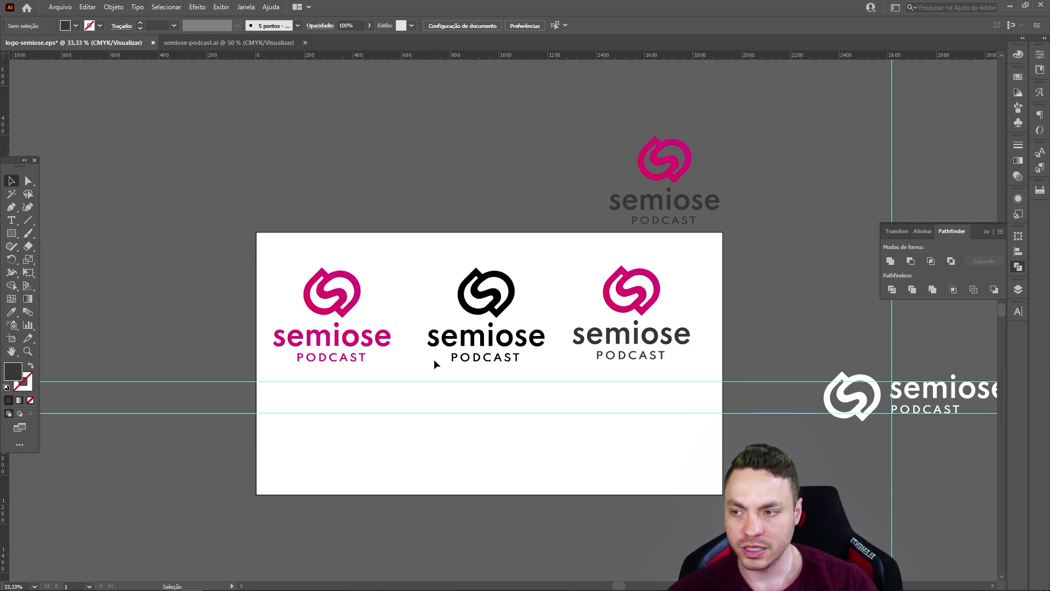
{"action": "left_click_drag", "start_coordinate": [265, 482], "coordinate": [721, 224]}
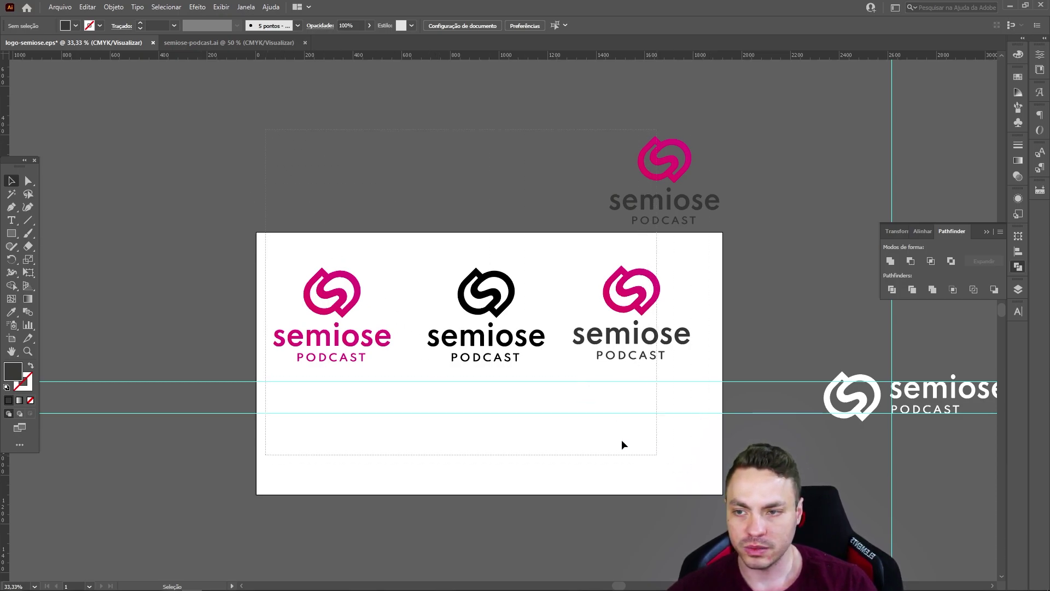
{"action": "left_click", "coordinate": [668, 198], "text": "shift"}
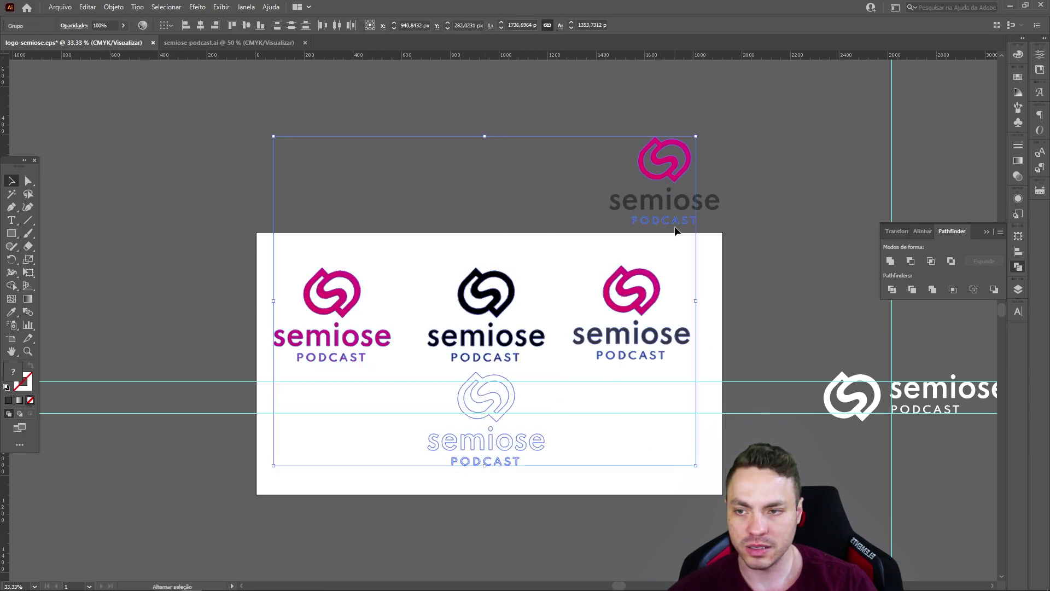
{"action": "left_click", "coordinate": [666, 220], "text": "shift"}
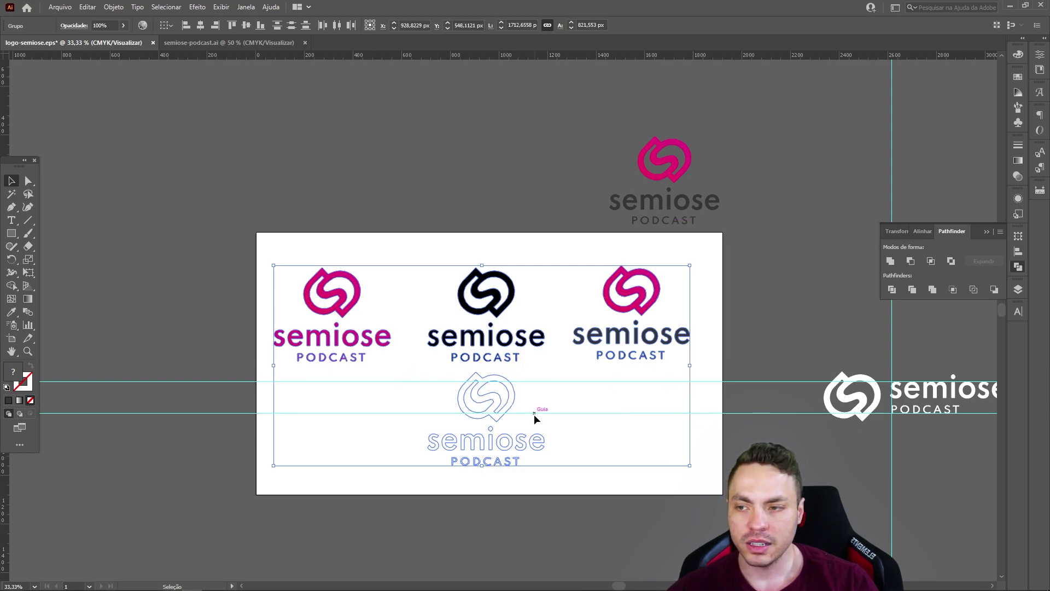
Choose Coletar para exportar > Como vários ativos from the logos' context menu
{"action": "right_click", "coordinate": [503, 407]}
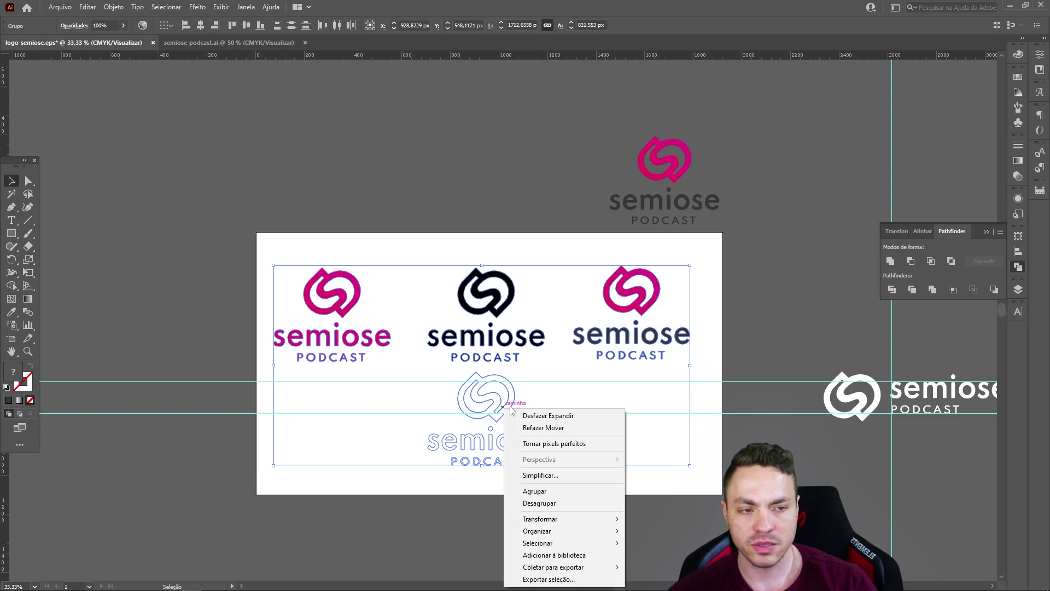
{"action": "right_click", "coordinate": [511, 285]}
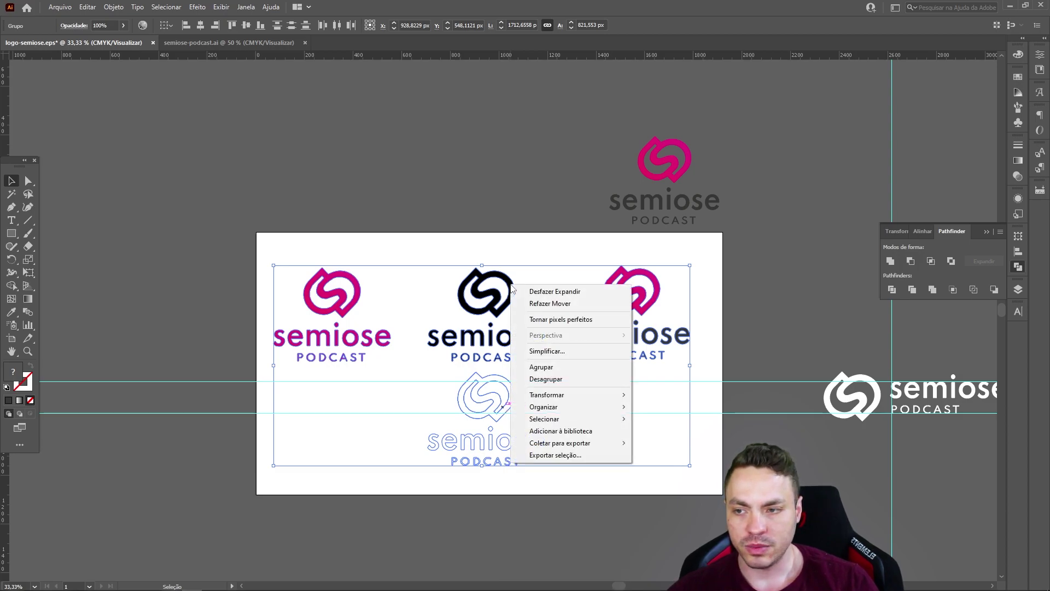
{"action": "mouse_move", "coordinate": [559, 443]}
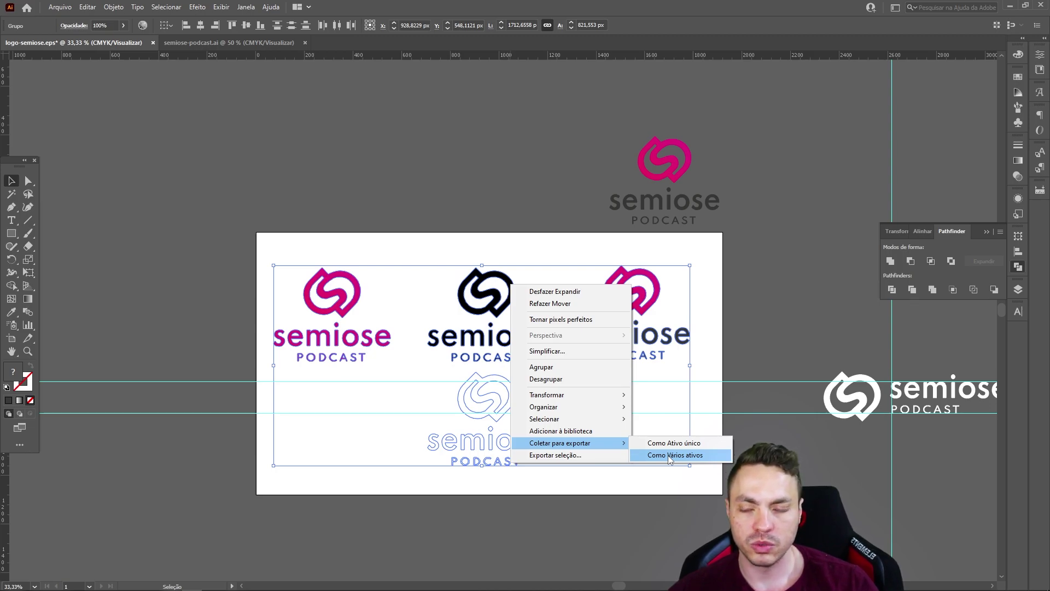
{"action": "left_click", "coordinate": [772, 331]}
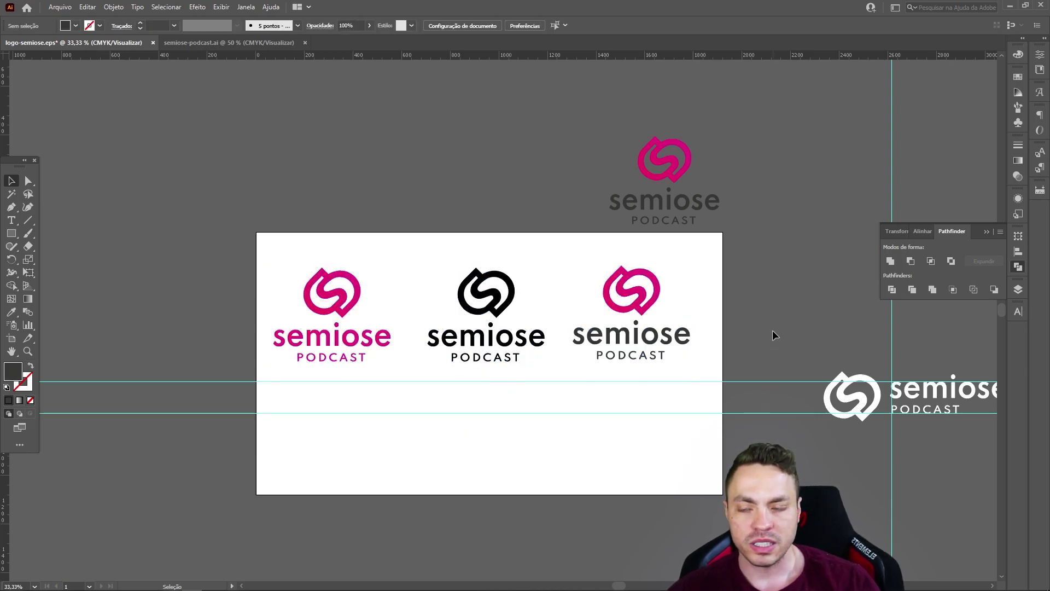
{"action": "scroll", "coordinate": [293, 328], "scroll_direction": "up", "scroll_amount": 2}
{"action": "scroll", "coordinate": [298, 309], "scroll_direction": "up", "scroll_amount": 2}
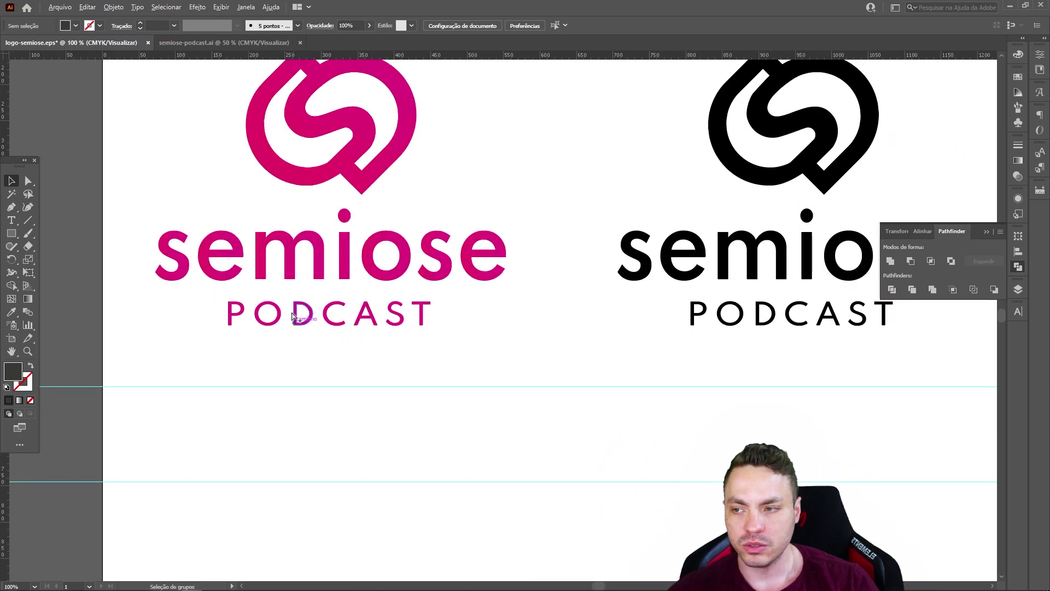
{"action": "left_click", "coordinate": [352, 182]}
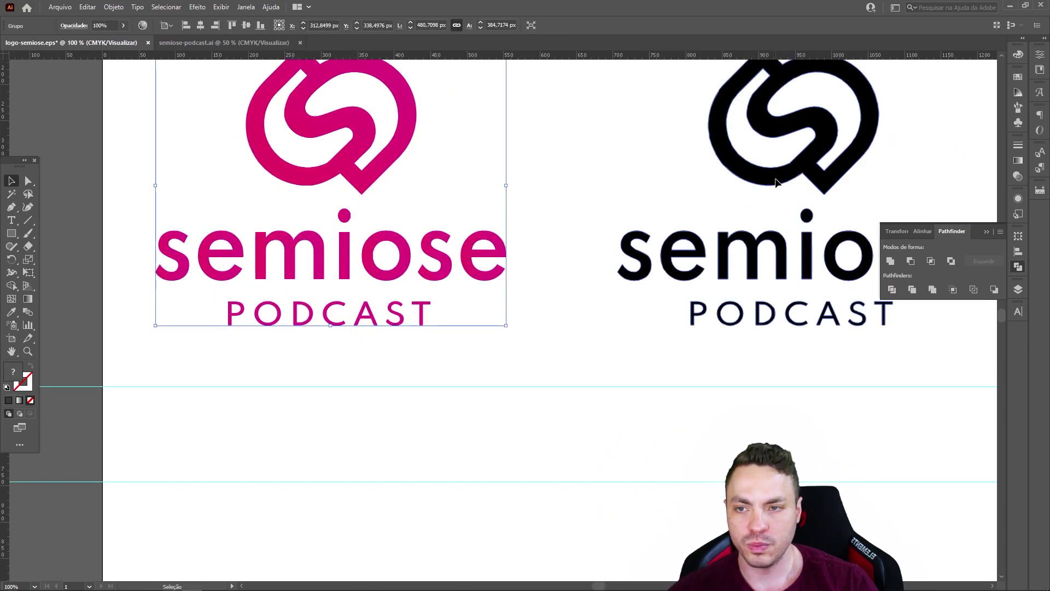
{"action": "left_click", "coordinate": [862, 153]}
{"action": "left_click_drag", "start_coordinate": [897, 182], "coordinate": [421, 218]}
{"action": "left_click", "coordinate": [733, 214]}
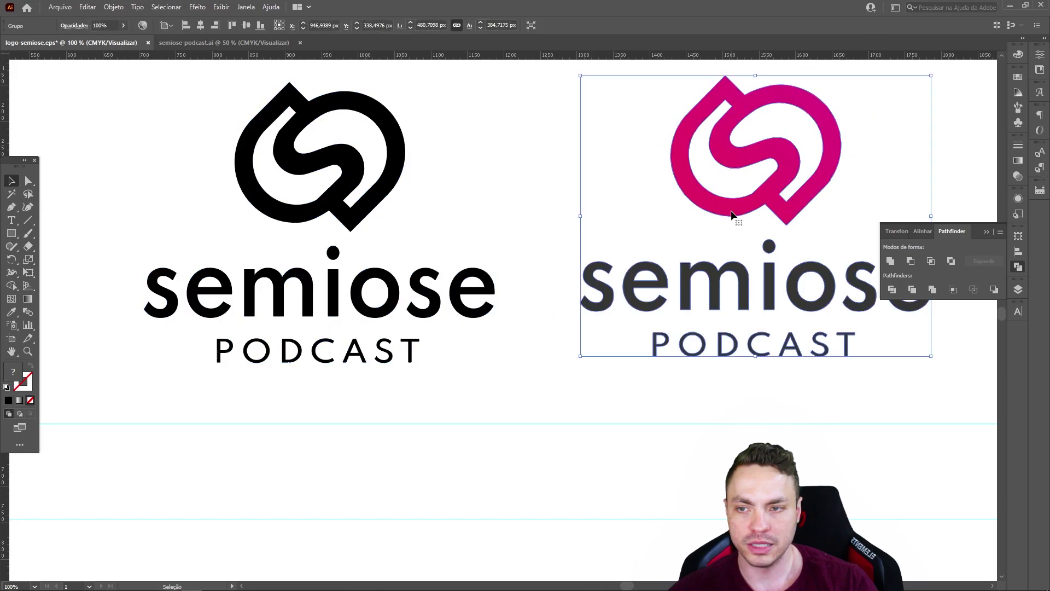
{"action": "scroll", "coordinate": [709, 257], "scroll_direction": "down", "scroll_amount": 1}
{"action": "left_click", "coordinate": [454, 323]}
{"action": "left_click_drag", "start_coordinate": [491, 296], "coordinate": [487, 301]}
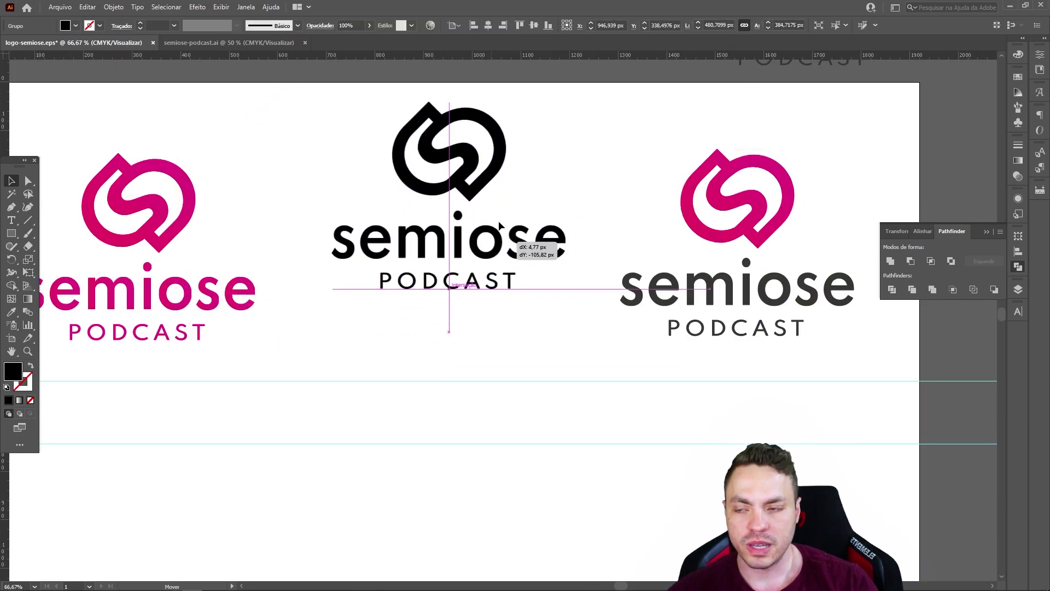
{"action": "left_click", "coordinate": [208, 301]}
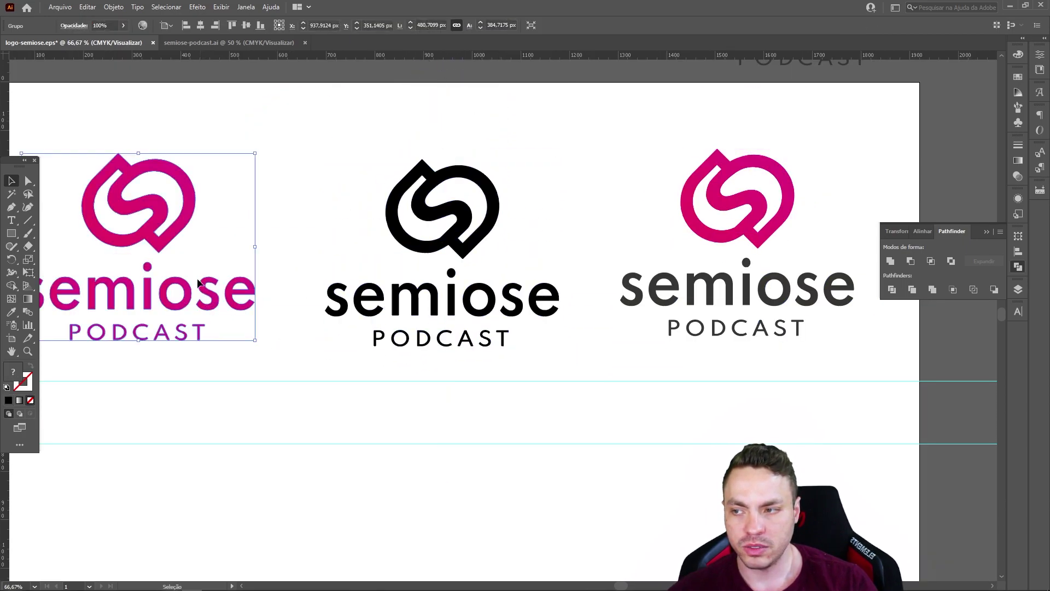
{"action": "left_click_drag", "start_coordinate": [178, 215], "coordinate": [228, 232]}
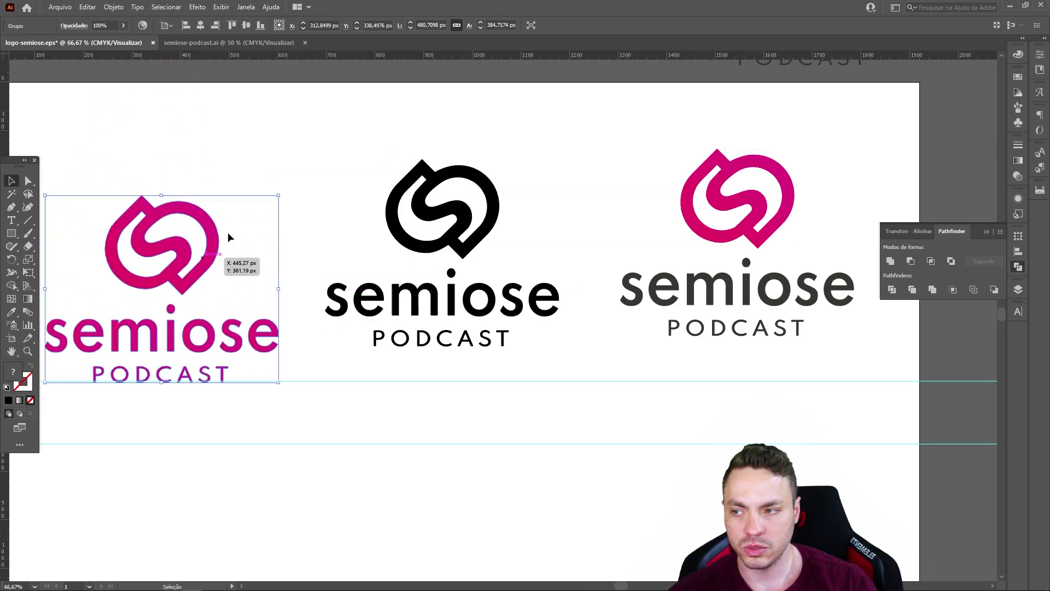
{"action": "key", "text": "ctrl+z"}
{"action": "left_click", "coordinate": [545, 310]}
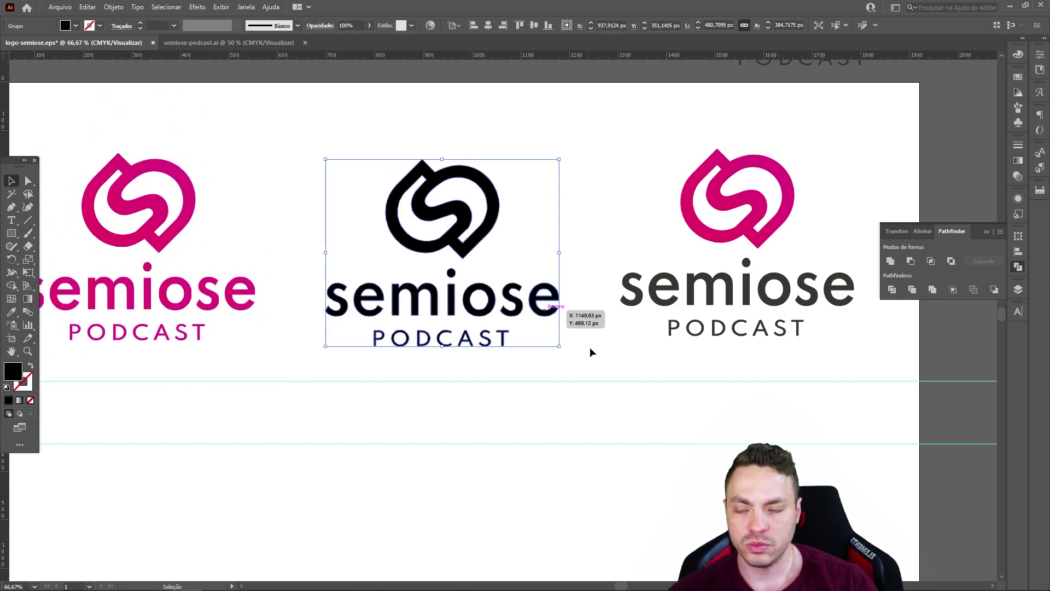
{"action": "scroll", "coordinate": [590, 346], "scroll_direction": "down", "scroll_amount": 1}
{"action": "left_click", "coordinate": [699, 313]}
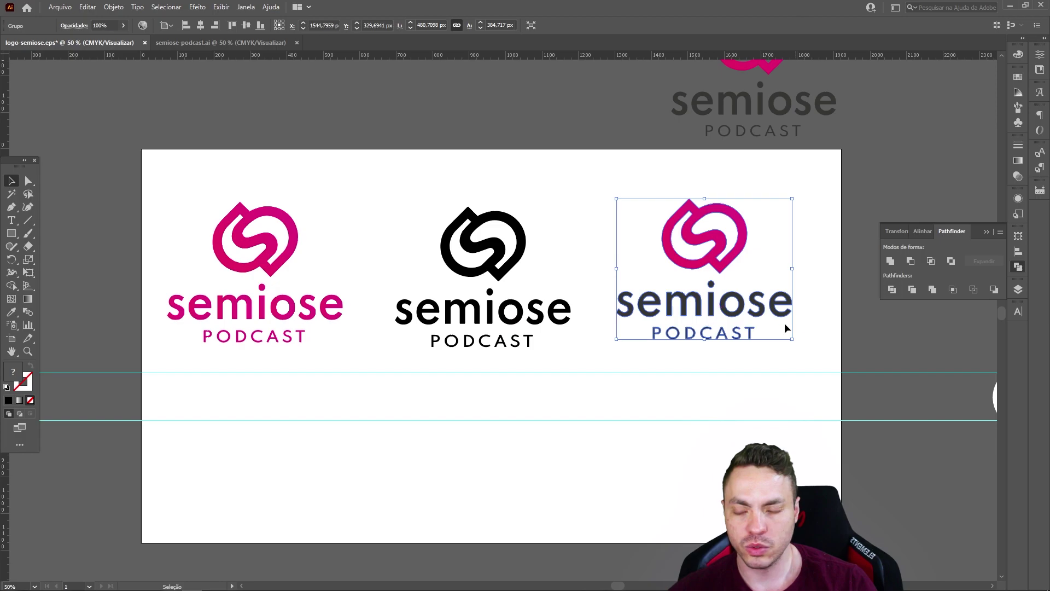
{"action": "left_click", "coordinate": [548, 272]}
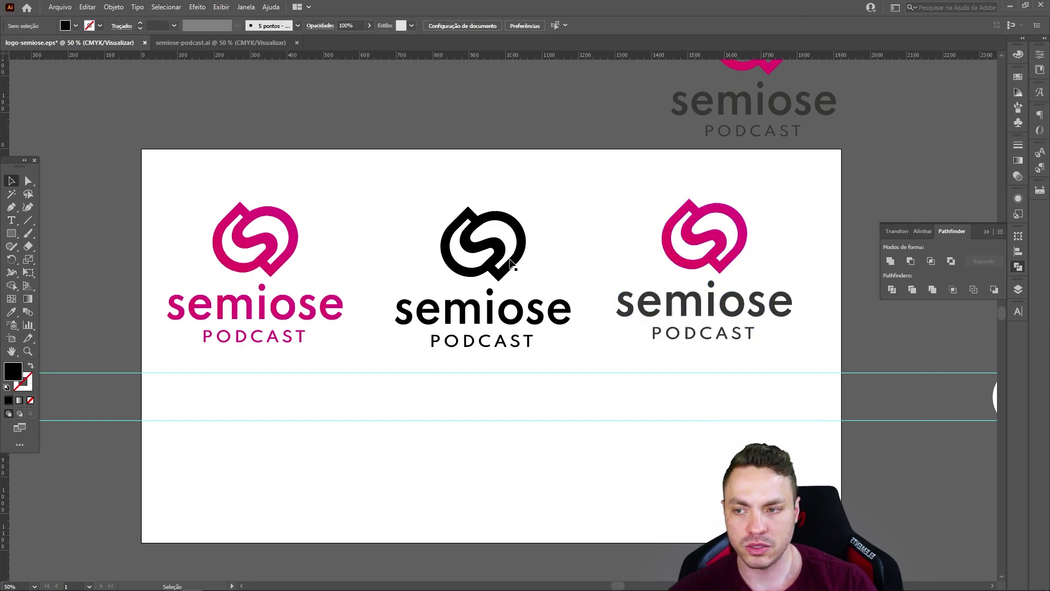
{"action": "left_click", "coordinate": [514, 263]}
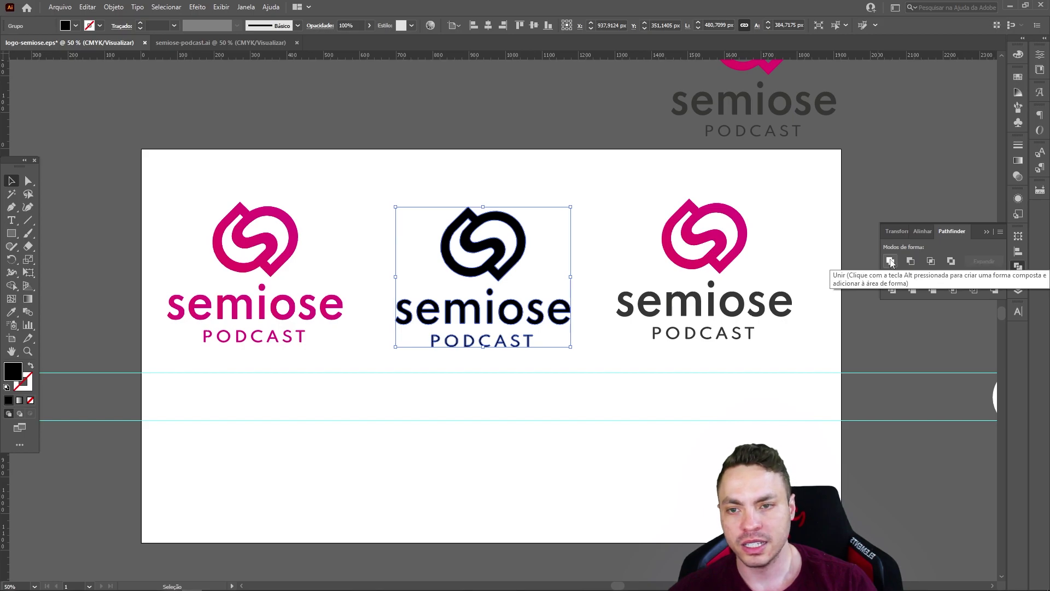
{"action": "left_click_drag", "start_coordinate": [580, 202], "coordinate": [392, 358]}
{"action": "scroll", "coordinate": [391, 359], "scroll_direction": "down", "scroll_amount": 2}
{"action": "left_click", "coordinate": [516, 394]}
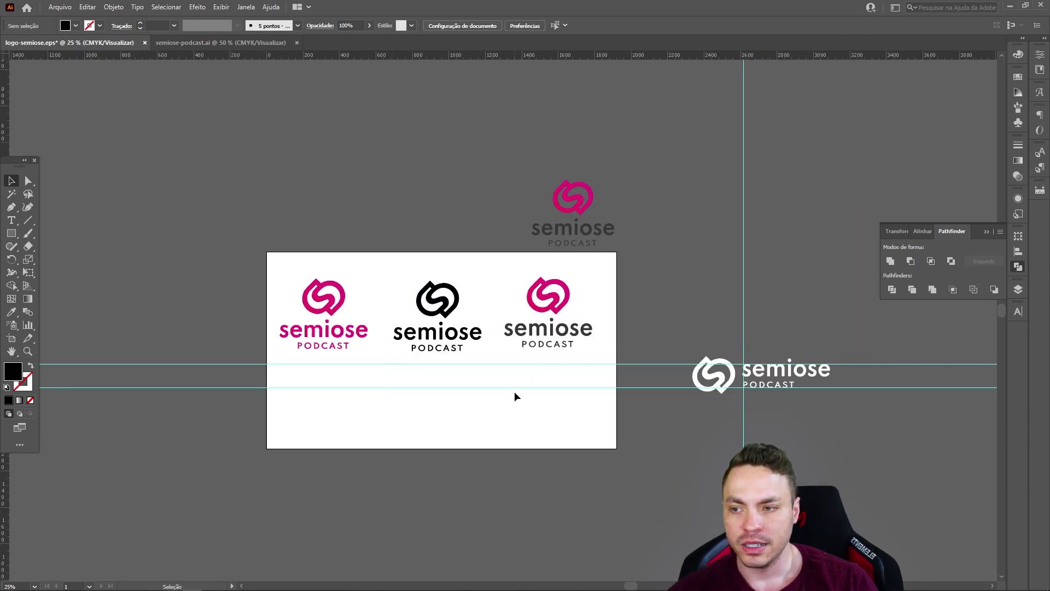
{"action": "left_click_drag", "start_coordinate": [269, 277], "coordinate": [366, 318]}
{"action": "left_click", "coordinate": [437, 303]}
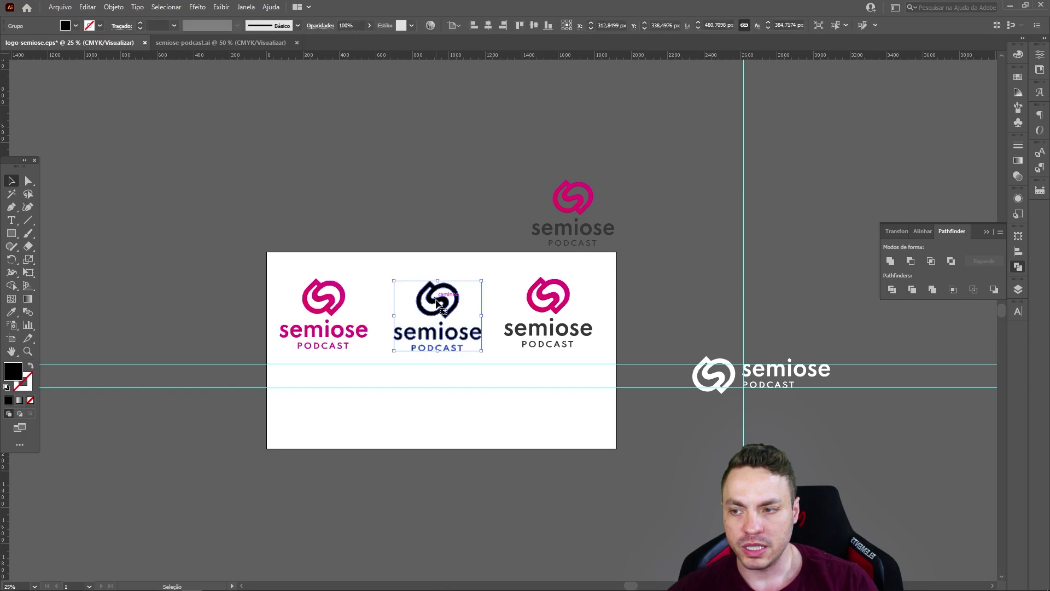
{"action": "left_click", "coordinate": [547, 305]}
{"action": "left_click", "coordinate": [548, 298]}
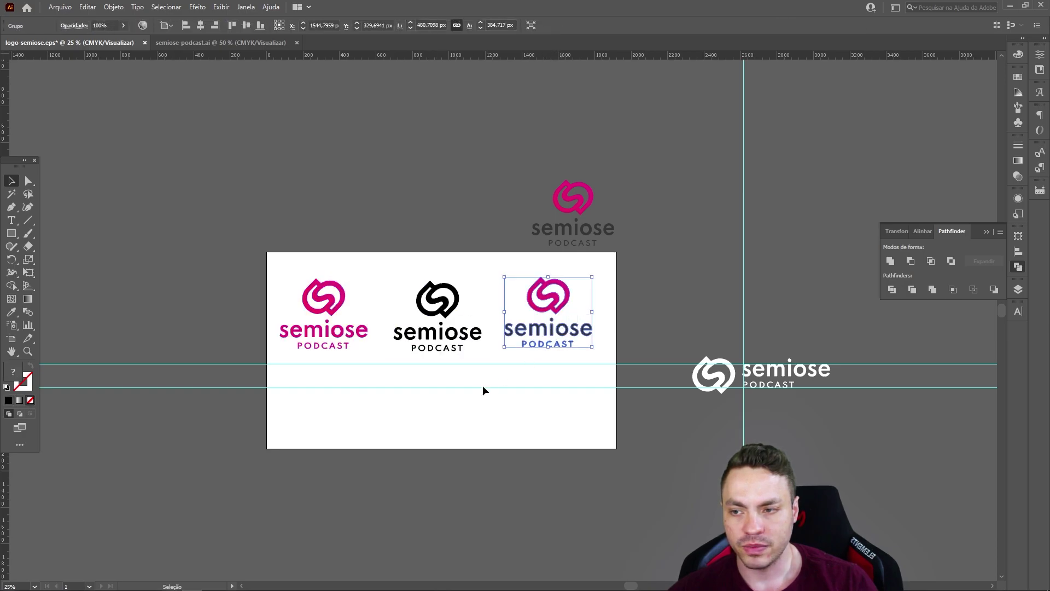
{"action": "left_click", "coordinate": [453, 405]}
{"action": "left_click_drag", "start_coordinate": [292, 273], "coordinate": [586, 430]}
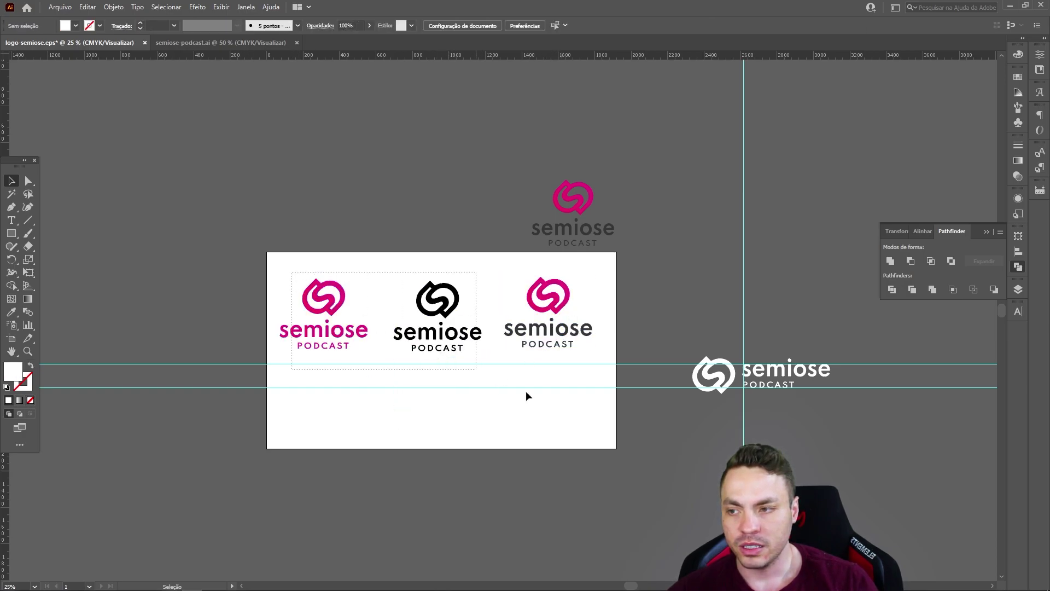
Collect the logos as assets Ativo 39–42, keeping PNG format with the logo-semiose suffix
{"action": "right_click", "coordinate": [554, 299]}
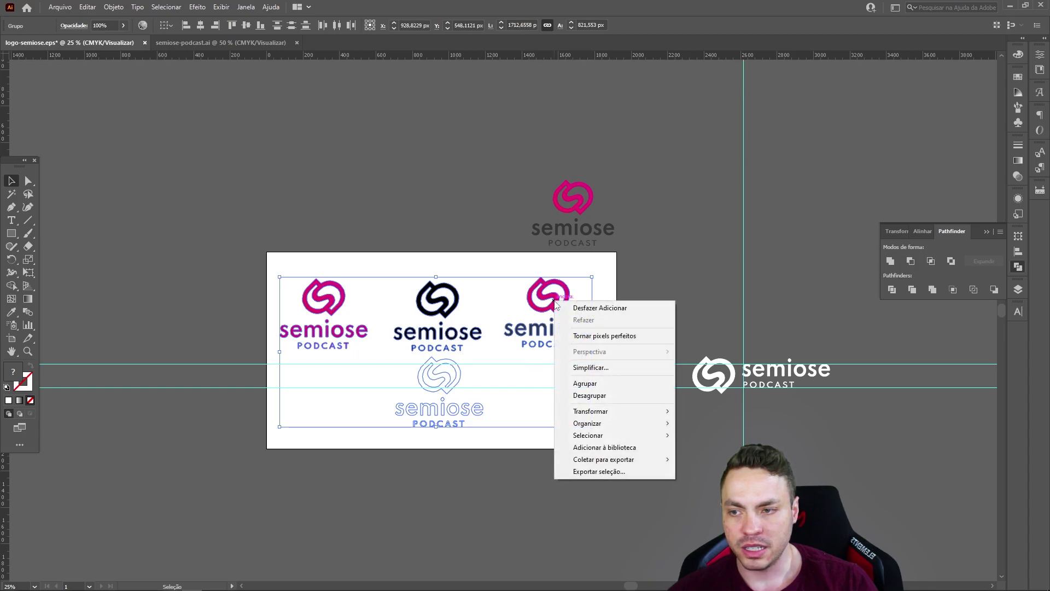
{"action": "mouse_move", "coordinate": [604, 460]}
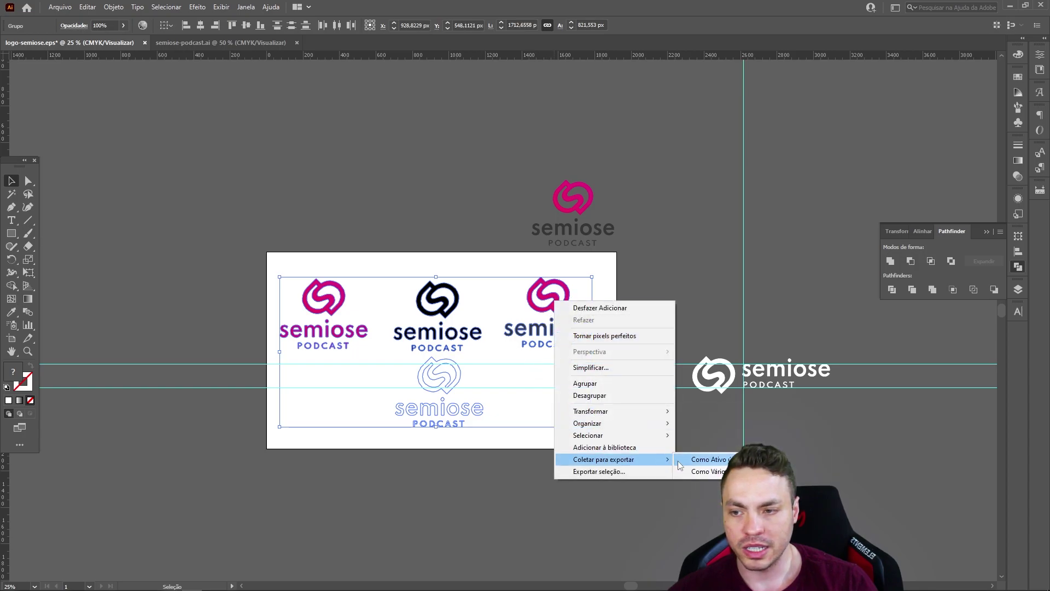
{"action": "left_click", "coordinate": [701, 470]}
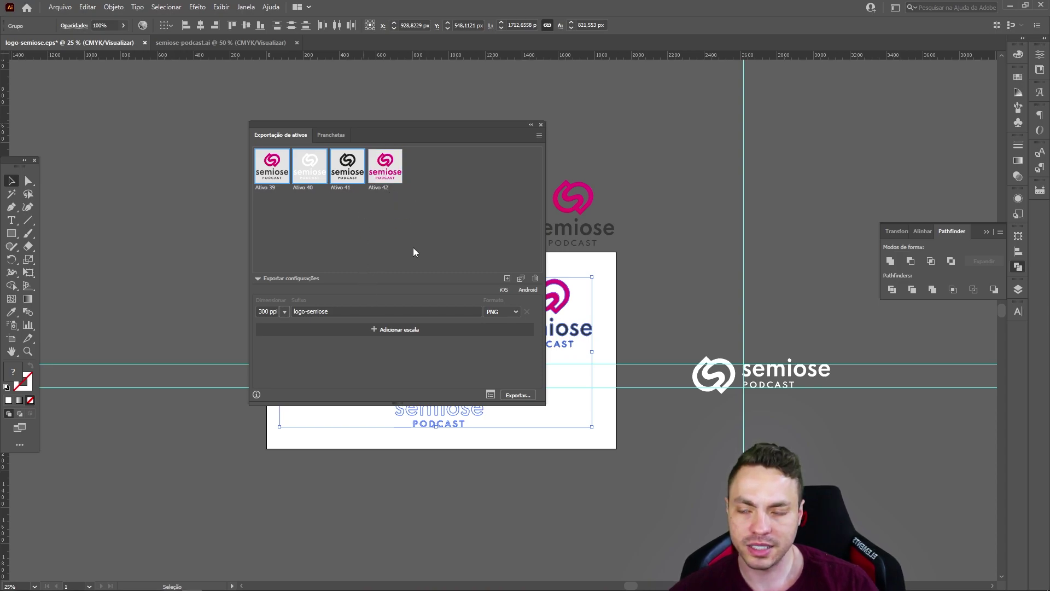
{"action": "left_click", "coordinate": [378, 186]}
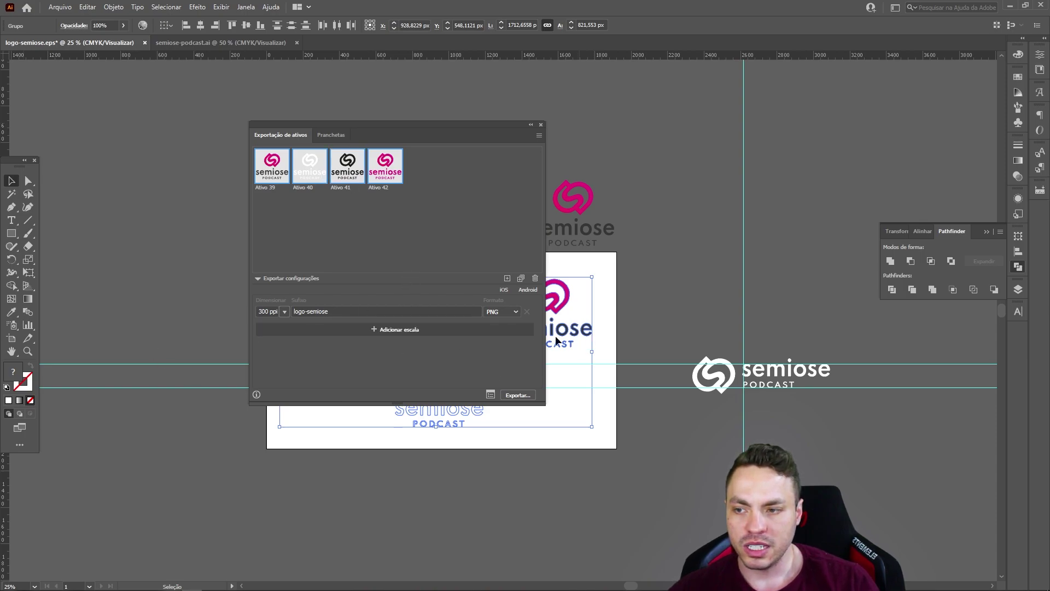
{"action": "left_click", "coordinate": [393, 313]}
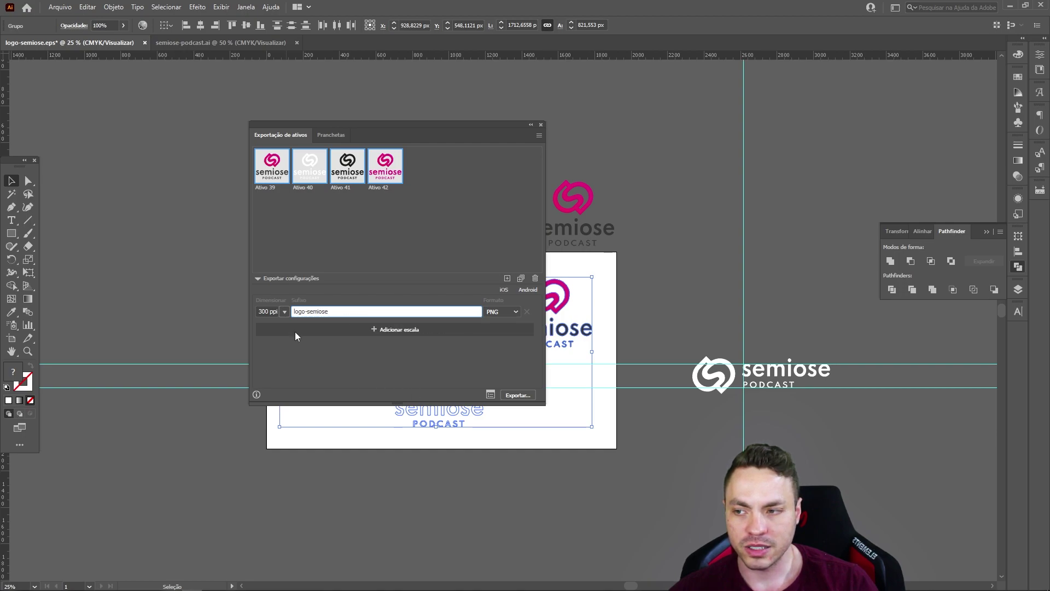
{"action": "left_click", "coordinate": [507, 313]}
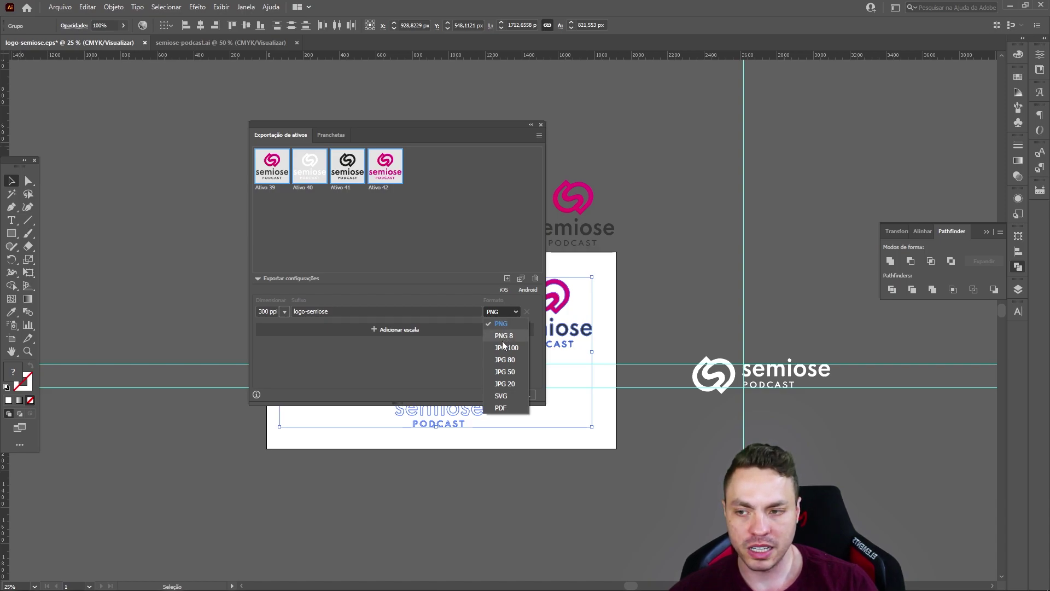
{"action": "left_click", "coordinate": [507, 327]}
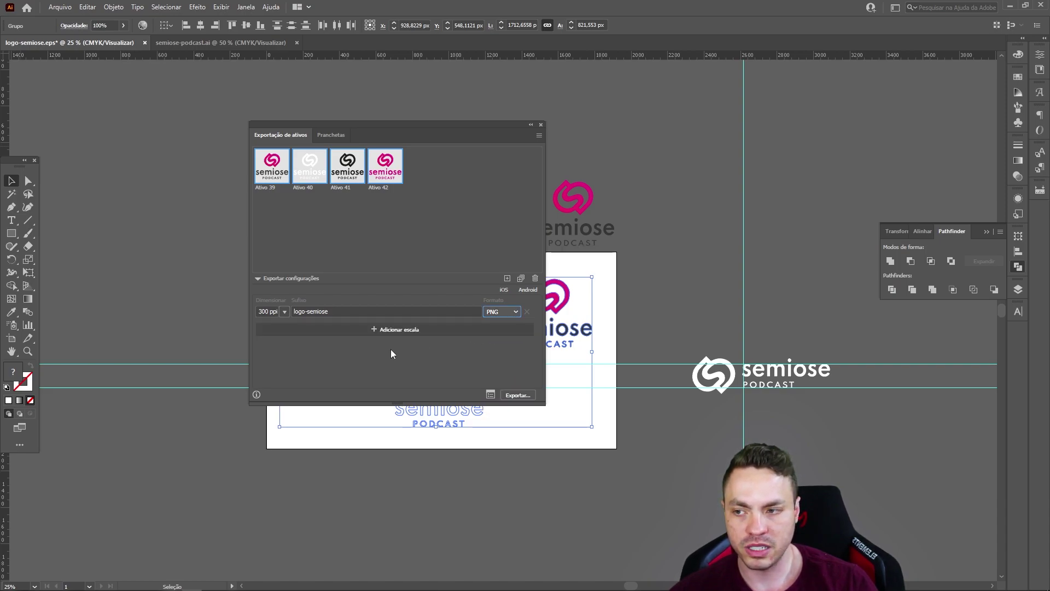
{"action": "left_click", "coordinate": [459, 311]}
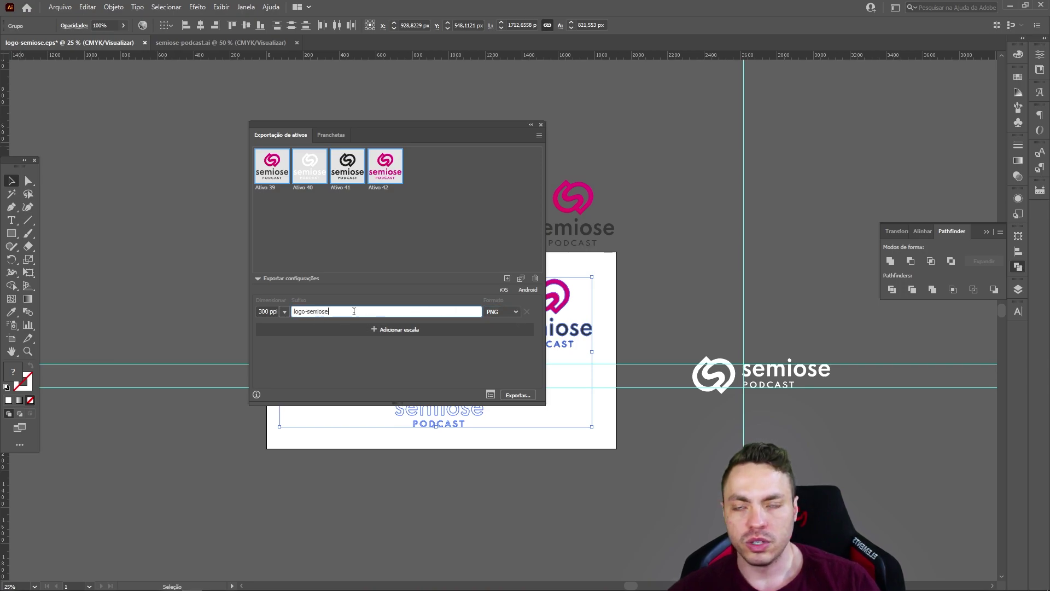
Rename asset Ativo 42 to Rosa and select the neighbouring assets
{"action": "double_click", "coordinate": [380, 187]}
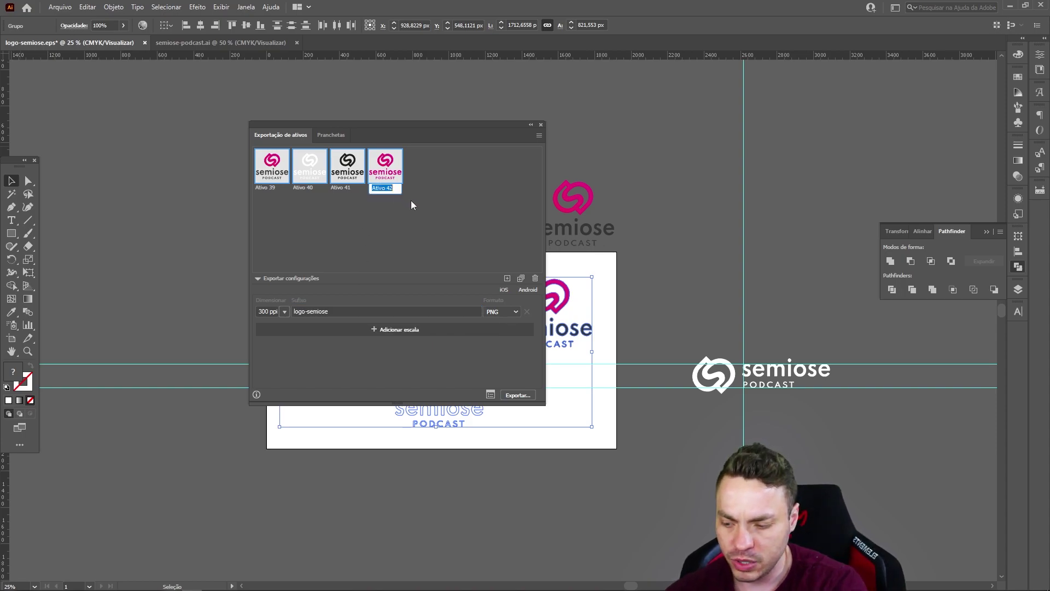
{"action": "type", "text": "Logo"}
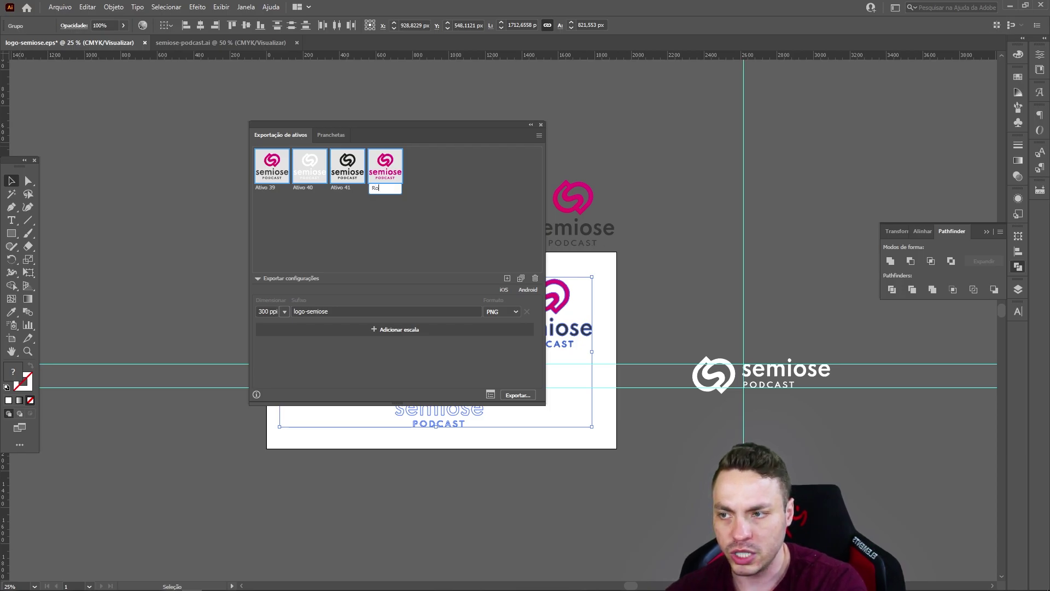
{"action": "type", "text": "sa"}
{"action": "key", "text": "Return"}
{"action": "left_click", "coordinate": [405, 201]}
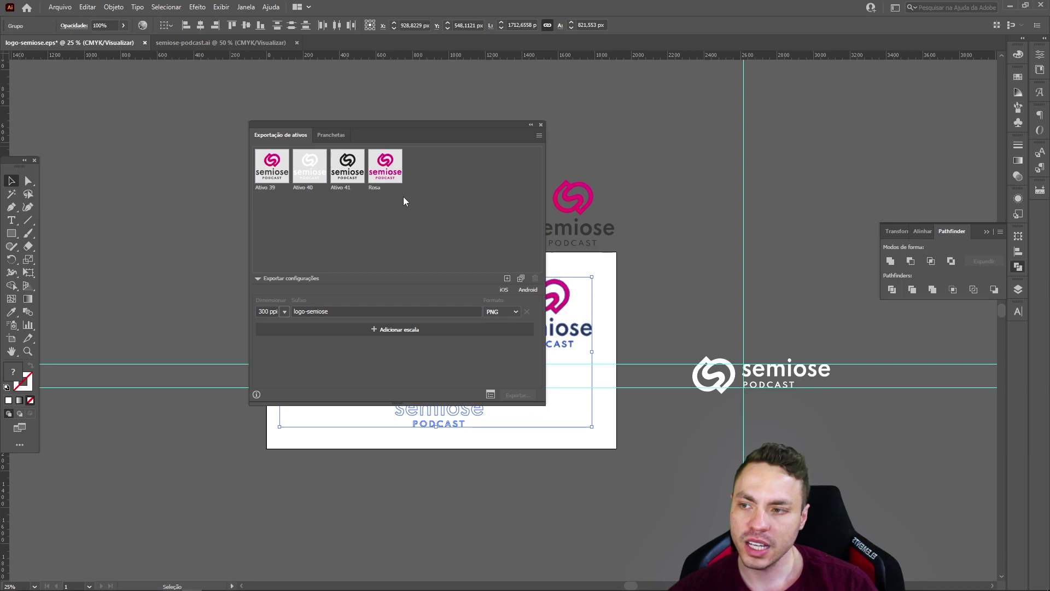
{"action": "left_click", "coordinate": [396, 172]}
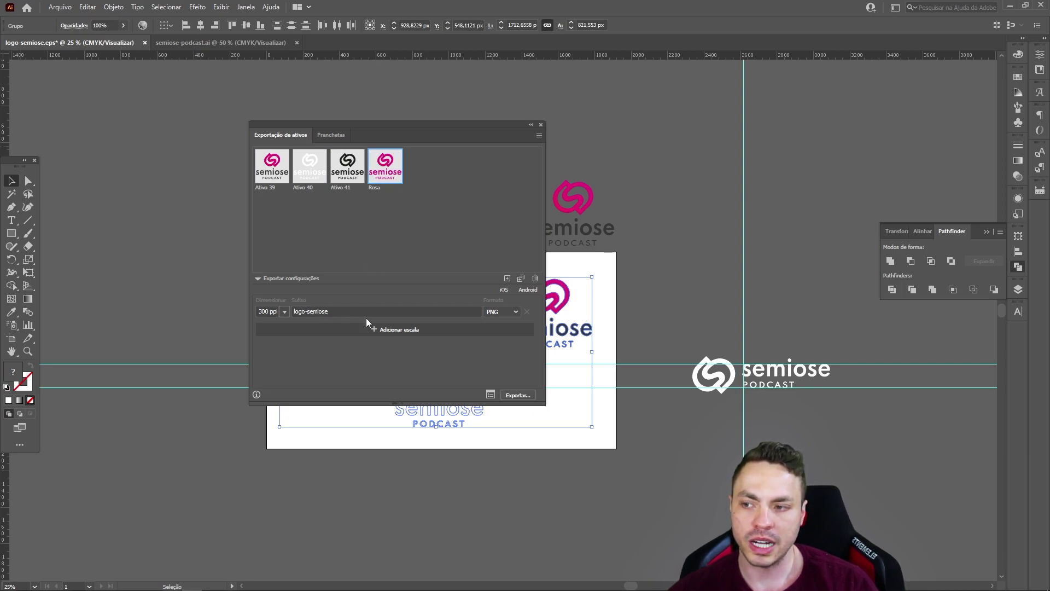
{"action": "left_click", "coordinate": [343, 176], "text": "ctrl"}
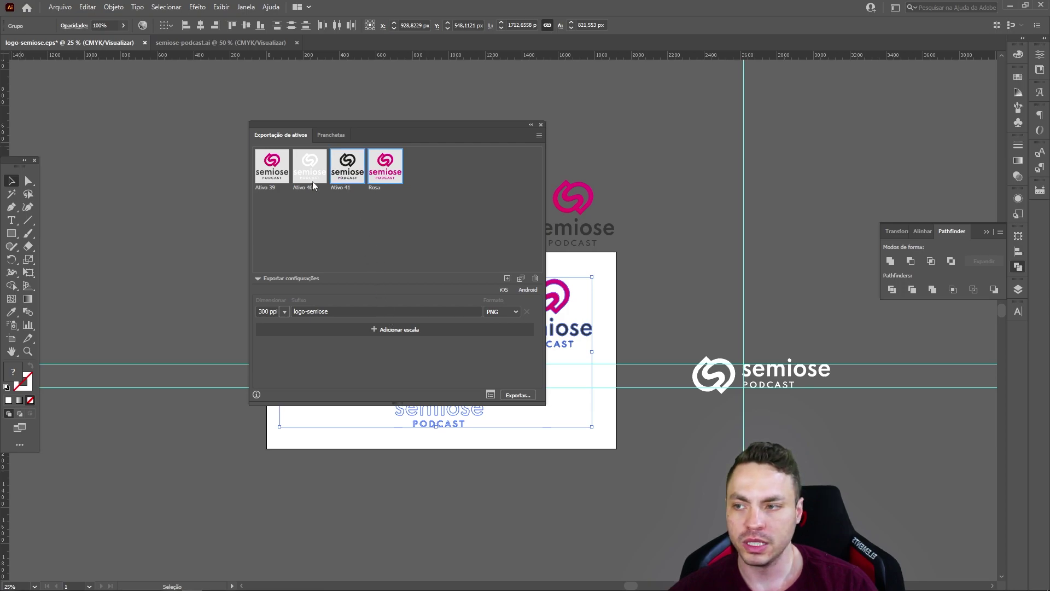
{"action": "left_click", "coordinate": [309, 175], "text": "ctrl"}
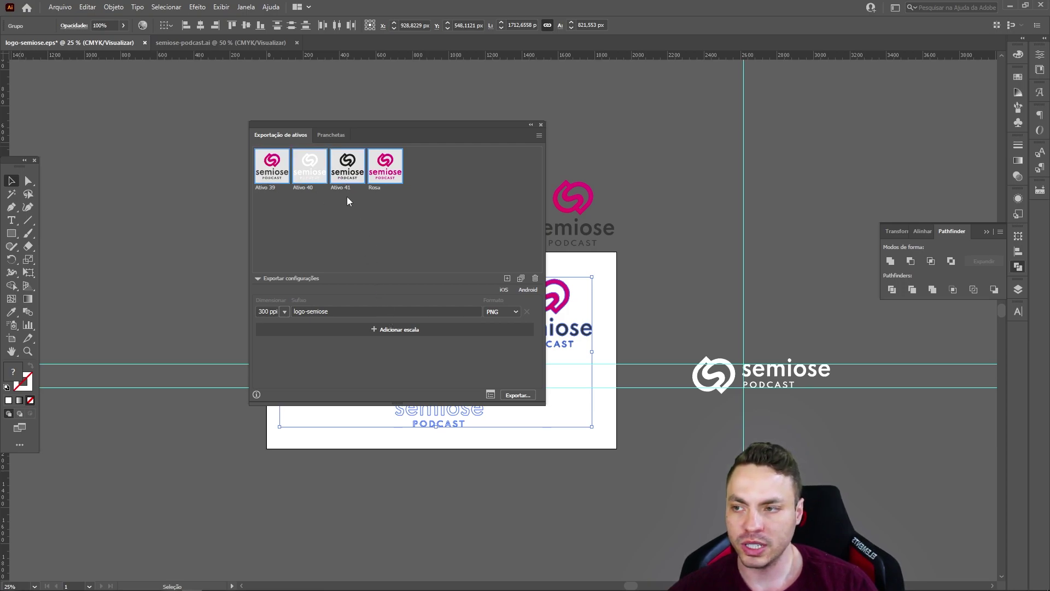
Rename the remaining assets to preto, branco and oficial, then select all four
{"action": "double_click", "coordinate": [343, 187]}
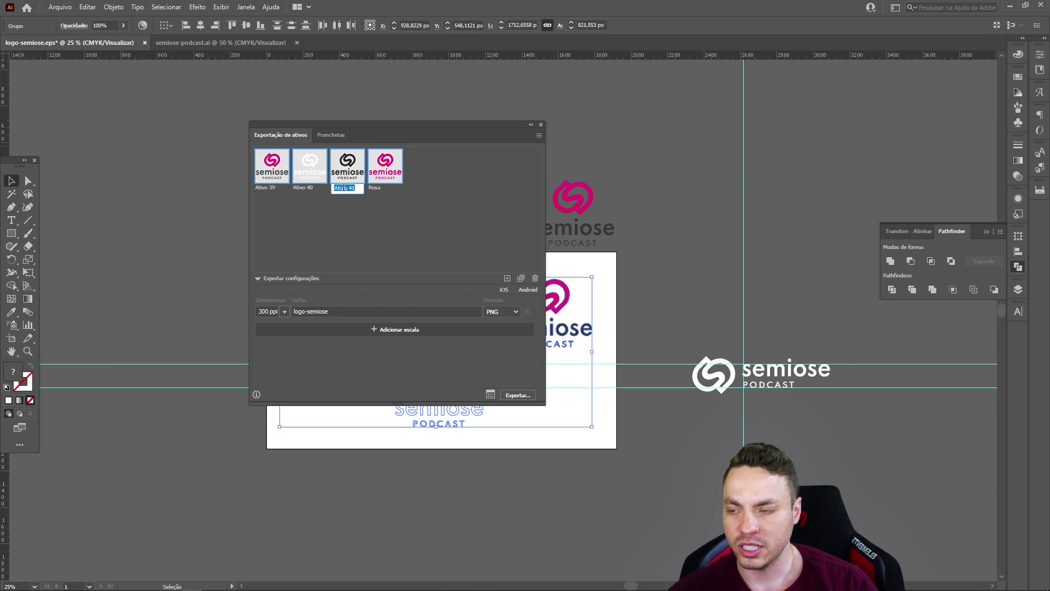
{"action": "type", "text": "preto"}
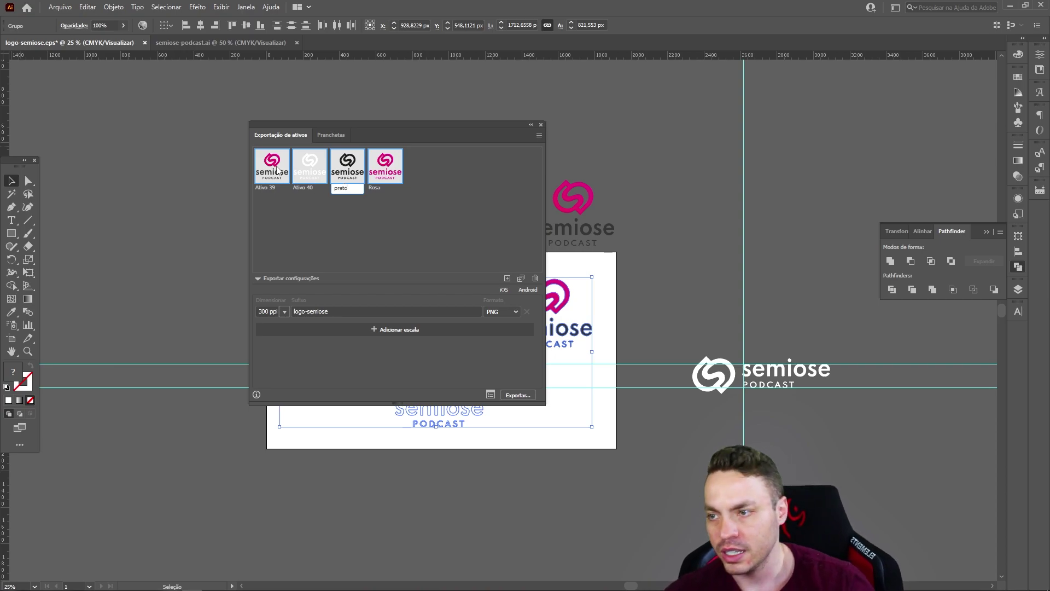
{"action": "double_click", "coordinate": [302, 187]}
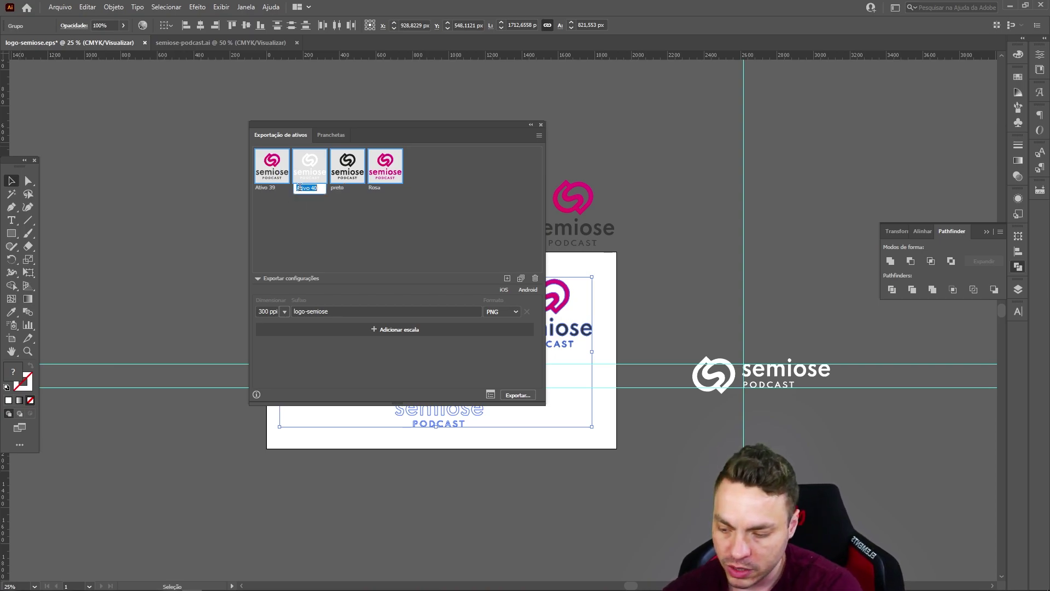
{"action": "type", "text": "branco"}
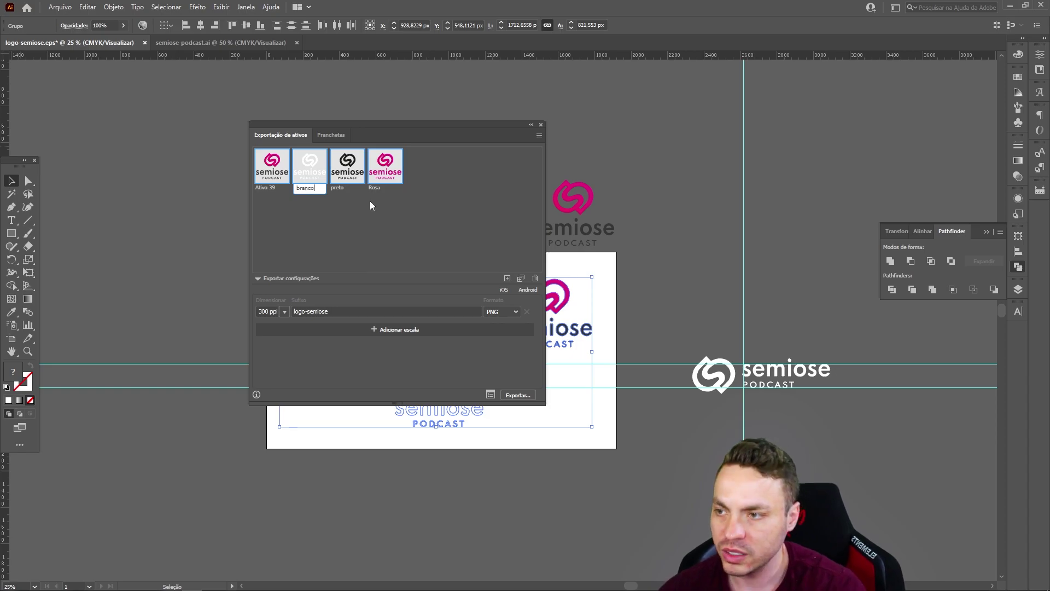
{"action": "double_click", "coordinate": [268, 187]}
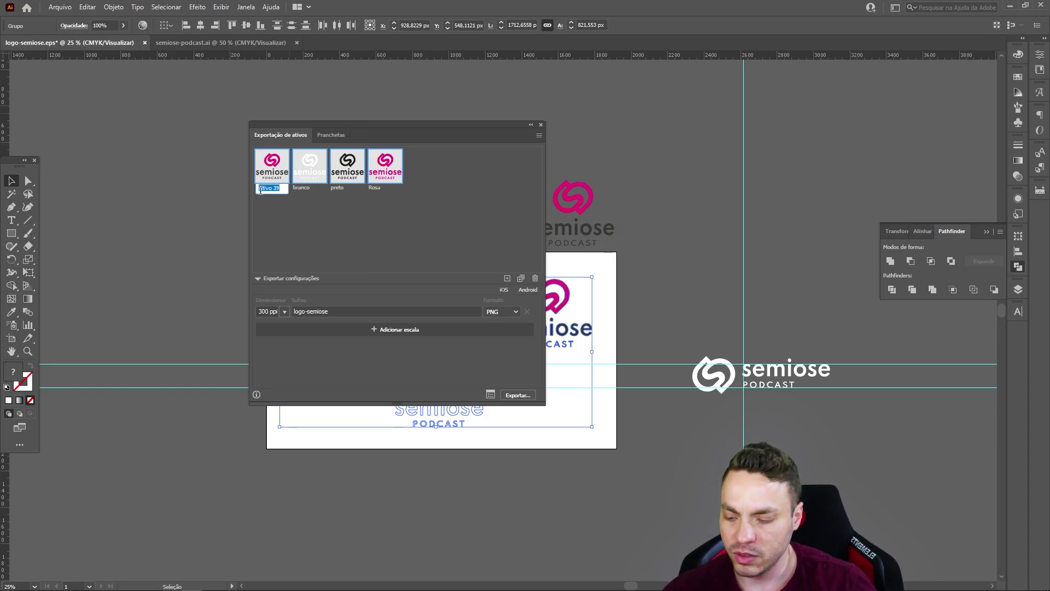
{"action": "type", "text": "oficial"}
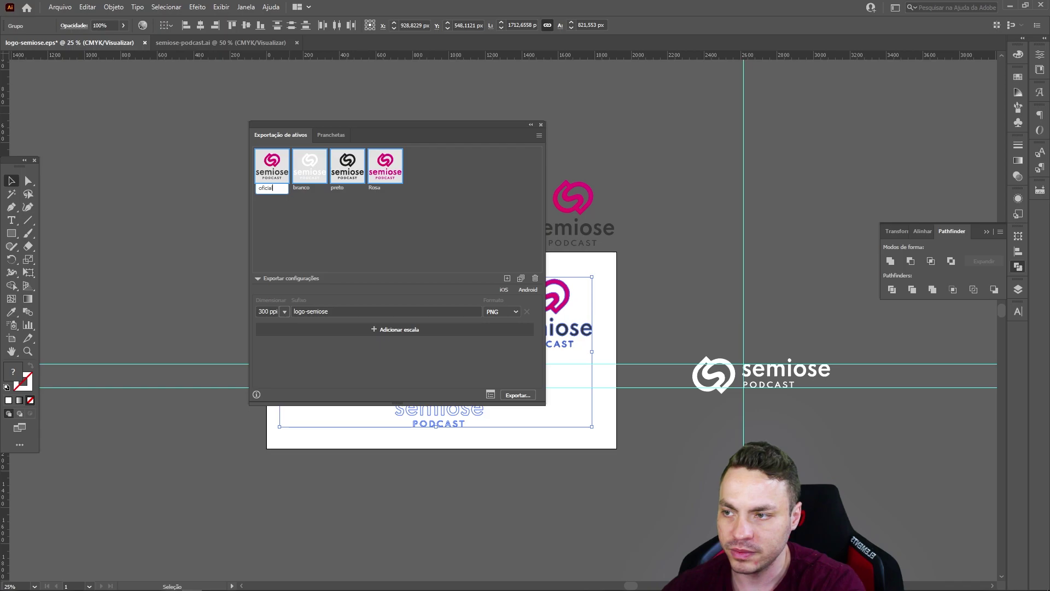
{"action": "left_click", "coordinate": [358, 231]}
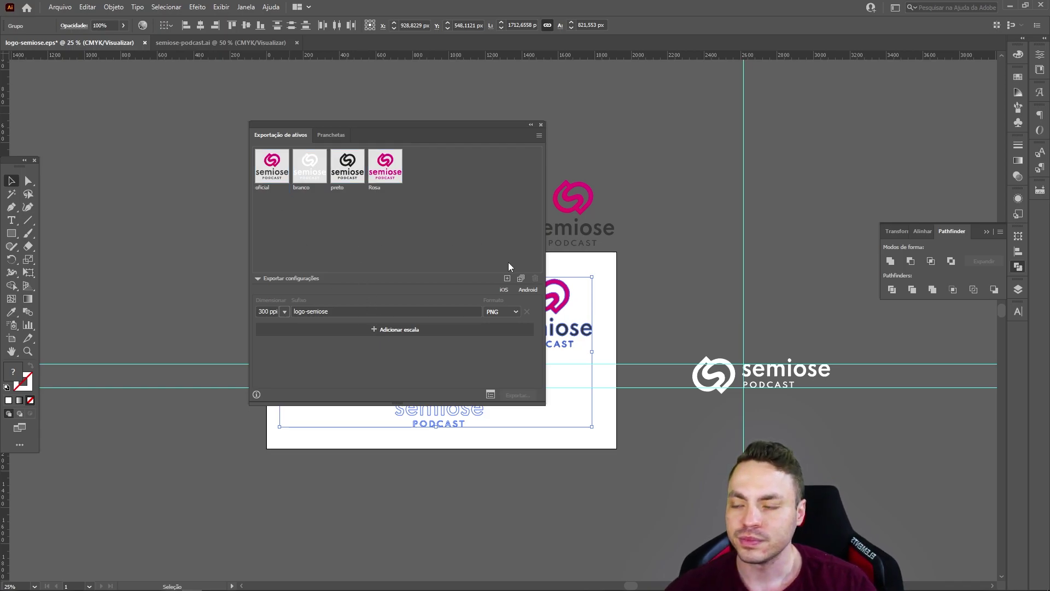
{"action": "left_click", "coordinate": [402, 171], "text": "shift"}
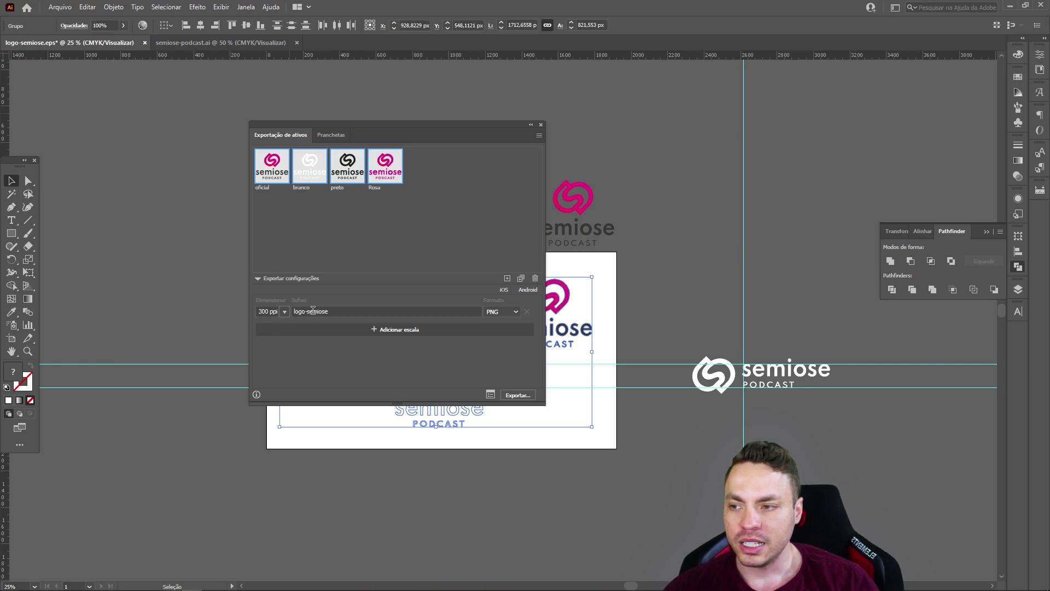
{"action": "left_click", "coordinate": [346, 309]}
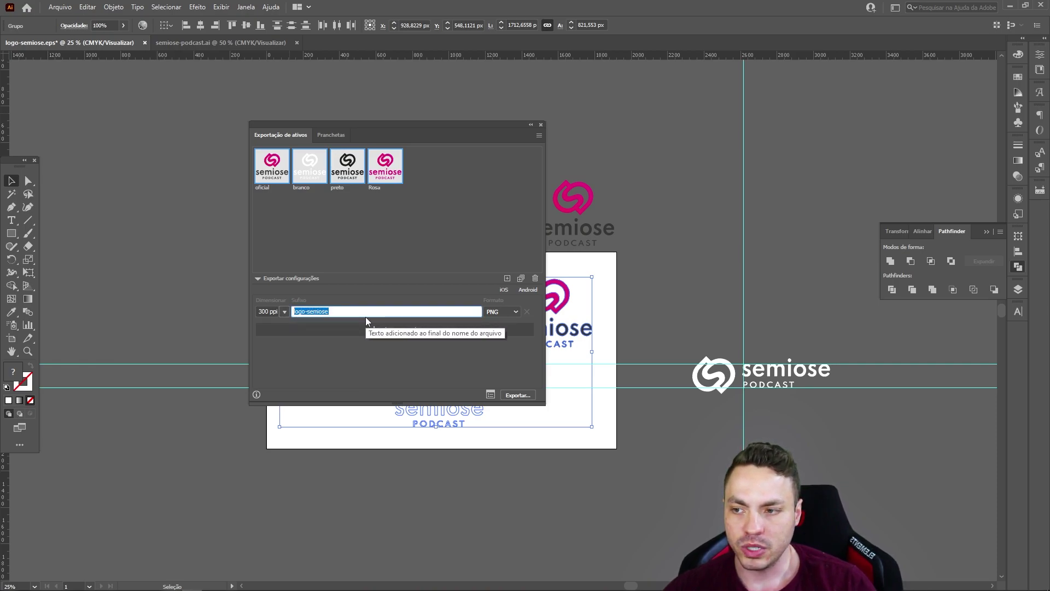
{"action": "left_click", "coordinate": [284, 312]}
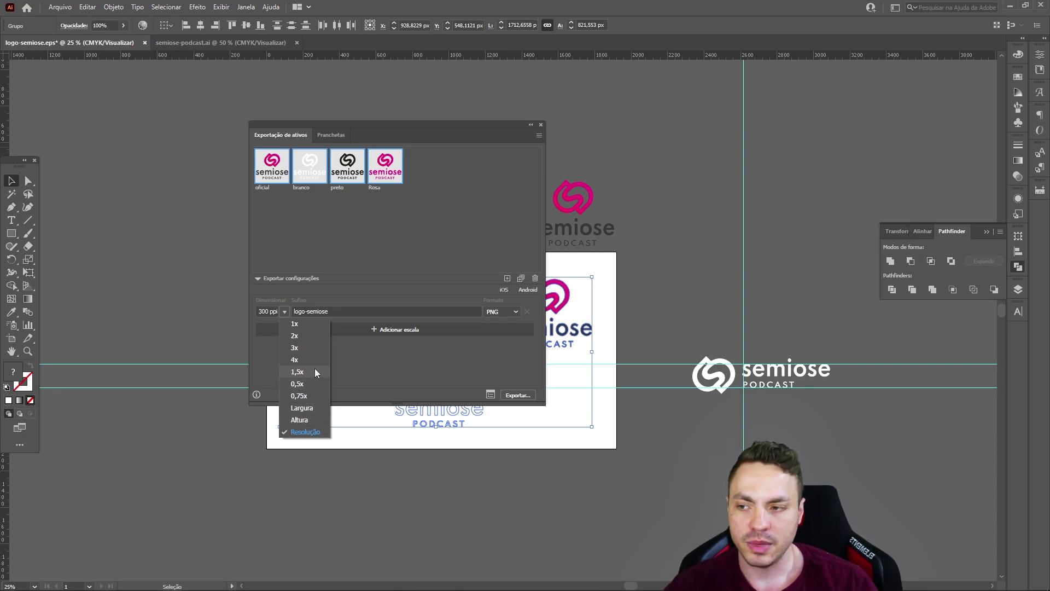
Switch the PNG row's scaling to Resolução and set it to 300 ppi
{"action": "left_click", "coordinate": [302, 432]}
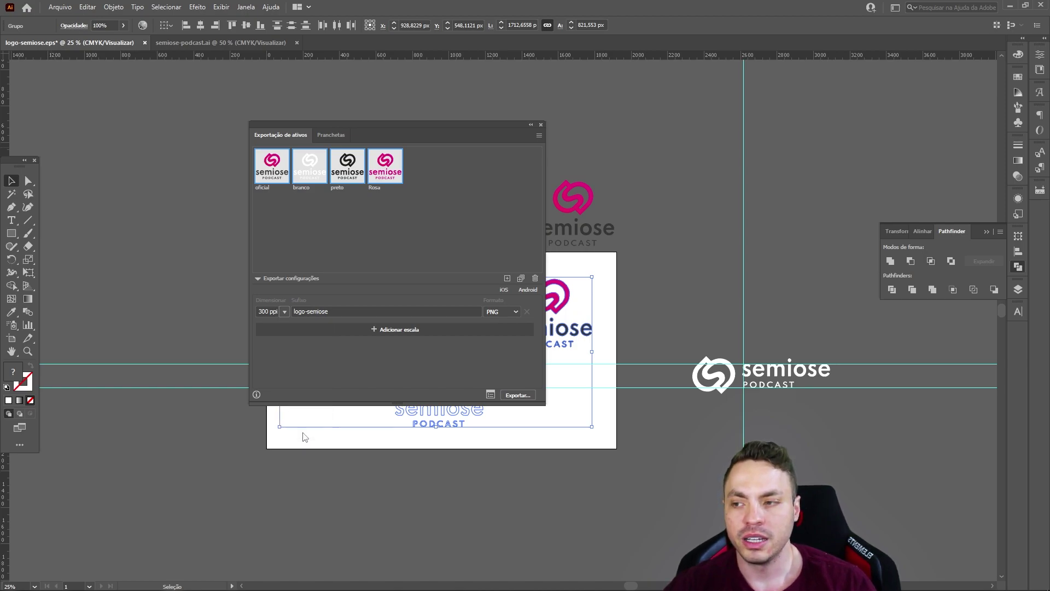
{"action": "left_click", "coordinate": [285, 311]}
{"action": "left_click", "coordinate": [296, 355]}
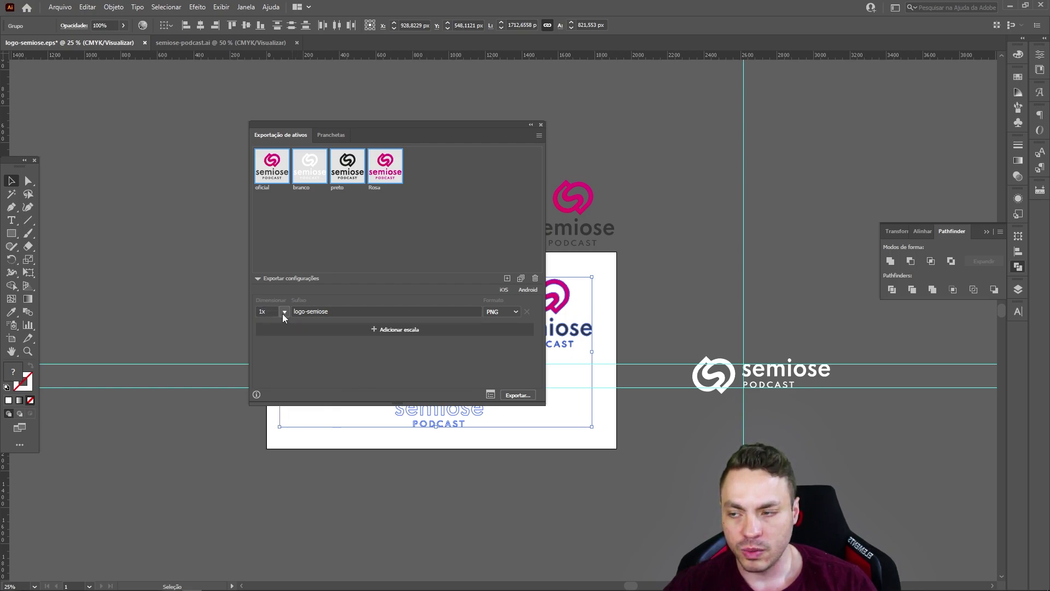
{"action": "left_click", "coordinate": [284, 311]}
{"action": "left_click", "coordinate": [293, 431]}
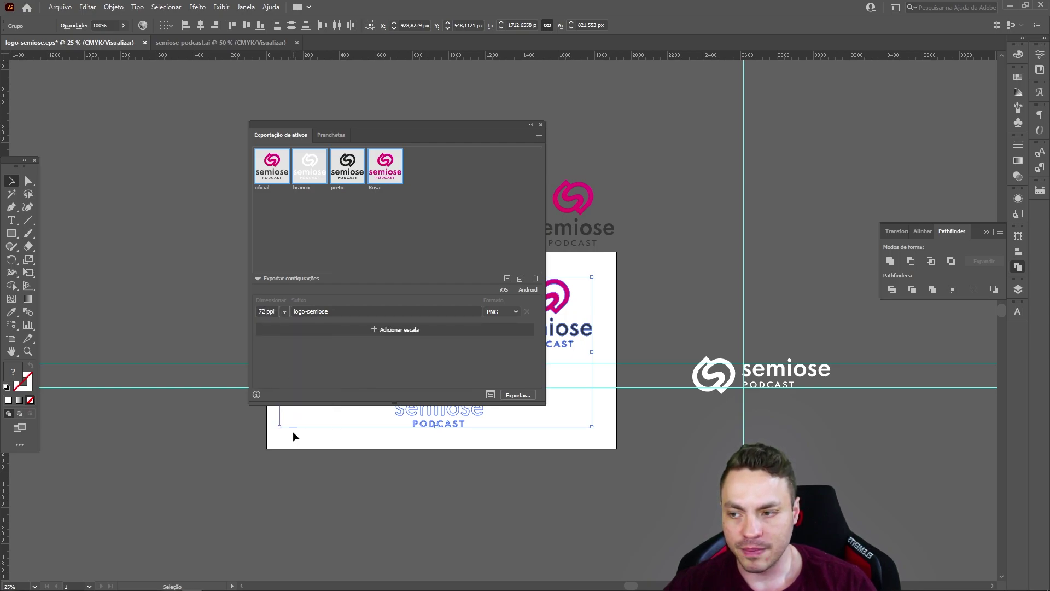
{"action": "left_click", "coordinate": [266, 311]}
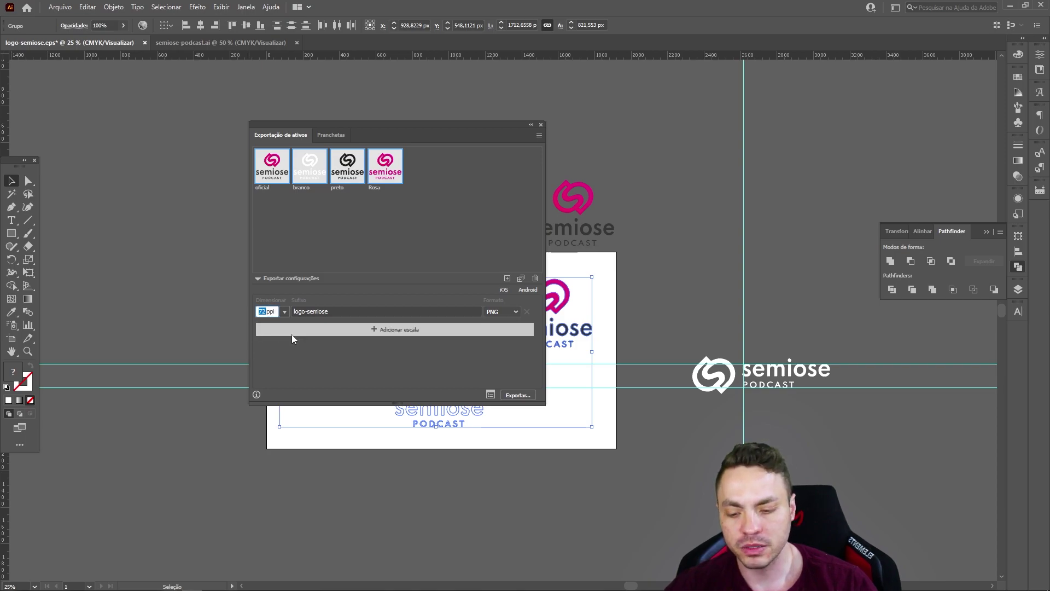
{"action": "type", "text": "3"}
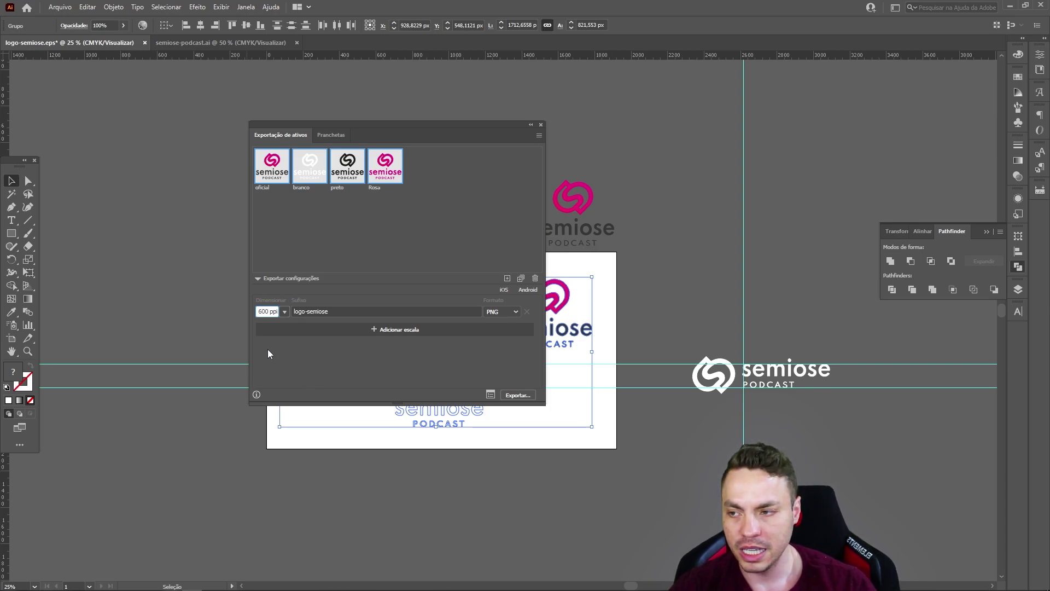
{"action": "type", "text": "6"}
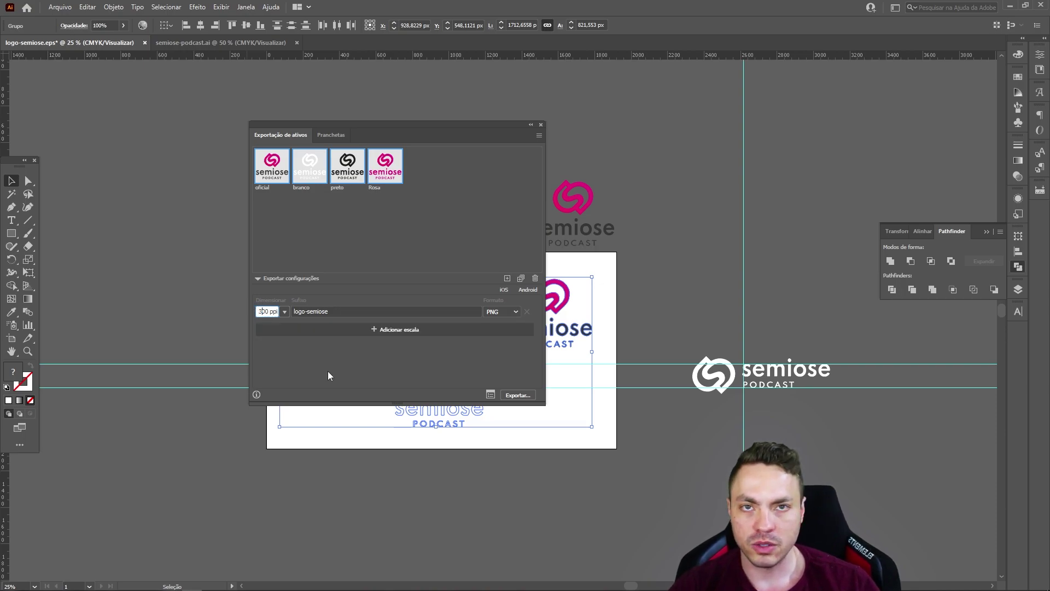
{"action": "left_click", "coordinate": [328, 376]}
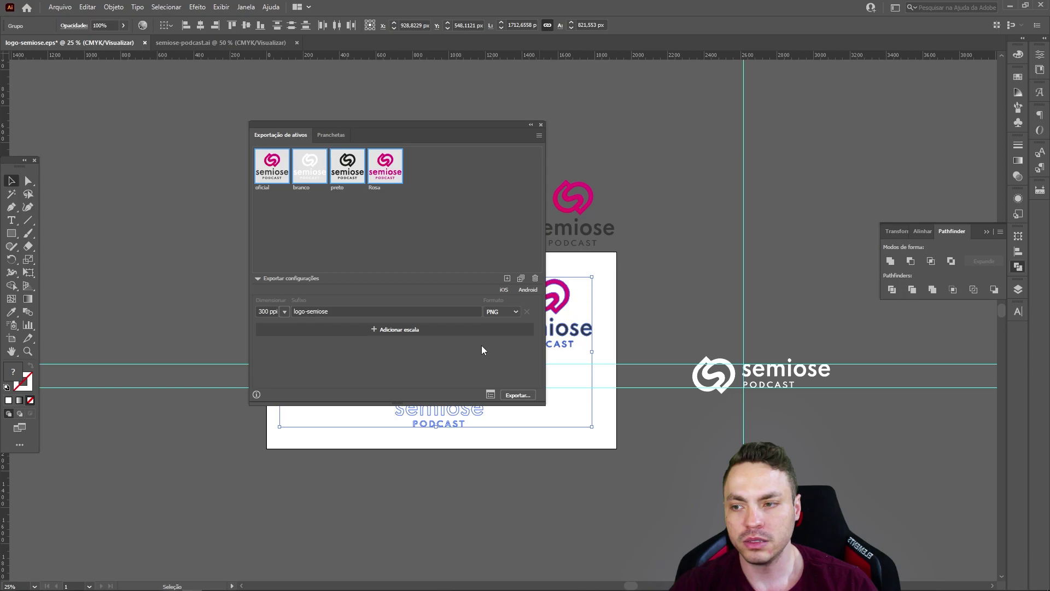
Add a JPG 100 export row at 300 ppi with the logo-semiose suffix
{"action": "left_click", "coordinate": [417, 330]}
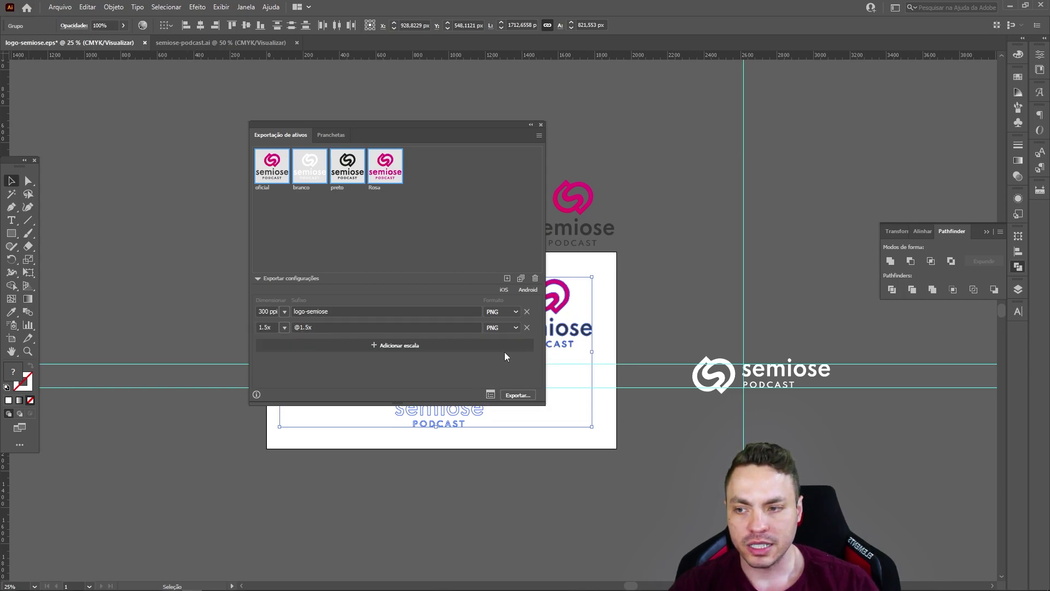
{"action": "left_click", "coordinate": [509, 329]}
{"action": "left_click", "coordinate": [500, 370]}
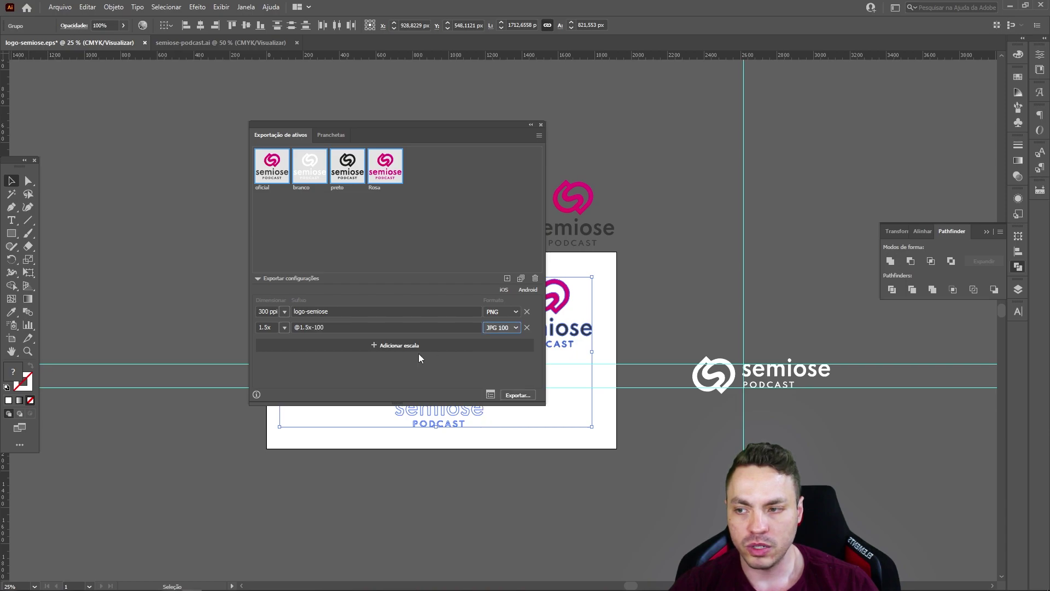
{"action": "left_click", "coordinate": [347, 310]}
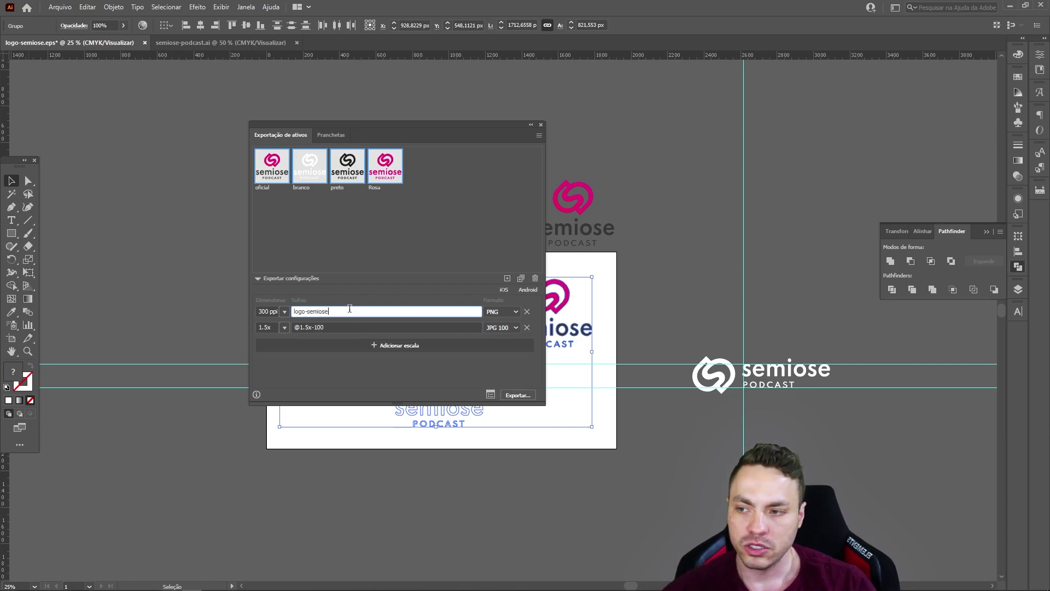
{"action": "left_click", "coordinate": [345, 328]}
{"action": "type", "text": "logo-semiose"}
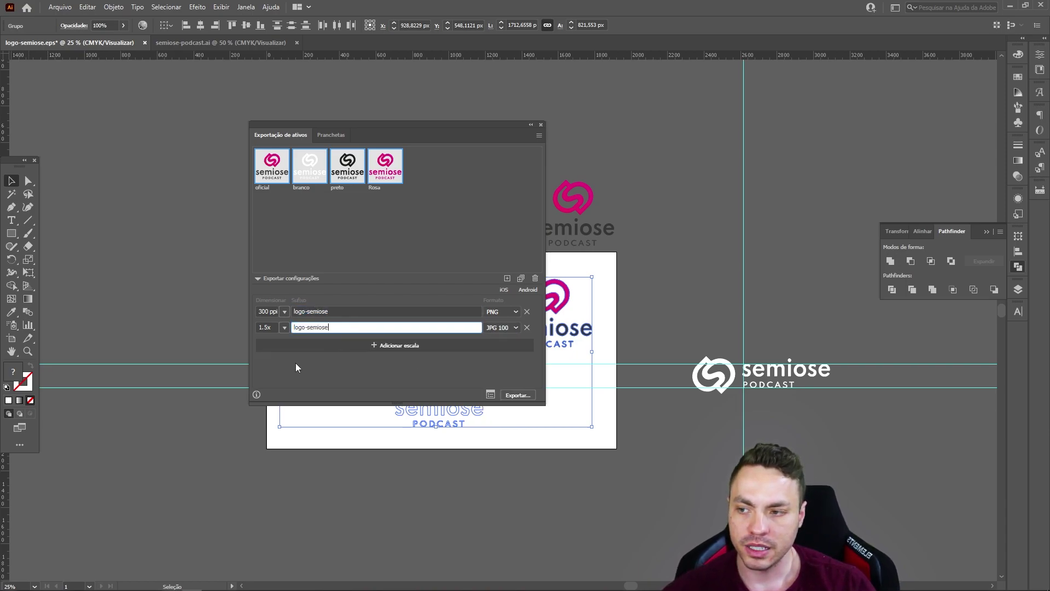
{"action": "left_click", "coordinate": [285, 327]}
{"action": "left_click", "coordinate": [299, 447]}
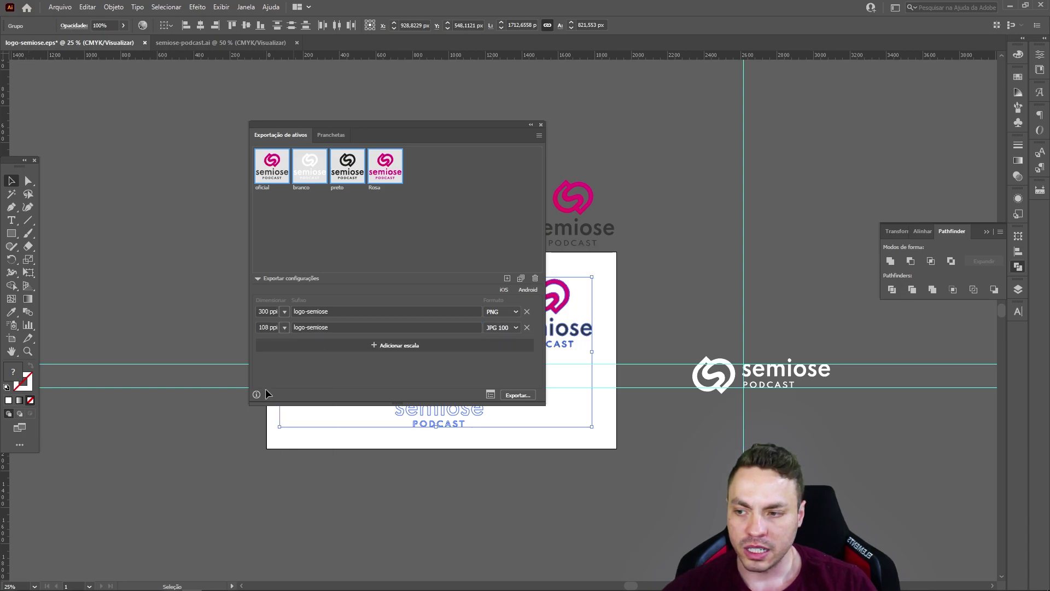
{"action": "left_click_drag", "start_coordinate": [269, 323], "coordinate": [247, 325]}
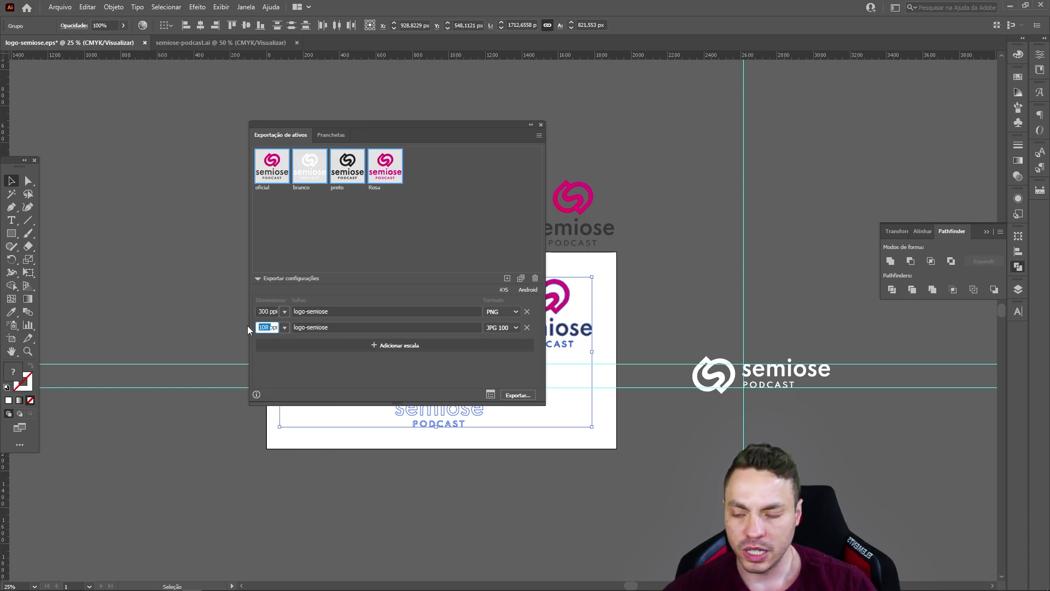
{"action": "type", "text": "300"}
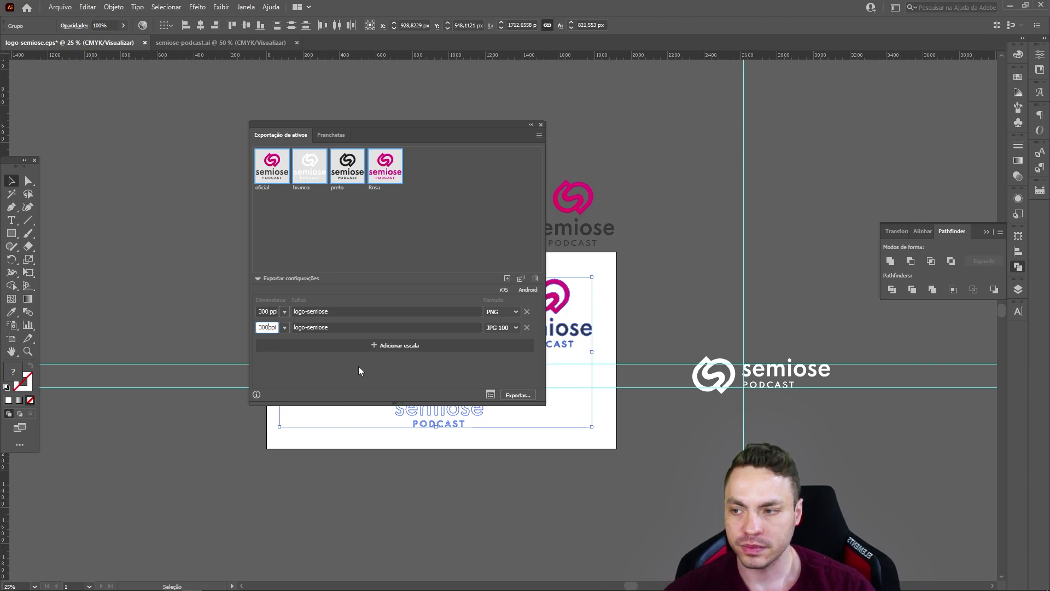
{"action": "key", "text": "Return"}
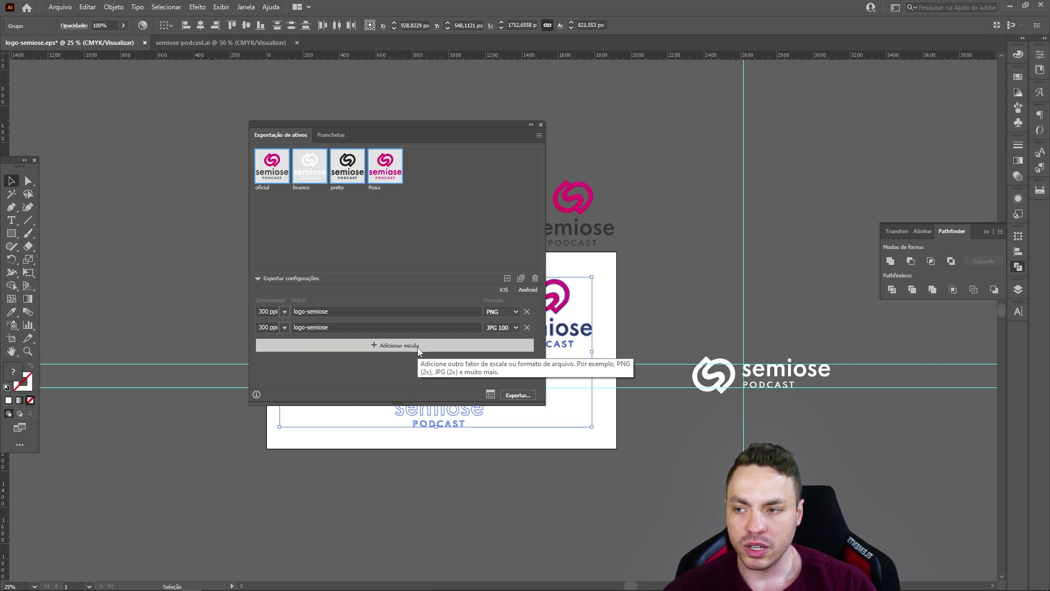
Add an SVG export row with the logo-semiose suffix
{"action": "left_click", "coordinate": [420, 348]}
{"action": "left_click", "coordinate": [506, 345]}
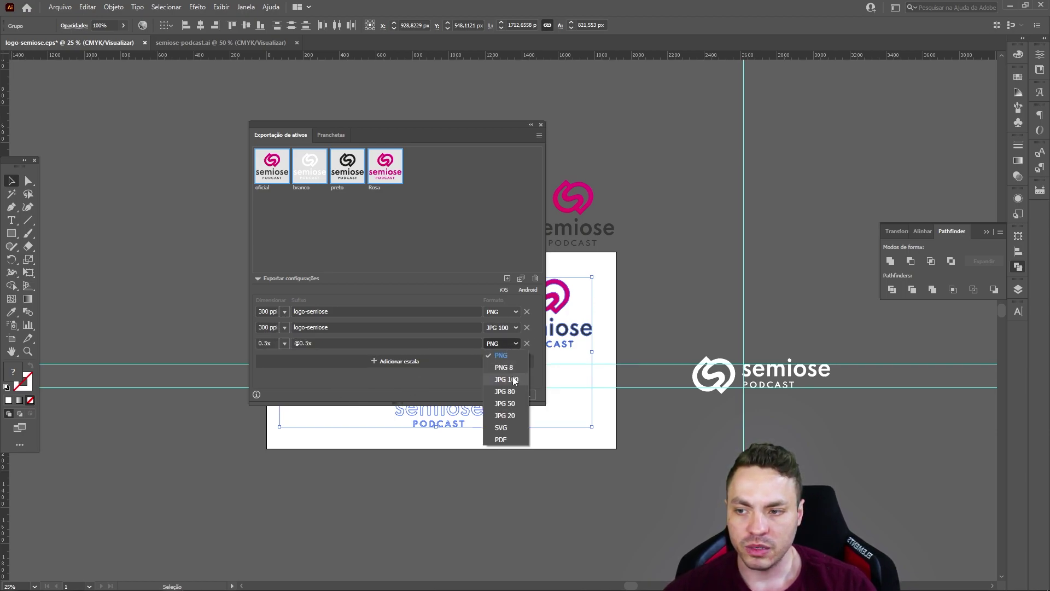
{"action": "left_click", "coordinate": [505, 429]}
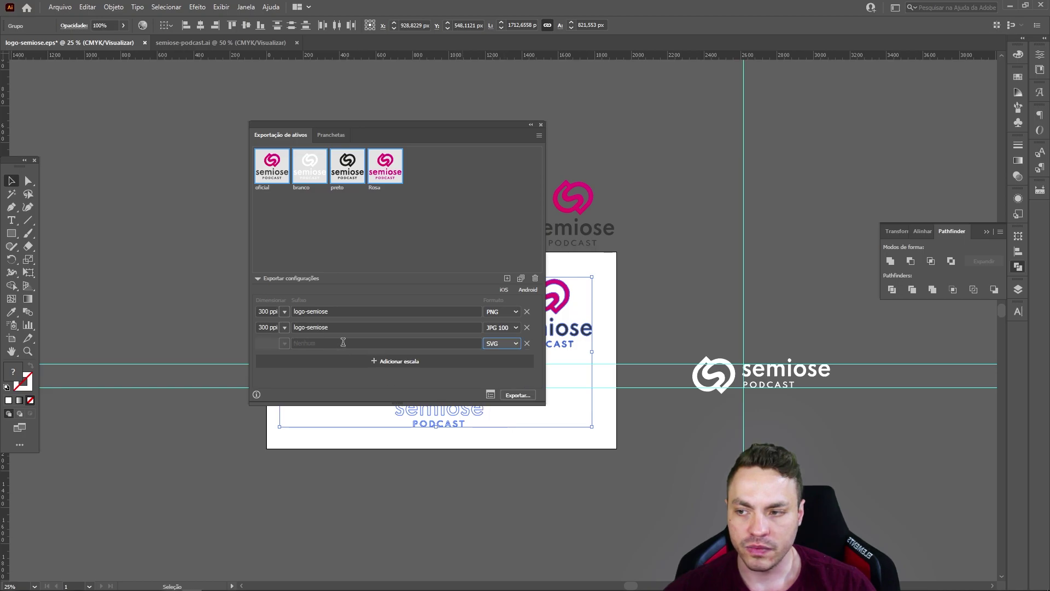
{"action": "left_click", "coordinate": [343, 342]}
{"action": "type", "text": "logo-semiose"}
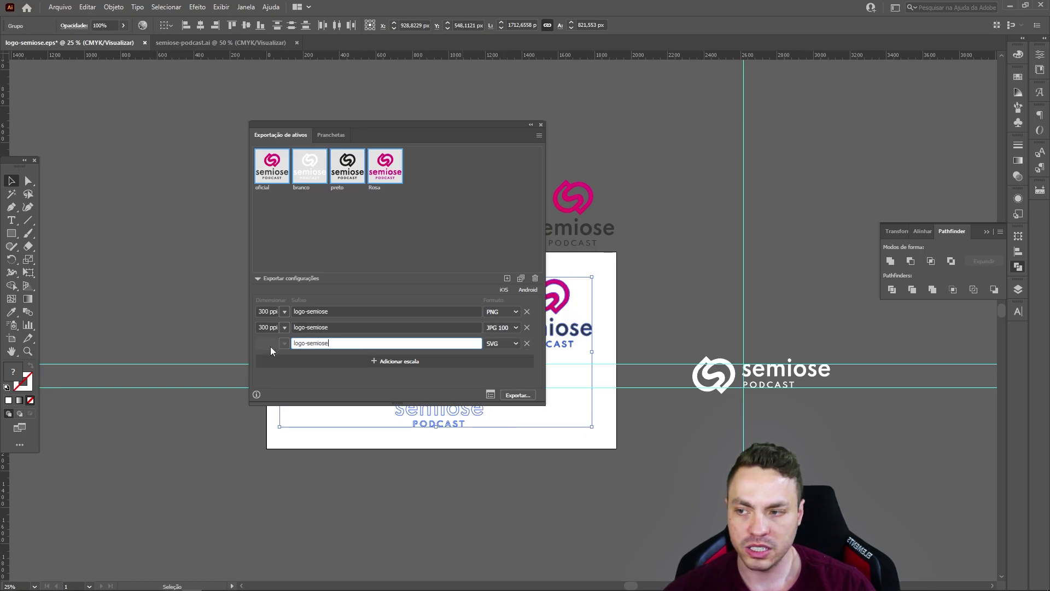
{"action": "left_click", "coordinate": [301, 376]}
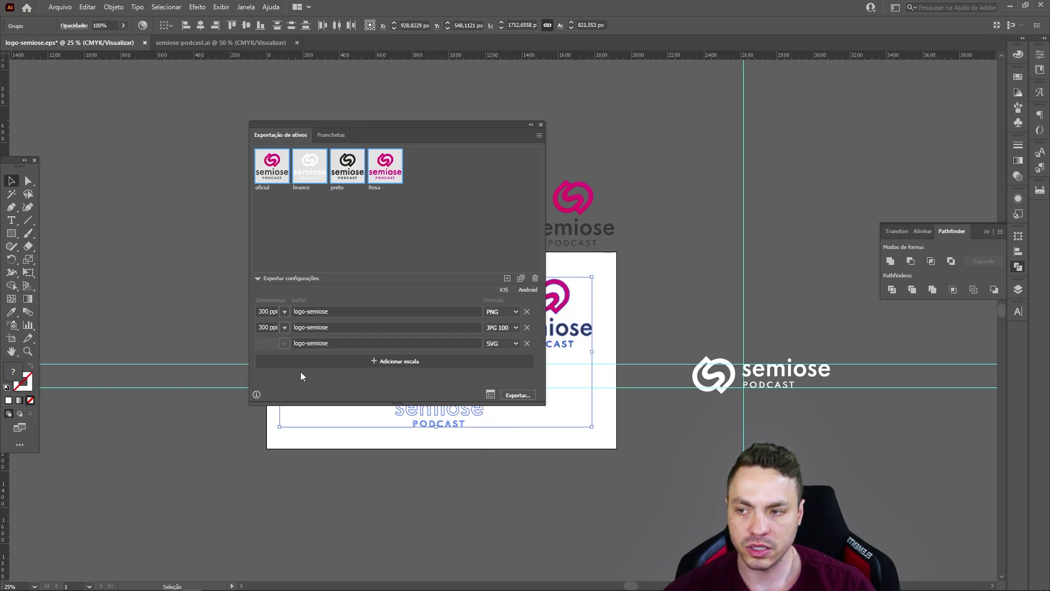
Add a PDF export row suffixed logo-semiose and launch the export
{"action": "left_click", "coordinate": [497, 362]}
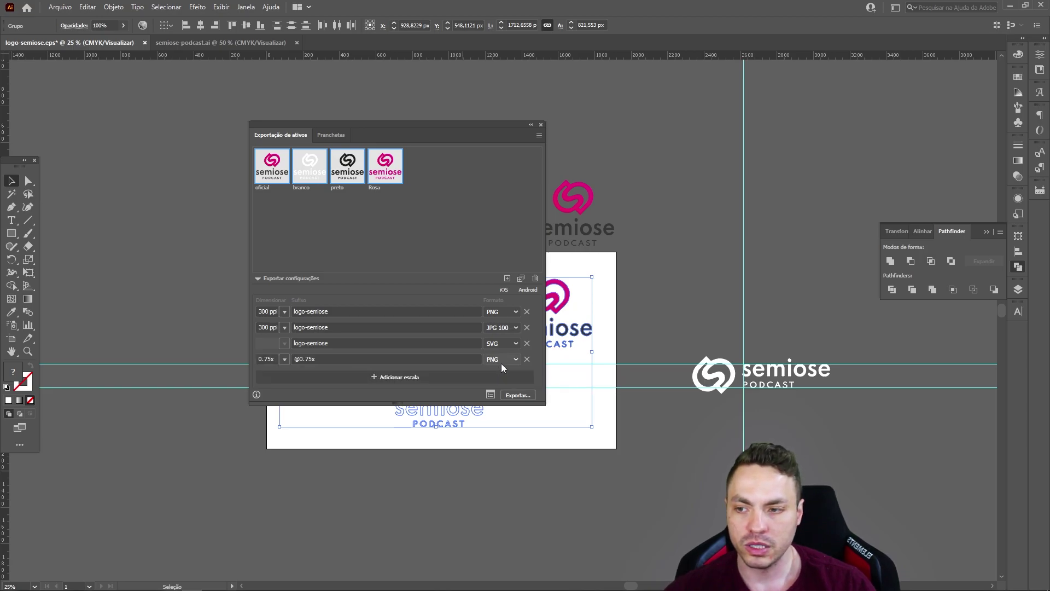
{"action": "left_click", "coordinate": [501, 359]}
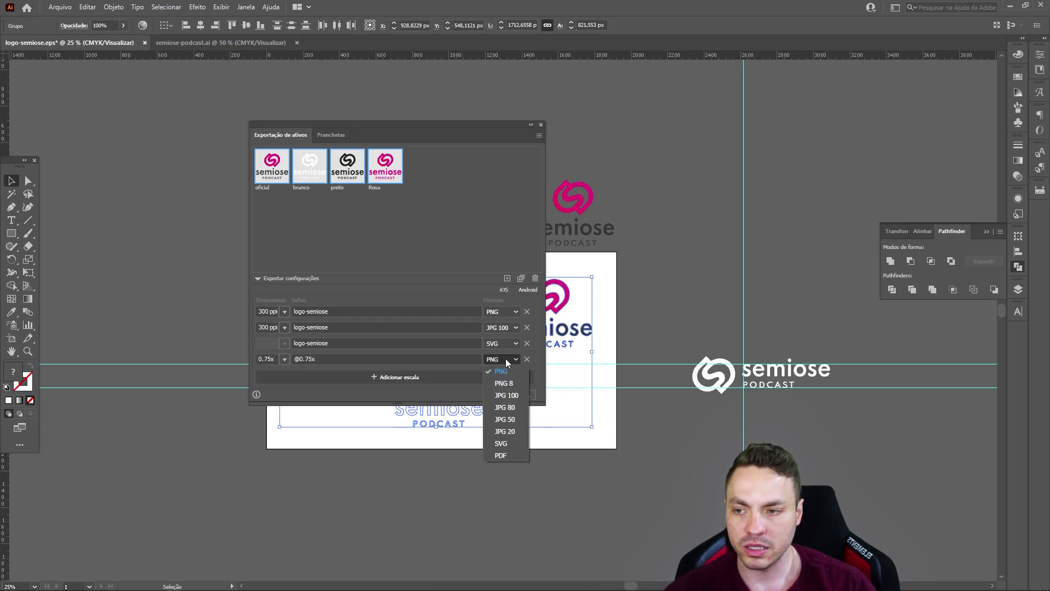
{"action": "left_click", "coordinate": [499, 456]}
{"action": "left_click", "coordinate": [345, 358]}
{"action": "type", "text": "logo-semiose"}
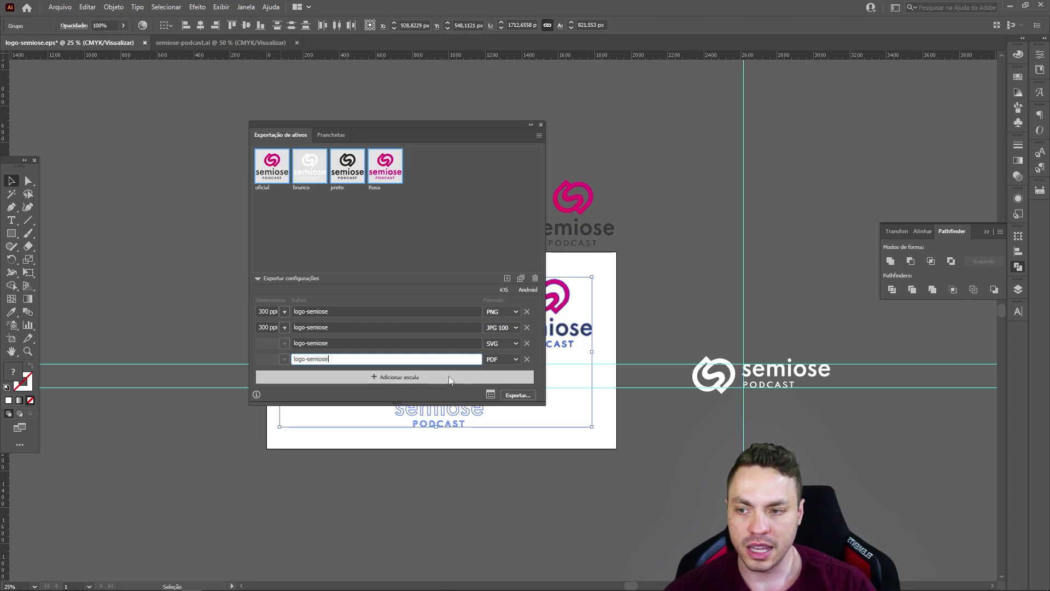
{"action": "left_click", "coordinate": [518, 394]}
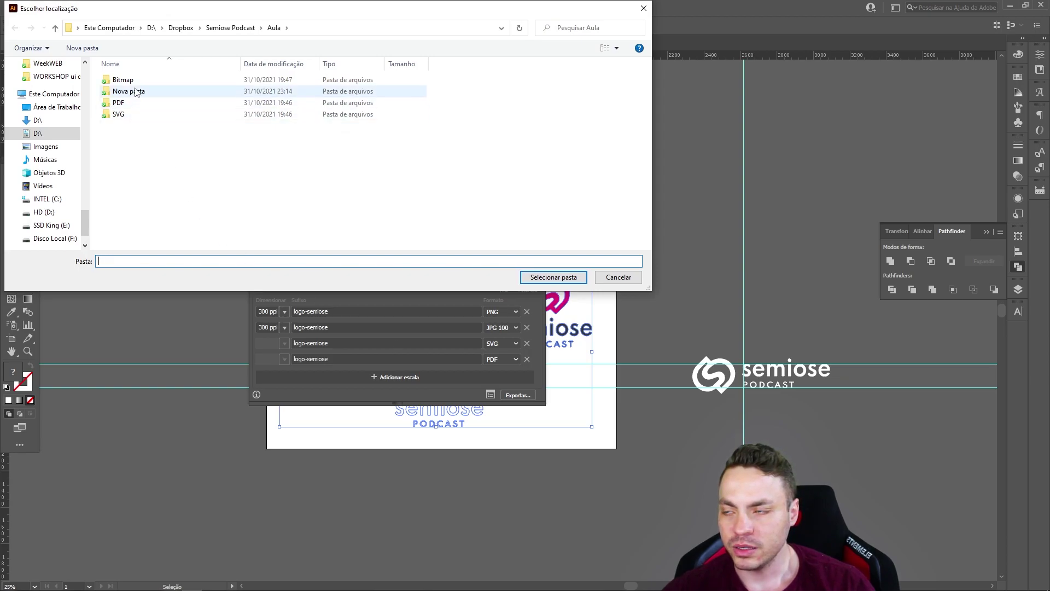
Create an Aula Curso folder inside Semiose Podcast and export all assets into it
{"action": "left_click", "coordinate": [231, 27]}
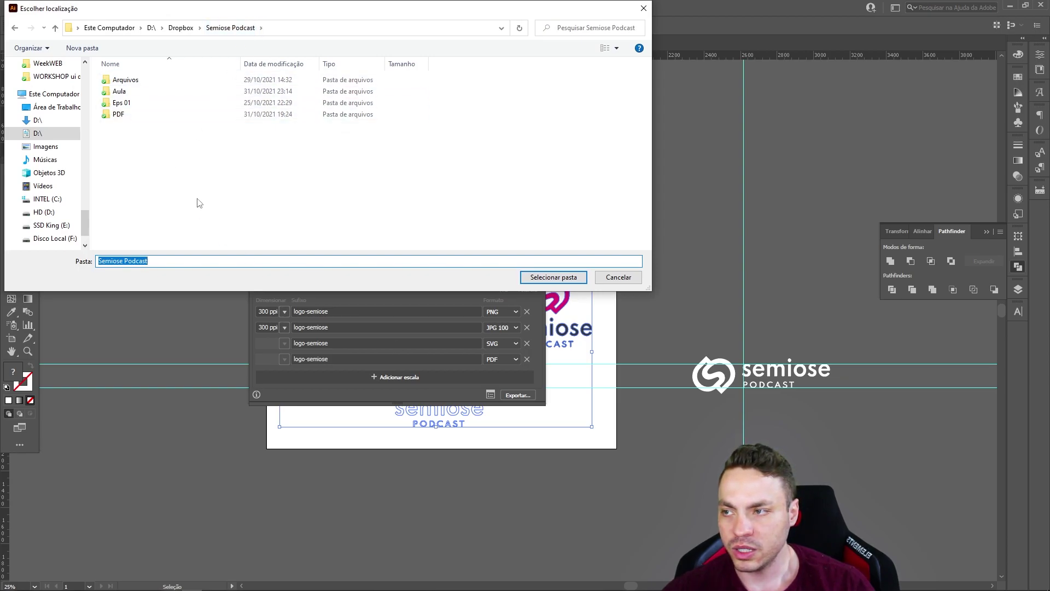
{"action": "right_click", "coordinate": [198, 203]}
{"action": "left_click", "coordinate": [365, 390]}
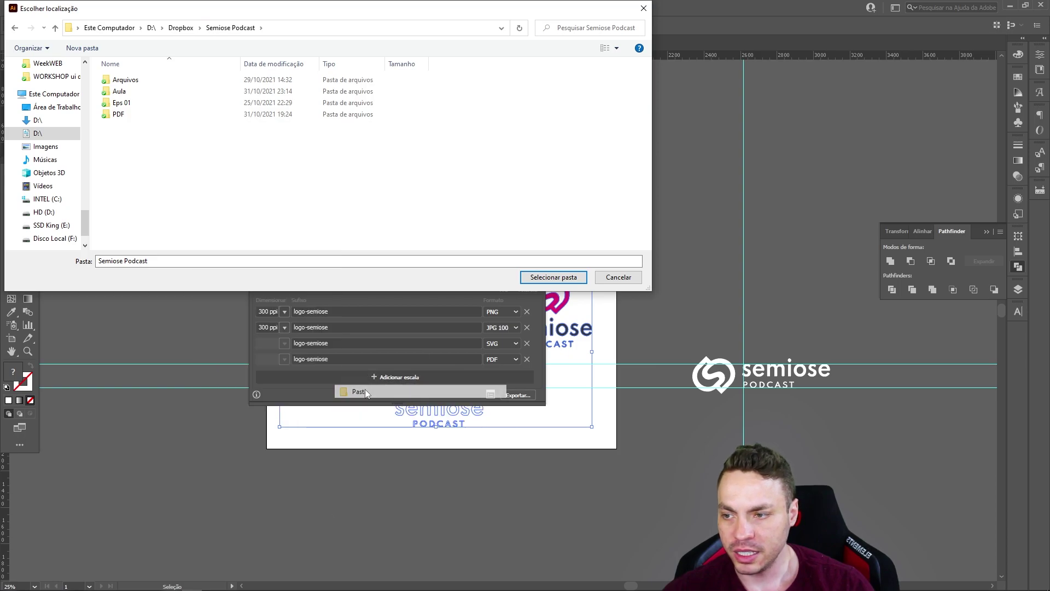
{"action": "type", "text": "Aula "}
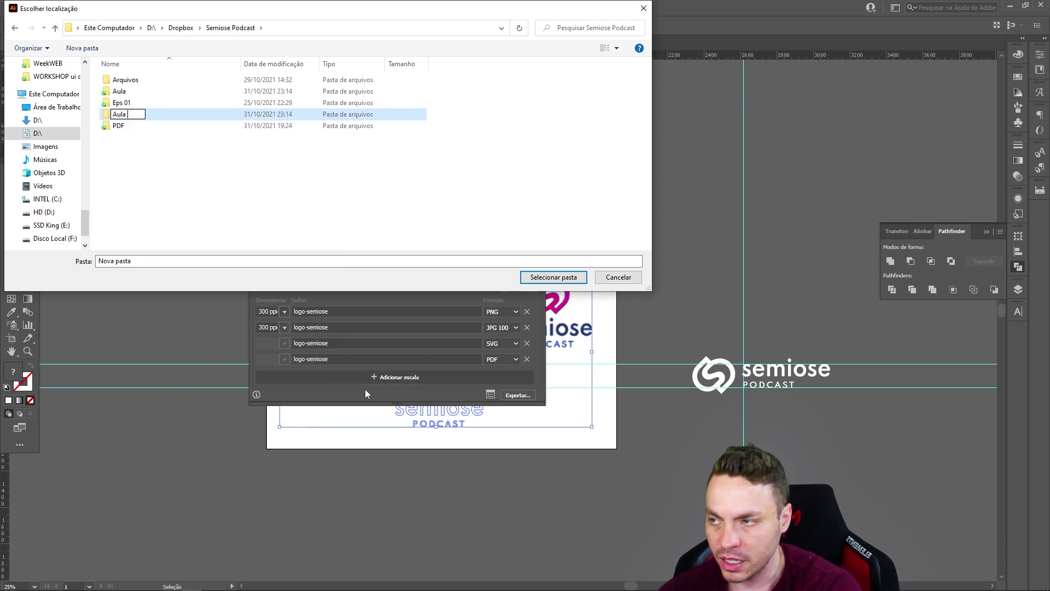
{"action": "type", "text": "Curso"}
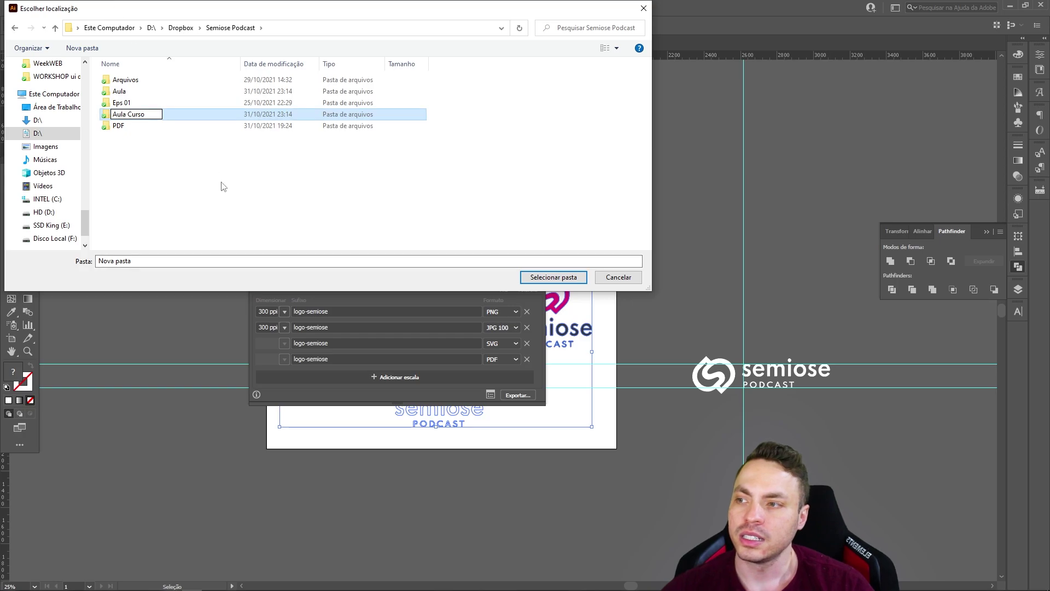
{"action": "key", "text": "Return"}
{"action": "double_click", "coordinate": [172, 104]}
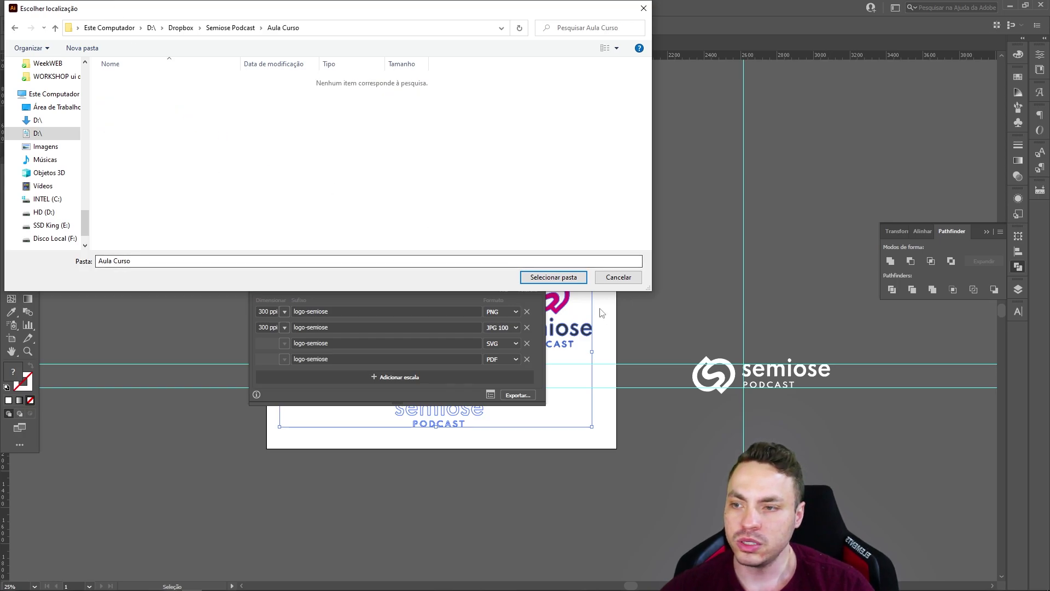
{"action": "left_click", "coordinate": [564, 277]}
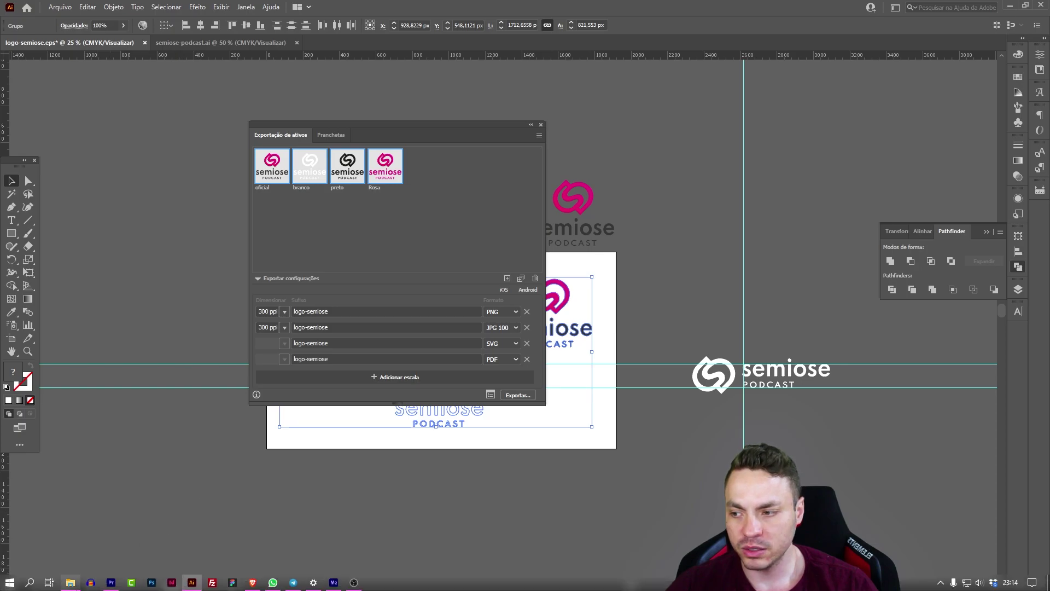
In File Explorer, navigate to Semiose Podcast > Aula Curso > SVG folder
{"action": "mouse_move", "coordinate": [70, 582]}
{"action": "left_click", "coordinate": [68, 544]}
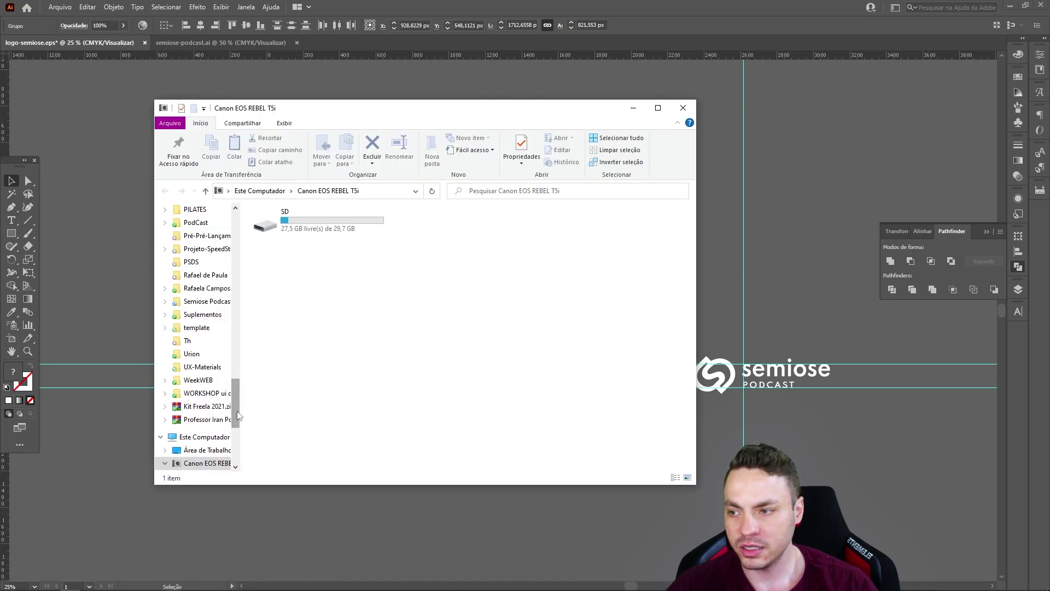
{"action": "left_click", "coordinate": [207, 302]}
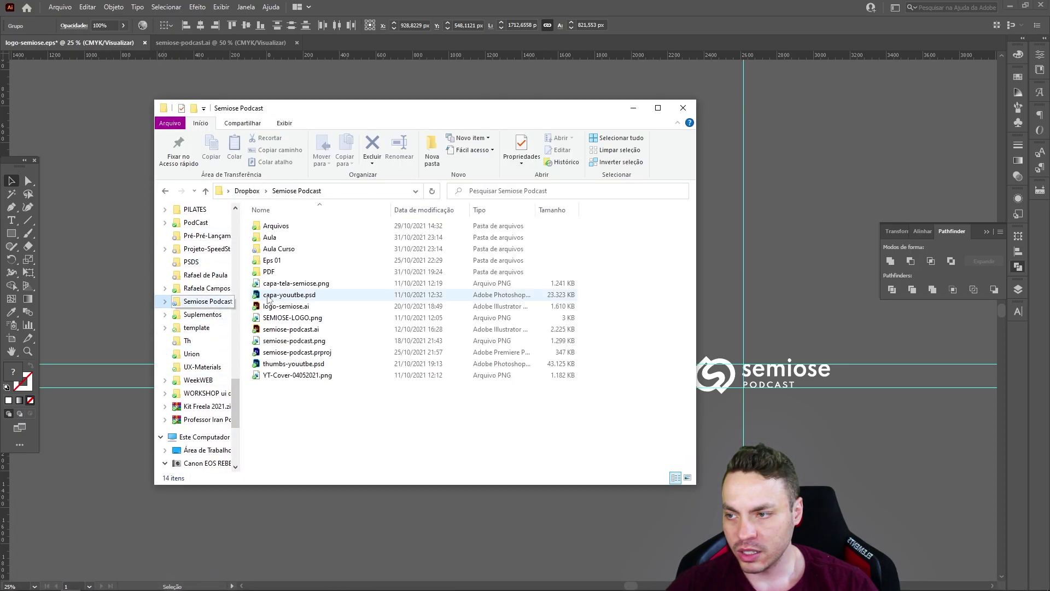
{"action": "left_click", "coordinate": [299, 251]}
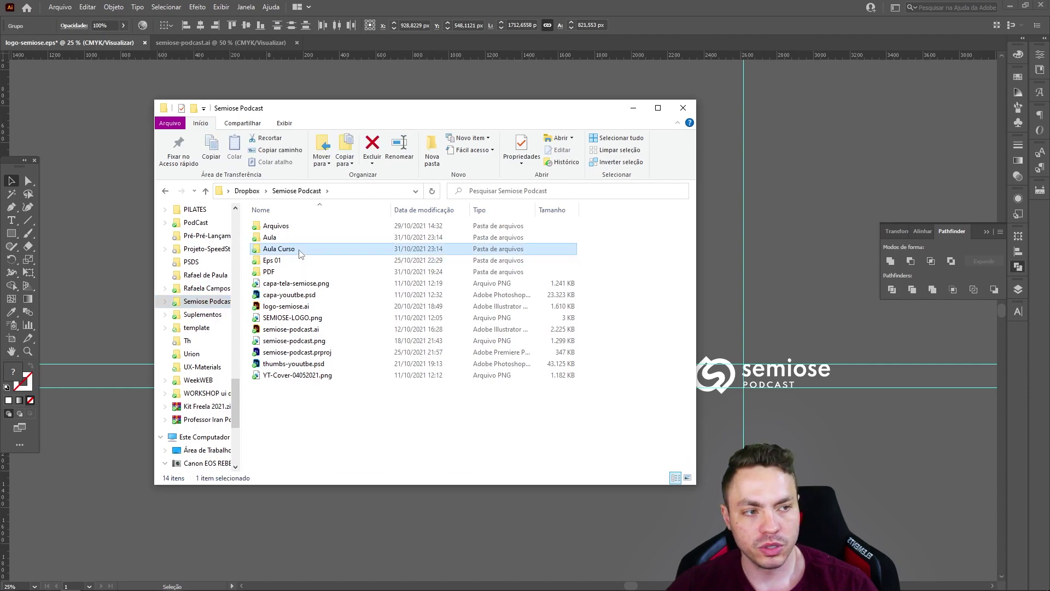
{"action": "double_click", "coordinate": [300, 250]}
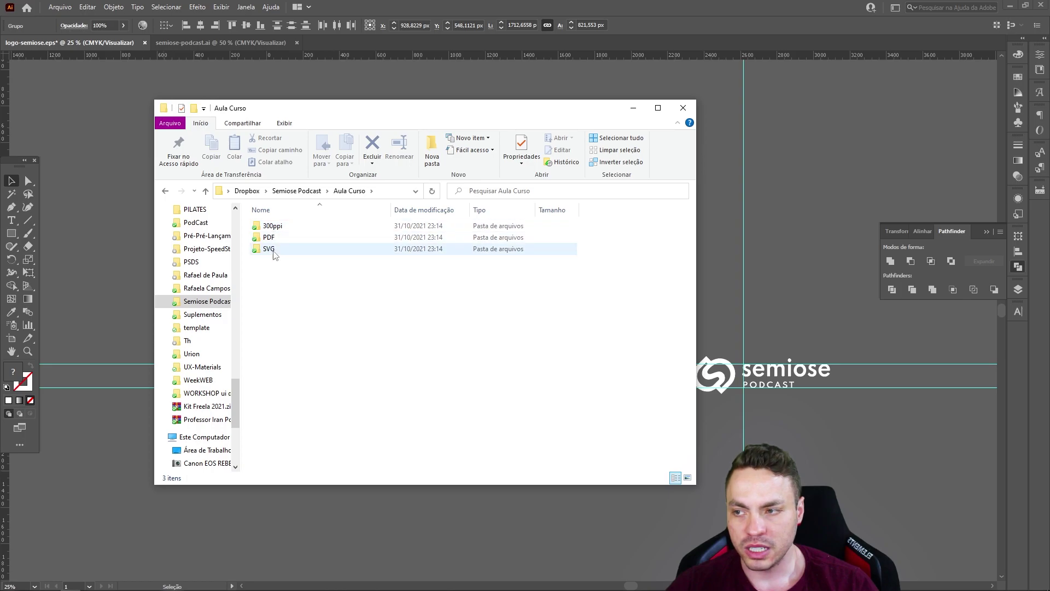
{"action": "double_click", "coordinate": [274, 249]}
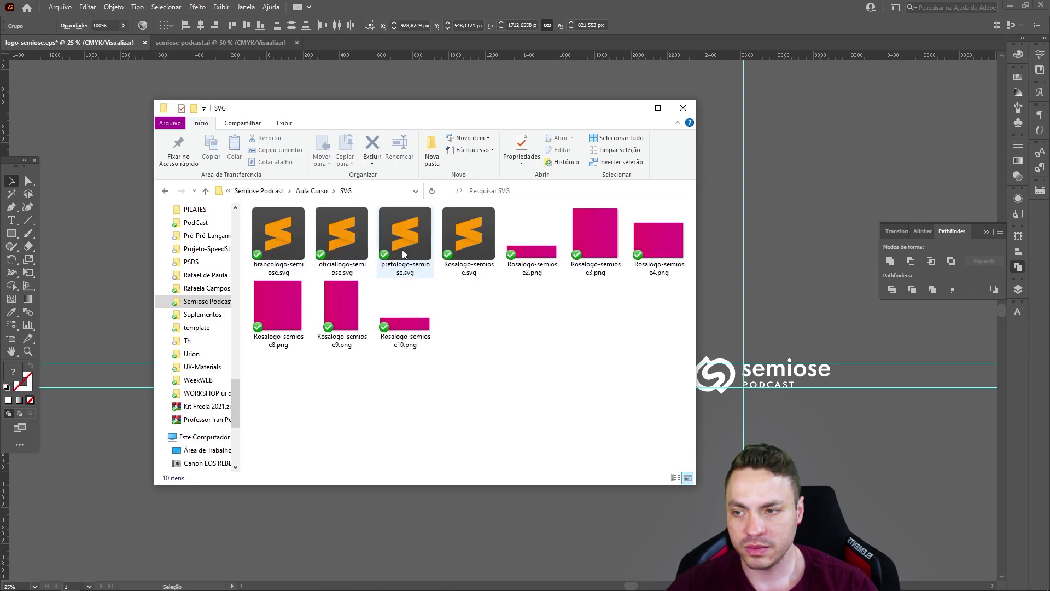
Drop Rosalogo-semiose.svg into Illustrator, accept the warning, inspect the logo and close it
{"action": "left_click_drag", "start_coordinate": [479, 244], "coordinate": [667, 34]}
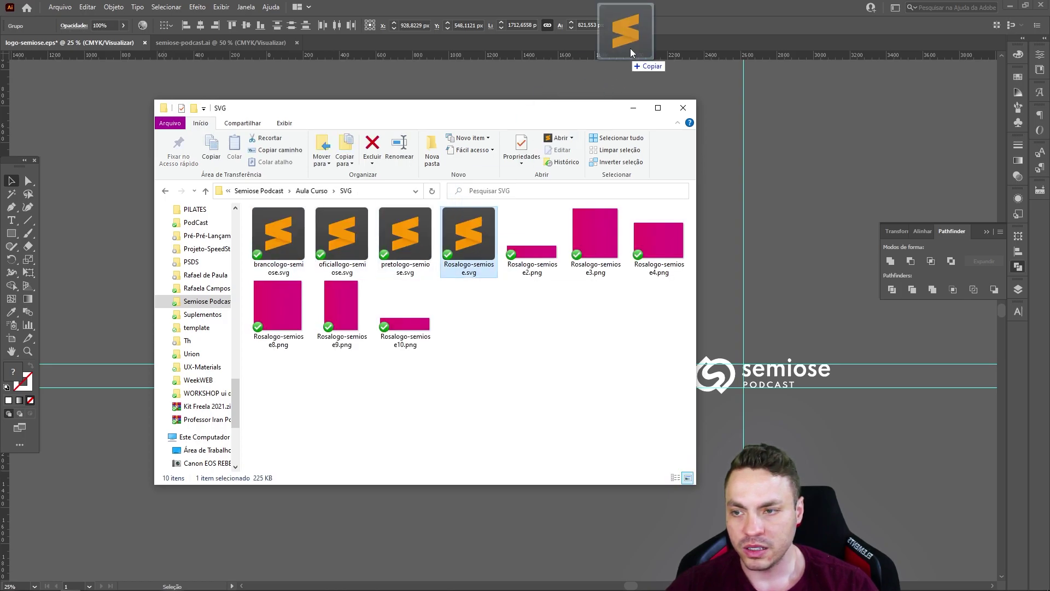
{"action": "left_click_drag", "start_coordinate": [636, 103], "coordinate": [439, 92]}
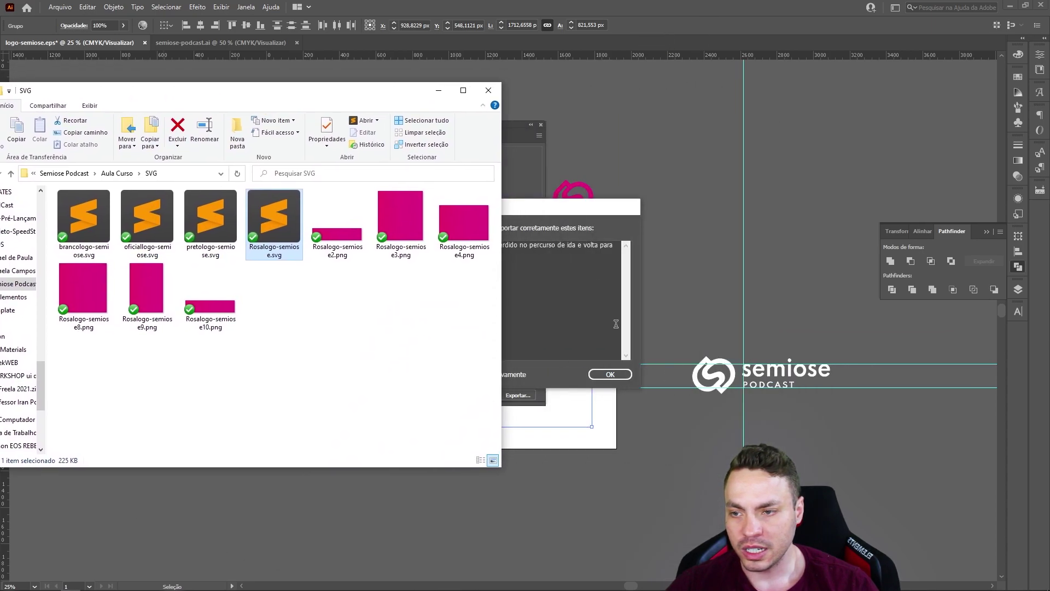
{"action": "left_click", "coordinate": [613, 386]}
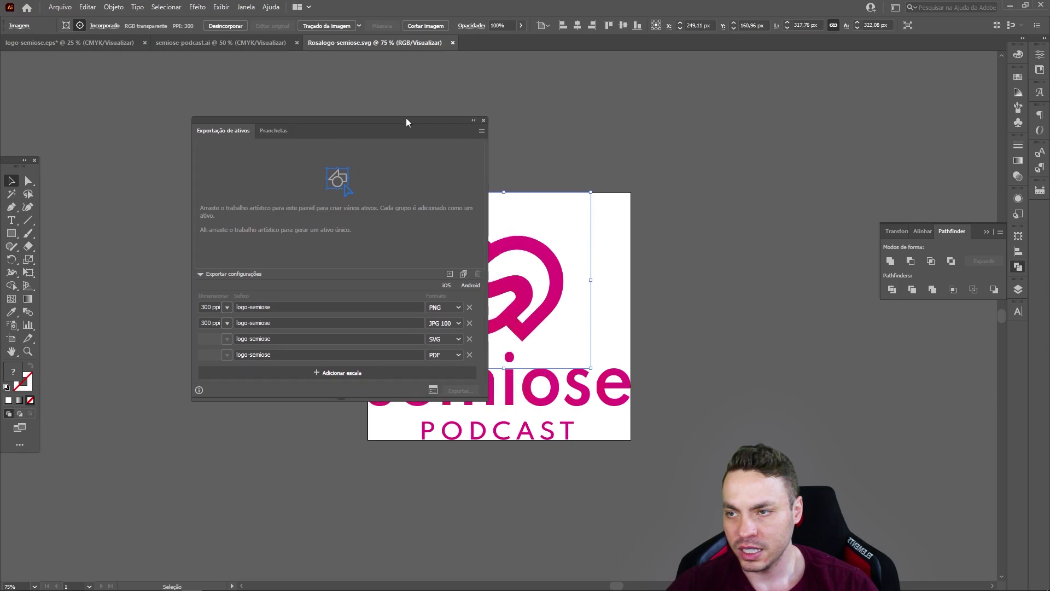
{"action": "left_click_drag", "start_coordinate": [481, 125], "coordinate": [259, 116]}
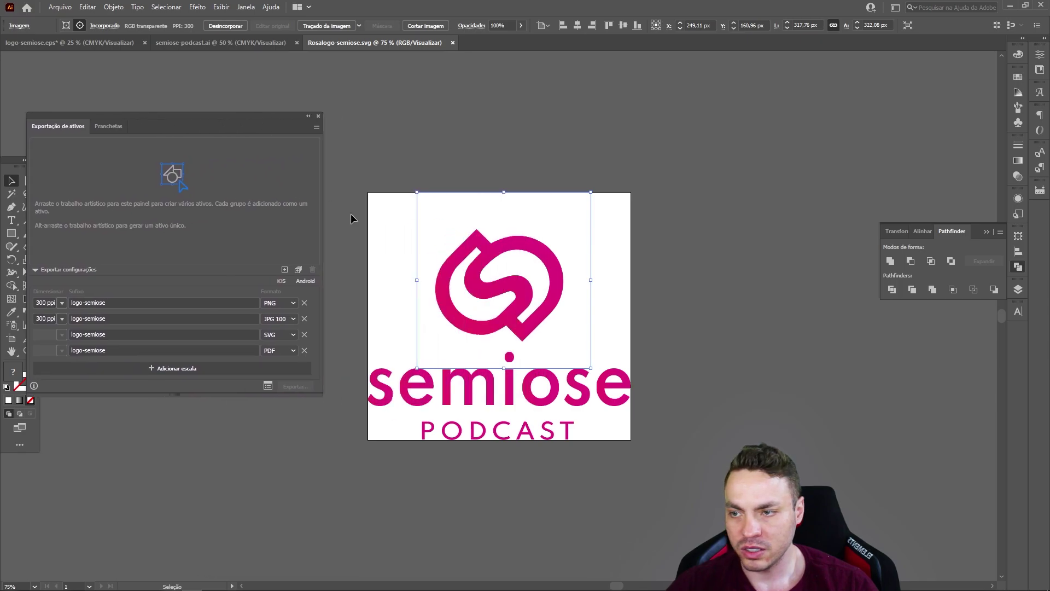
{"action": "left_click", "coordinate": [389, 271]}
{"action": "scroll", "coordinate": [525, 352], "scroll_direction": "up", "scroll_amount": 3}
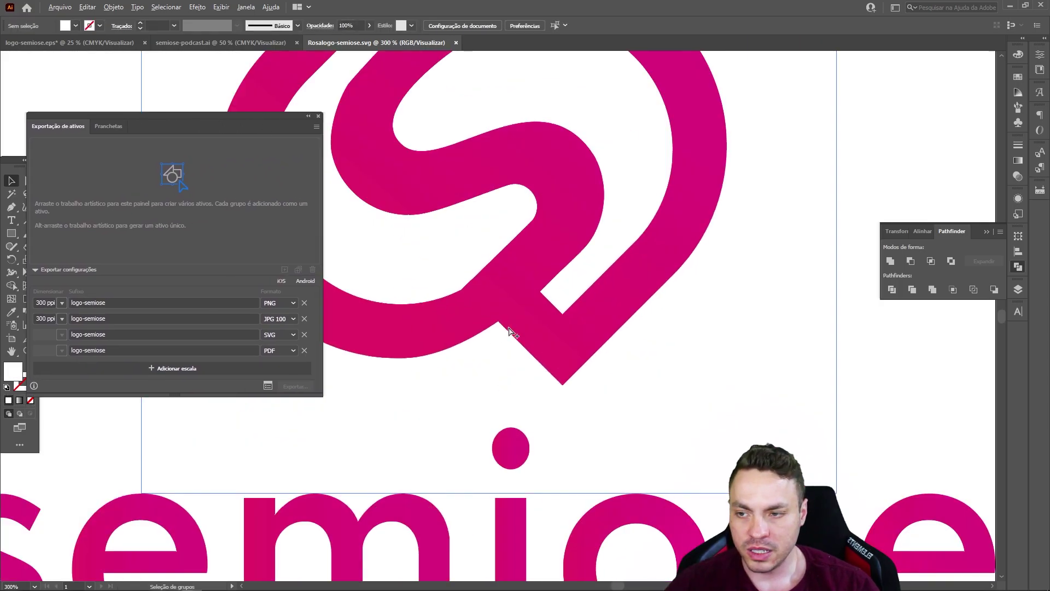
{"action": "scroll", "coordinate": [525, 352], "scroll_direction": "down", "scroll_amount": 3}
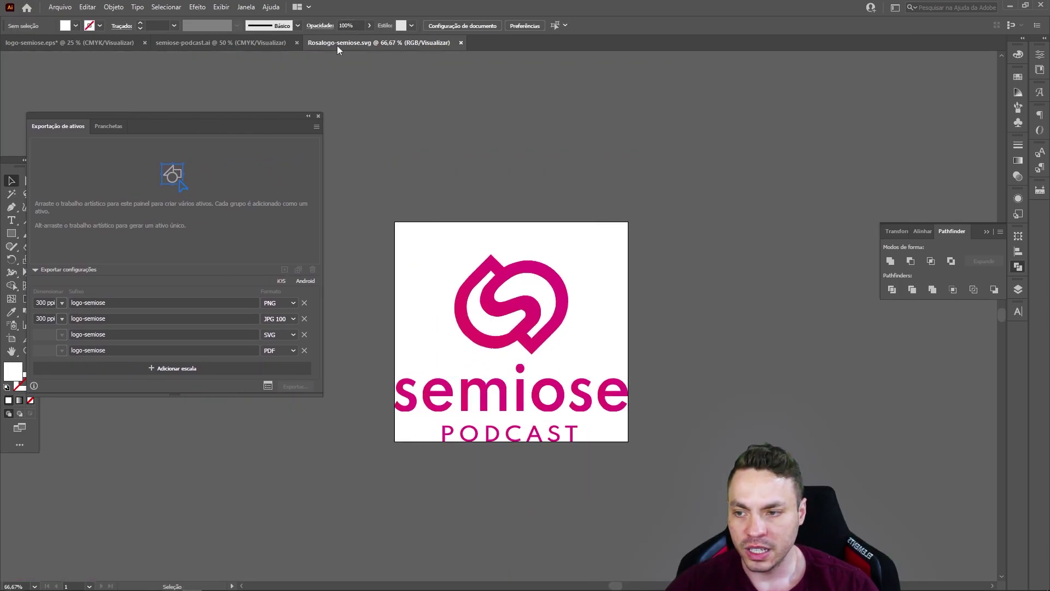
{"action": "left_click", "coordinate": [461, 43]}
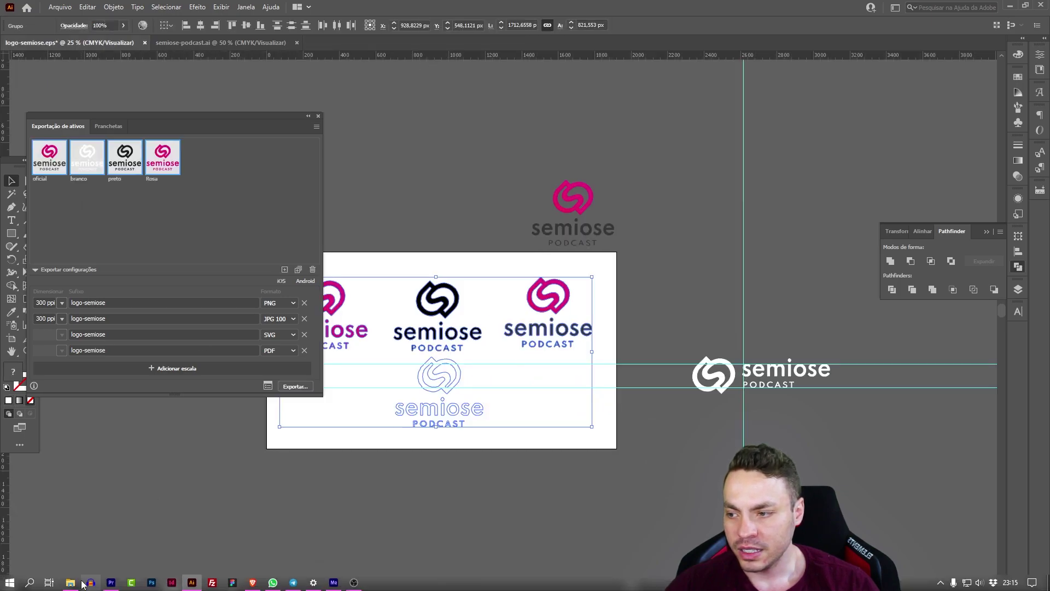
In File Explorer, go back to Aula Curso and open its PDF folder
{"action": "left_click", "coordinate": [70, 582]}
{"action": "left_click_drag", "start_coordinate": [276, 101], "coordinate": [704, 112]}
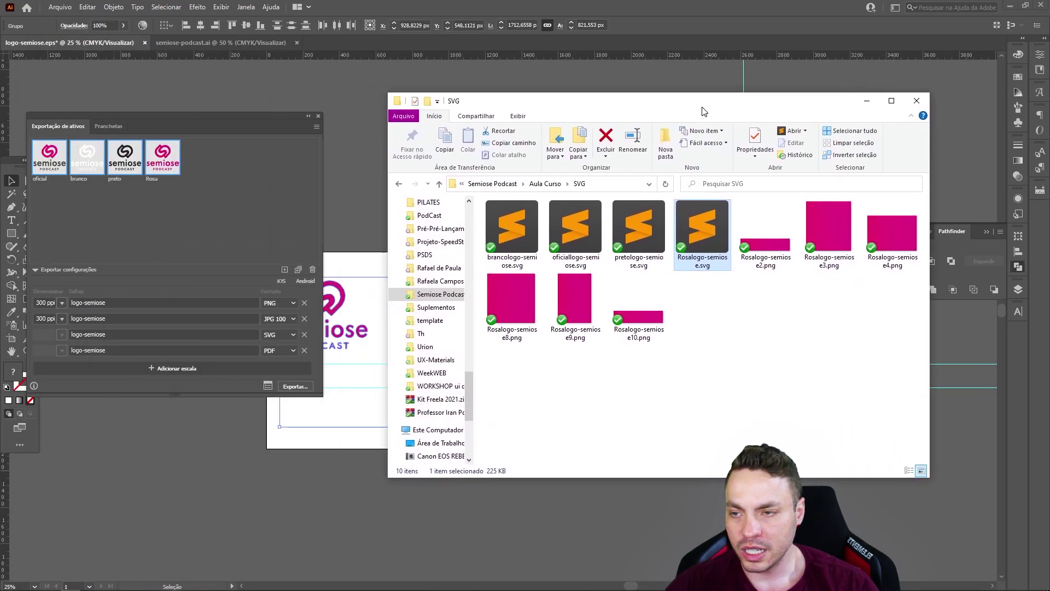
{"action": "left_click", "coordinate": [399, 184]}
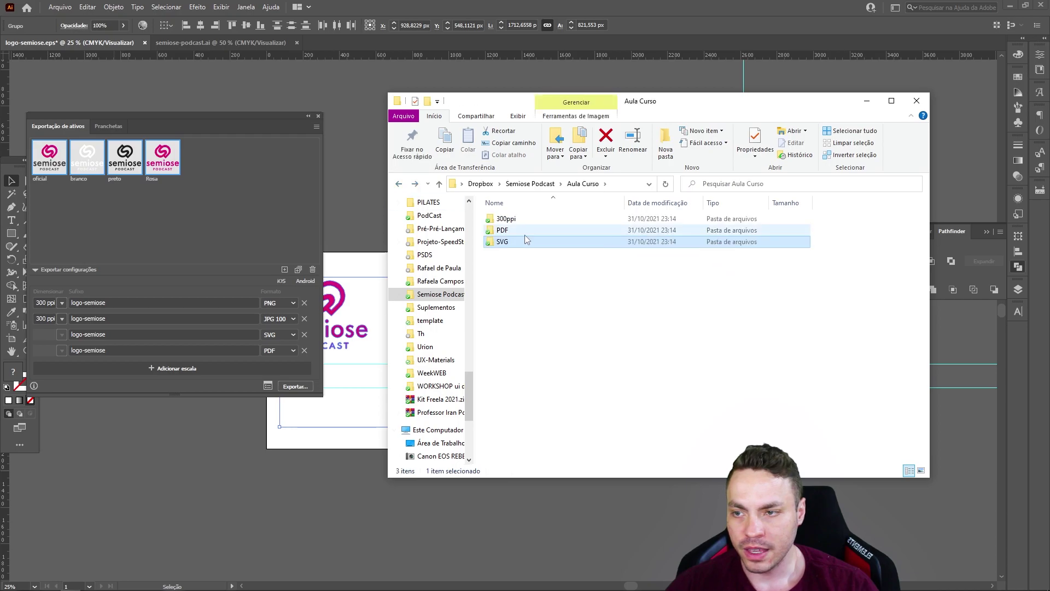
{"action": "left_click", "coordinate": [525, 232]}
{"action": "double_click", "coordinate": [524, 234]}
Drop Rosalogo-semiose.pdf into Illustrator, accept the warning, inspect the logo and close it
{"action": "left_click_drag", "start_coordinate": [526, 253], "coordinate": [662, 34]}
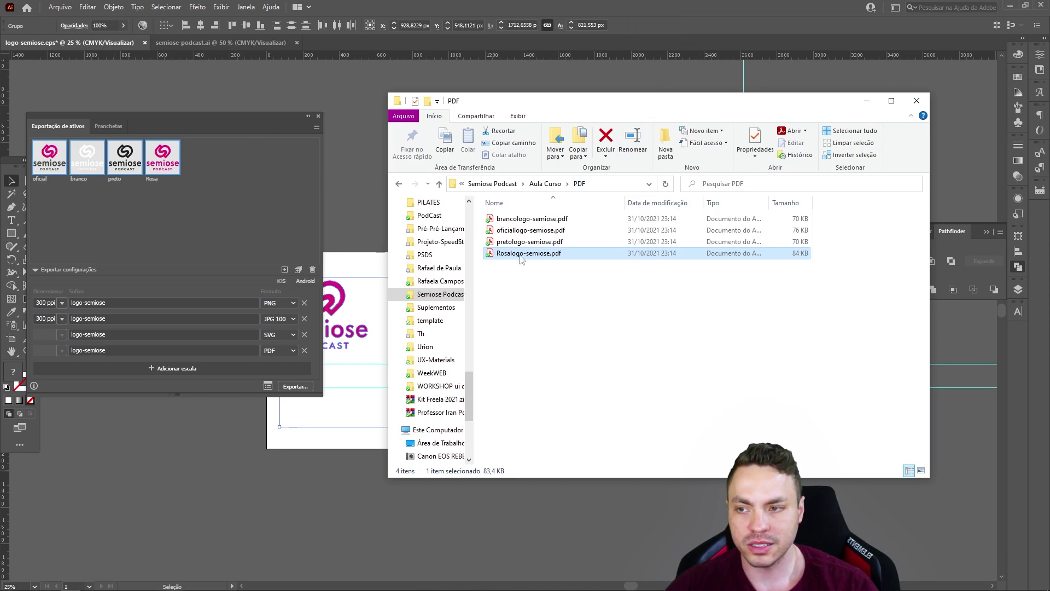
{"action": "mouse_move", "coordinate": [630, 116]}
{"action": "left_mouse_down"}
{"action": "mouse_move", "coordinate": [767, 335]}
{"action": "mouse_move", "coordinate": [131, 71]}
{"action": "left_mouse_up"}
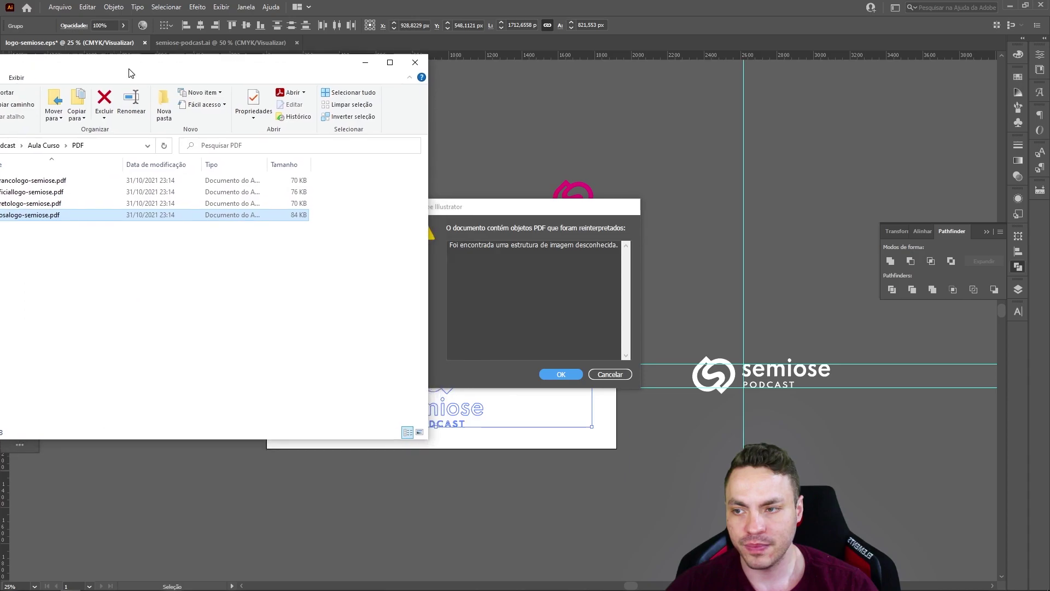
{"action": "left_click", "coordinate": [569, 375]}
{"action": "scroll", "coordinate": [457, 316], "scroll_direction": "up", "scroll_amount": 3, "text": "alt"}
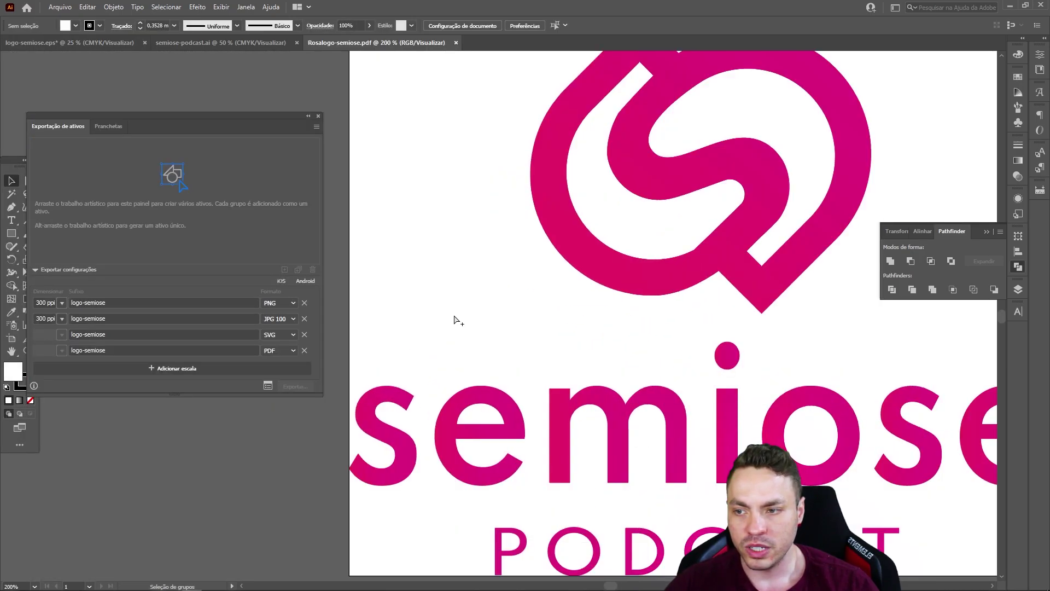
{"action": "scroll", "coordinate": [546, 346], "scroll_direction": "up", "scroll_amount": 2, "text": "alt"}
{"action": "scroll", "coordinate": [601, 372], "scroll_direction": "down", "scroll_amount": 5, "text": "alt"}
{"action": "scroll", "coordinate": [617, 381], "scroll_direction": "down", "scroll_amount": 2, "text": "alt"}
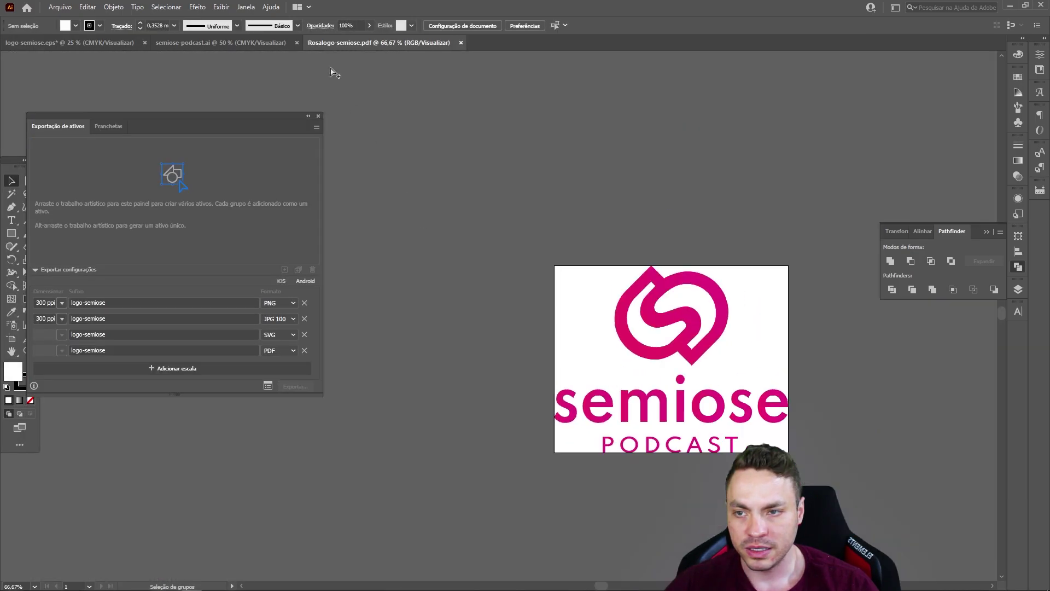
{"action": "left_click", "coordinate": [460, 43]}
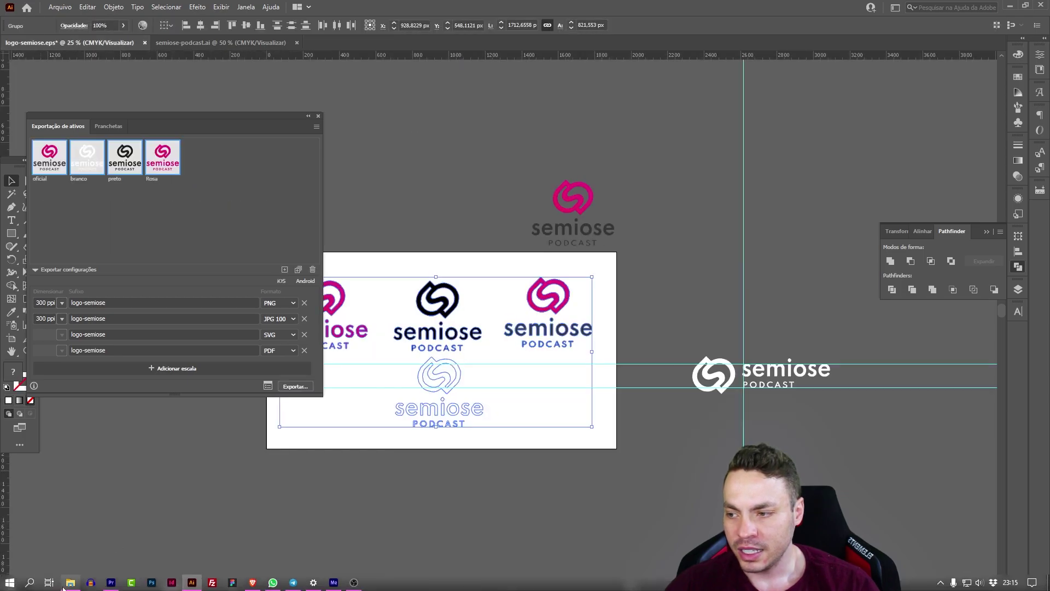
{"action": "key", "text": "alt+Tab"}
Rename the 300ppi folder in Aula Curso to 'Bitmaps' and open it
{"action": "left_click_drag", "start_coordinate": [253, 72], "coordinate": [733, 137]}
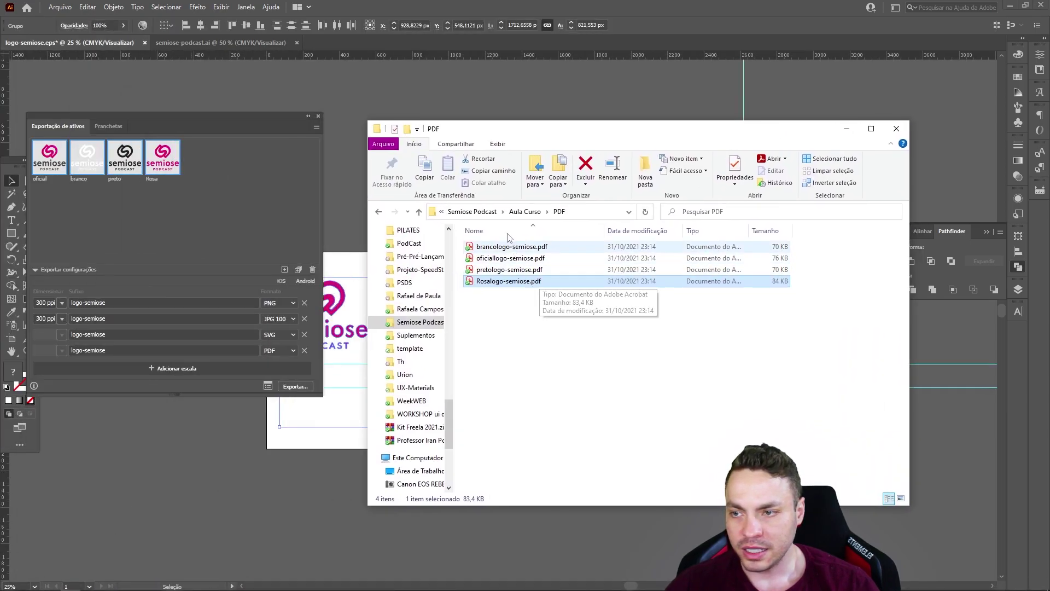
{"action": "left_click", "coordinate": [528, 213]}
{"action": "left_click", "coordinate": [503, 249]}
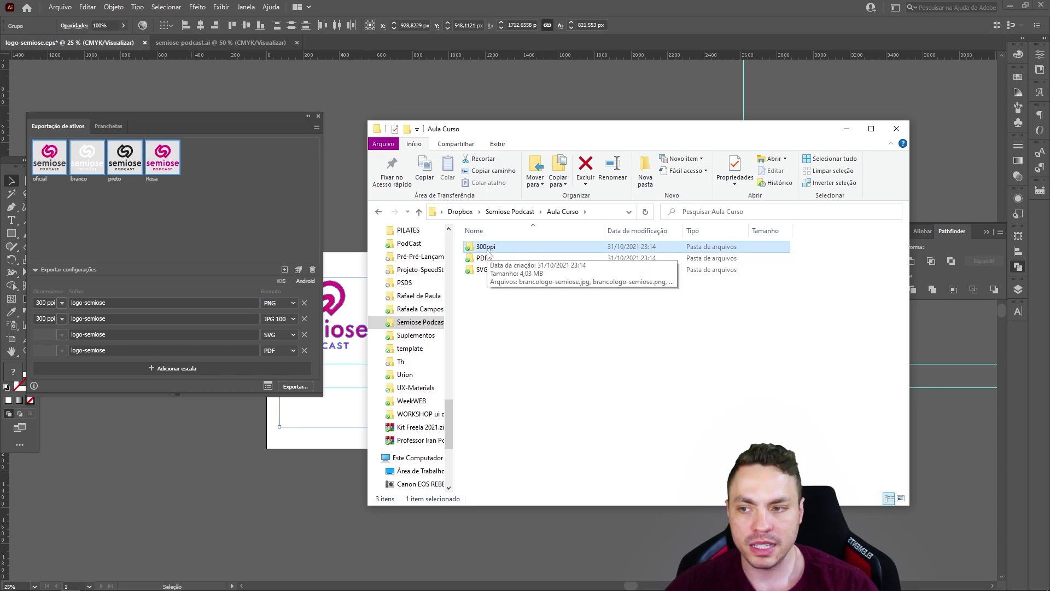
{"action": "key", "text": "F2"}
{"action": "type", "text": "B"}
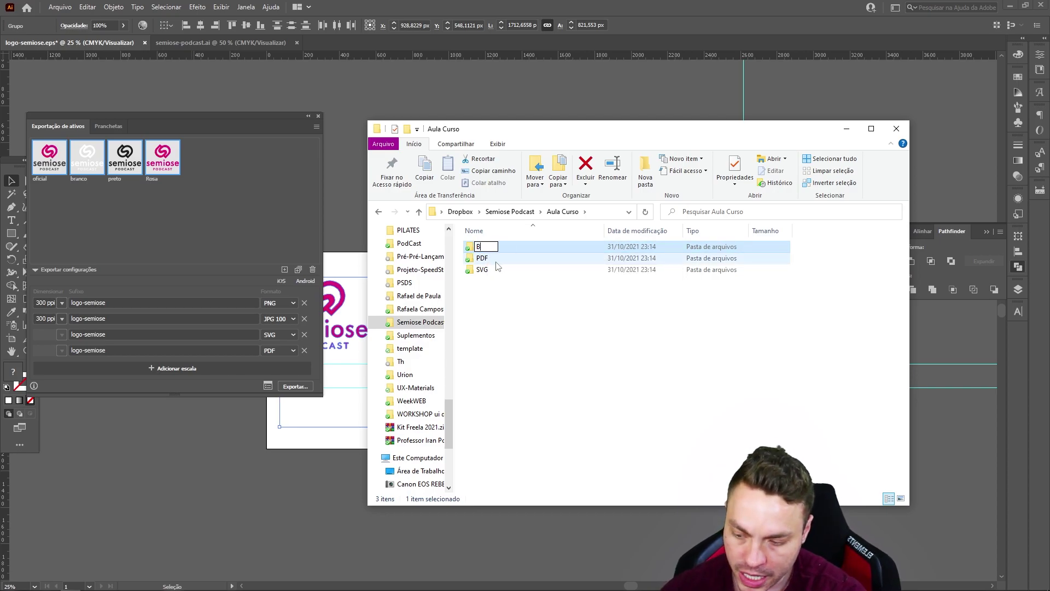
{"action": "type", "text": "itmaps"}
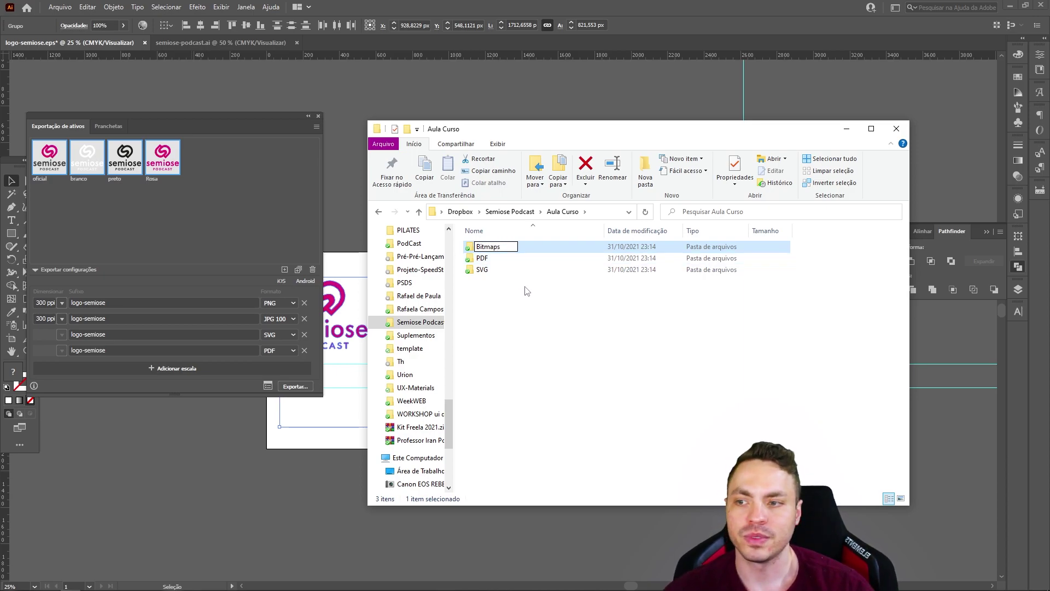
{"action": "key", "text": "Return"}
{"action": "double_click", "coordinate": [518, 250]}
Create two new subfolders inside Bitmaps named PNG and JPG
{"action": "right_click", "coordinate": [566, 350]}
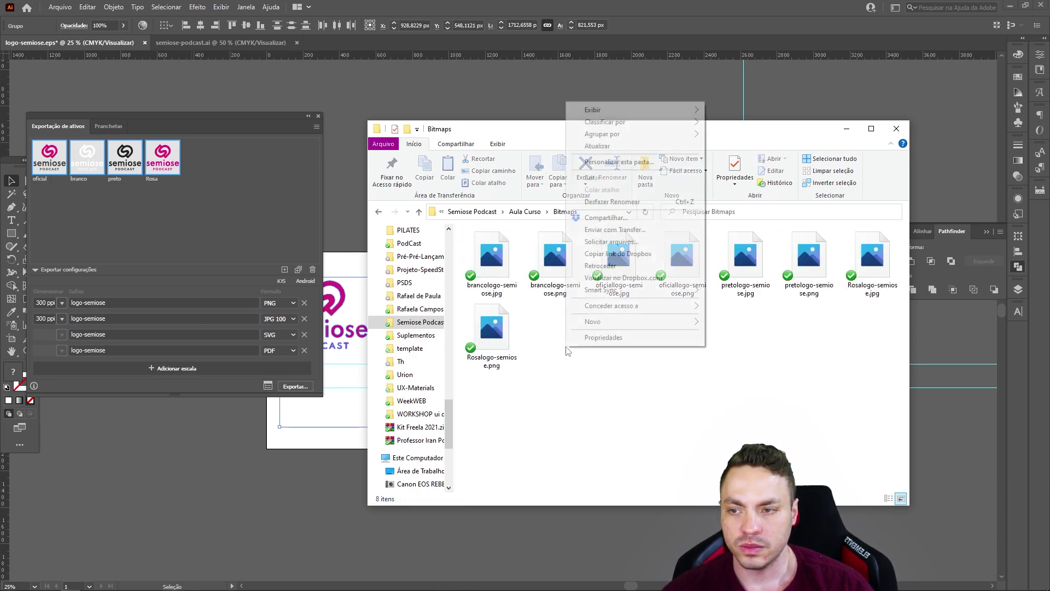
{"action": "mouse_move", "coordinate": [632, 320]}
{"action": "left_click", "coordinate": [708, 326]}
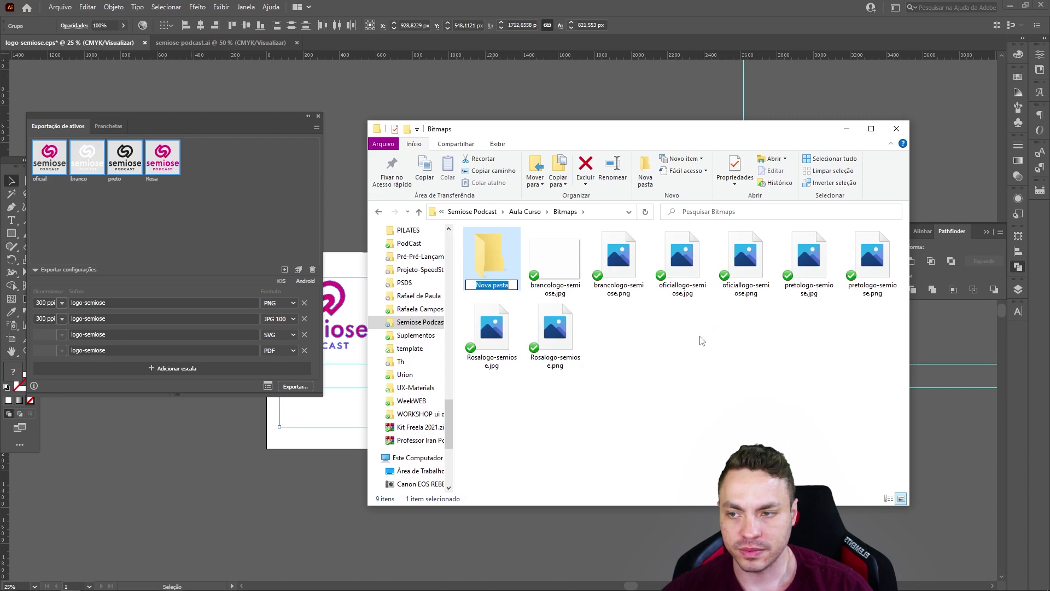
{"action": "type", "text": "PNG"}
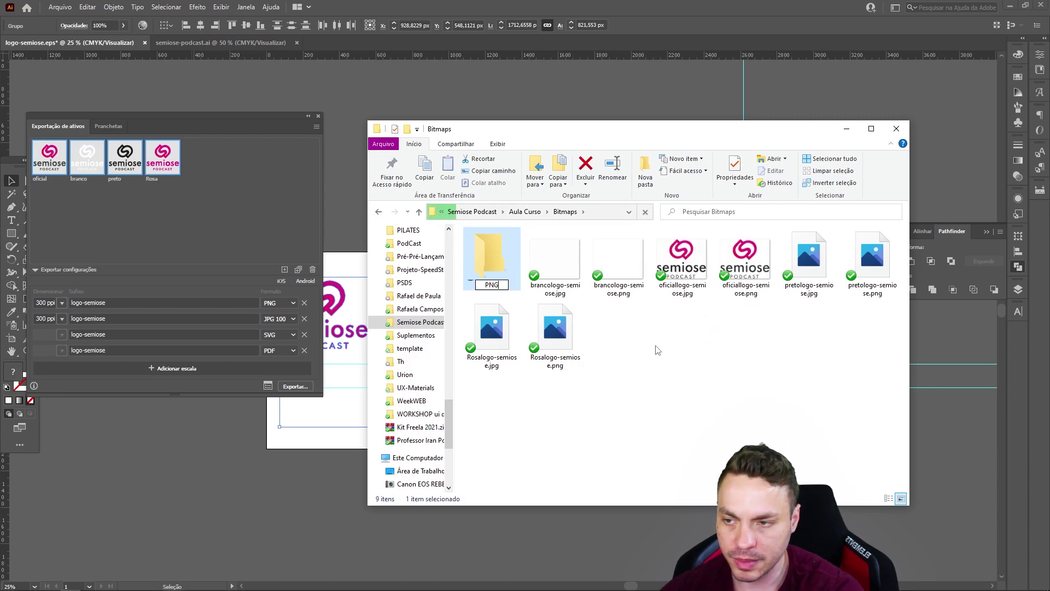
{"action": "right_click", "coordinate": [654, 346]}
{"action": "mouse_move", "coordinate": [689, 562]}
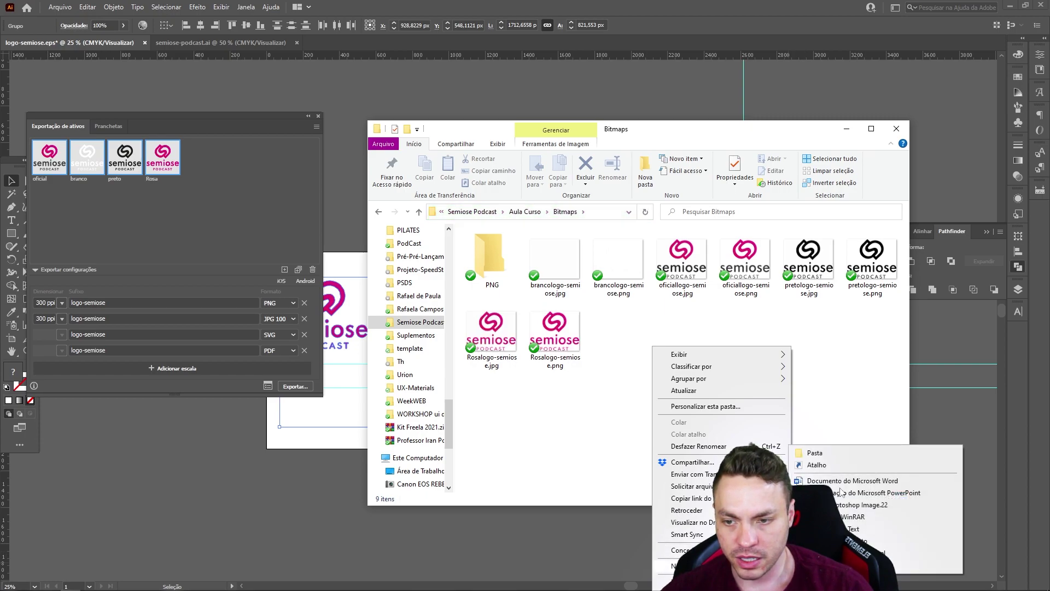
{"action": "left_click", "coordinate": [817, 453]}
{"action": "type", "text": "k"}
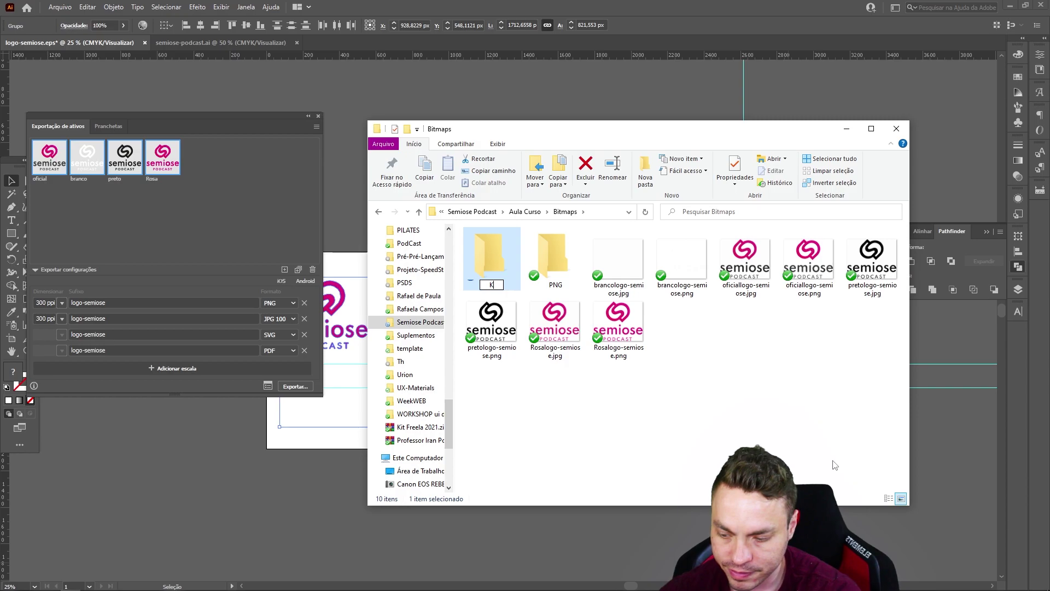
{"action": "type", "text": "P"}
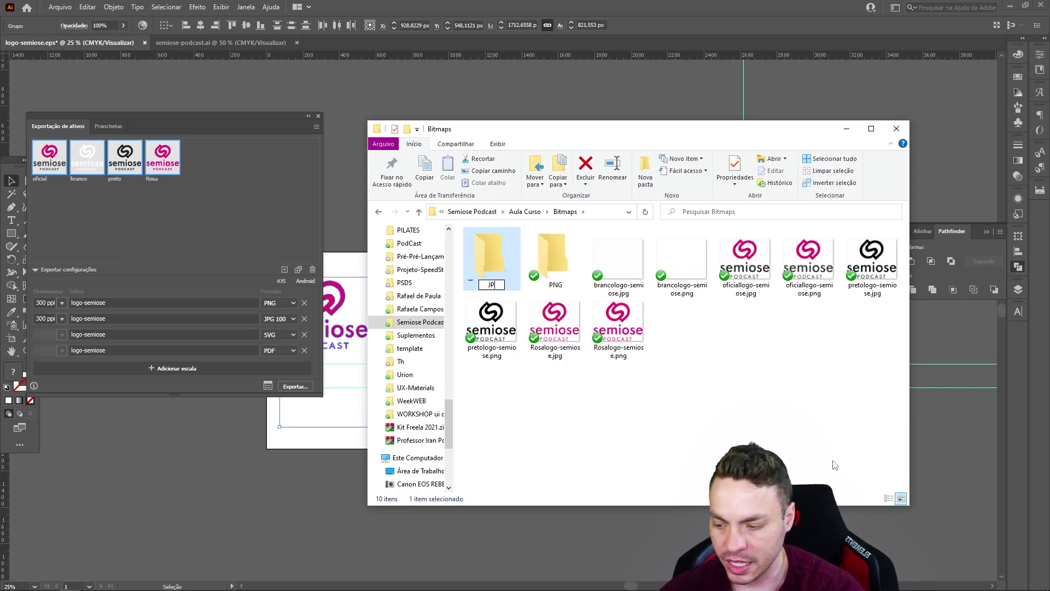
{"action": "type", "text": "G"}
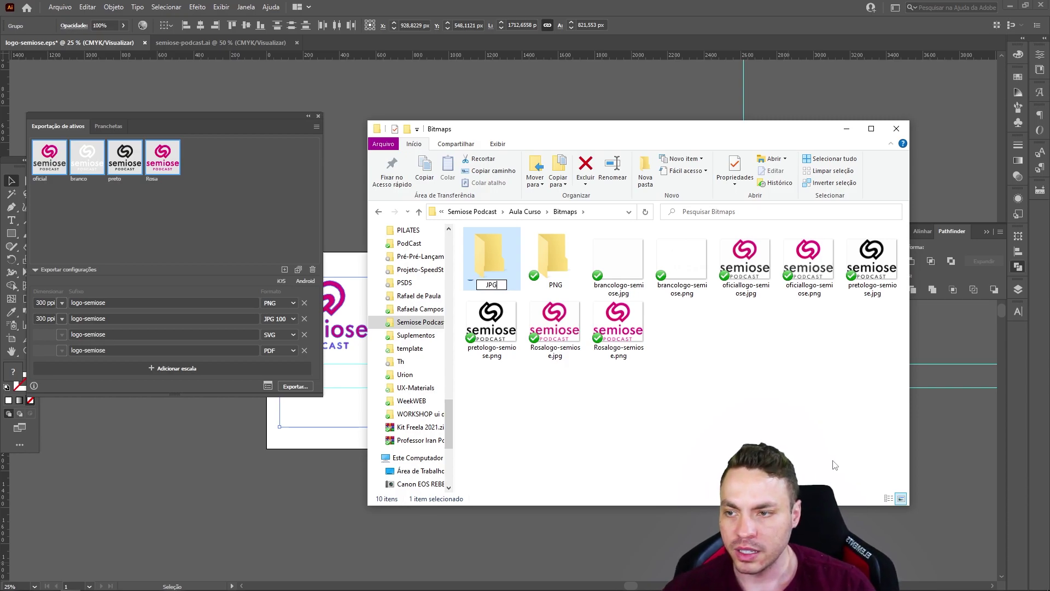
{"action": "key", "text": "Return"}
Sort the files by type and move the four JPG logos into the JPG folder
{"action": "left_click", "coordinate": [618, 328]}
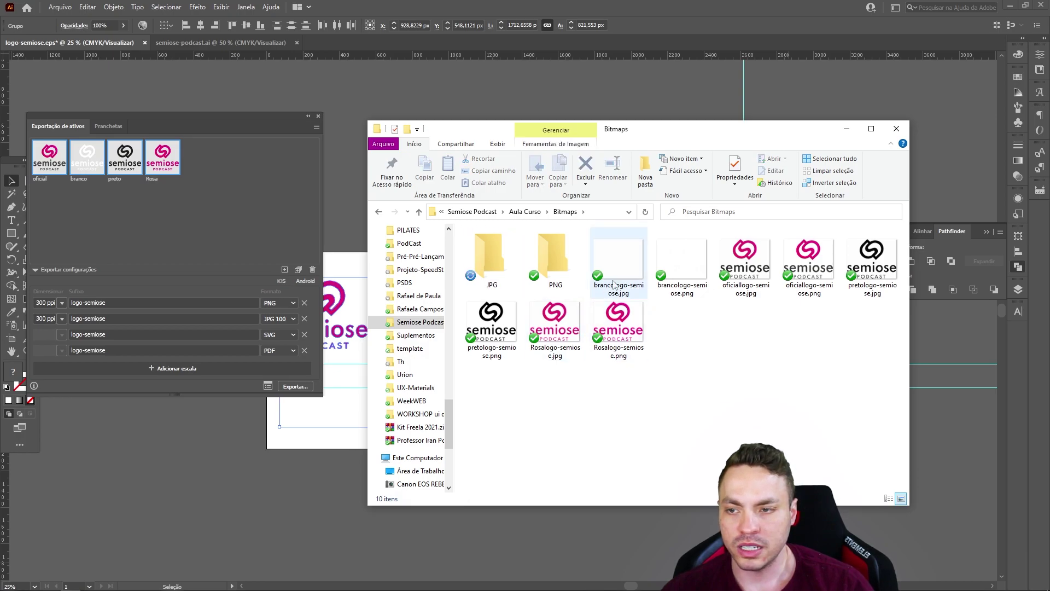
{"action": "left_click", "coordinate": [618, 262]}
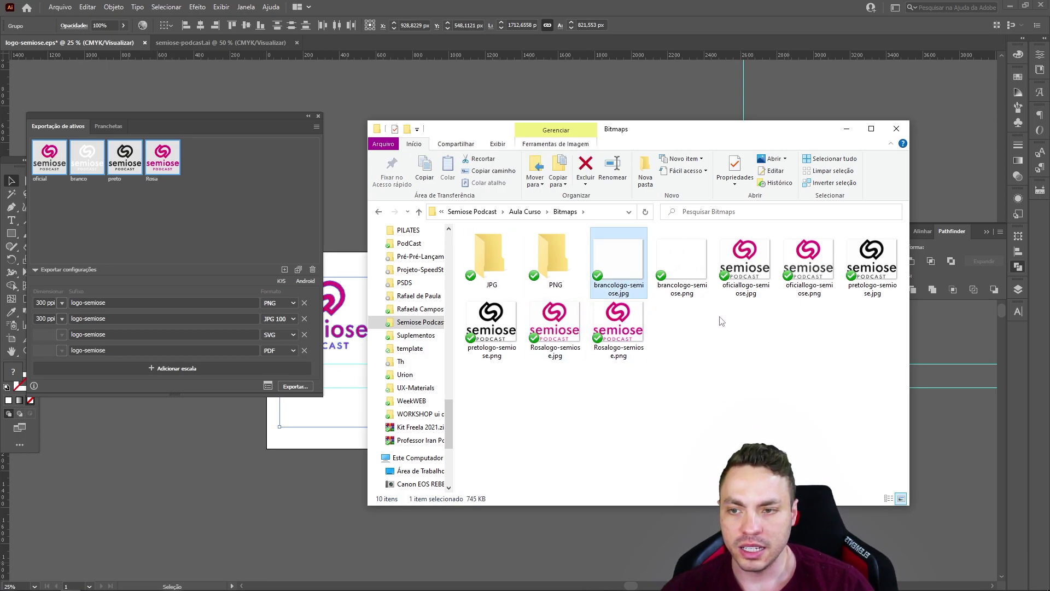
{"action": "right_click", "coordinate": [721, 321]}
{"action": "mouse_move", "coordinate": [758, 336]}
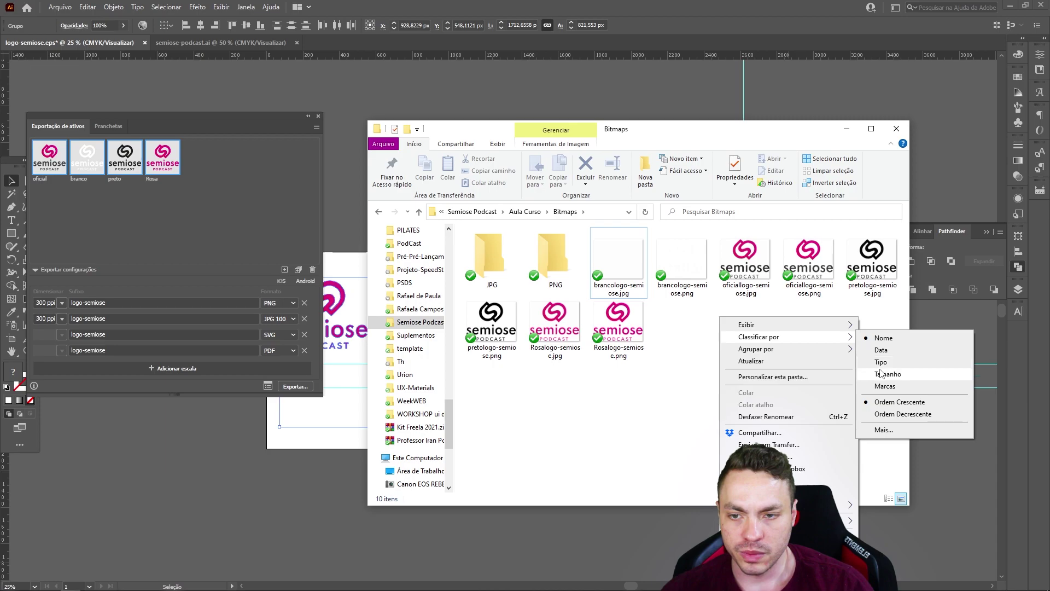
{"action": "left_click", "coordinate": [886, 374]}
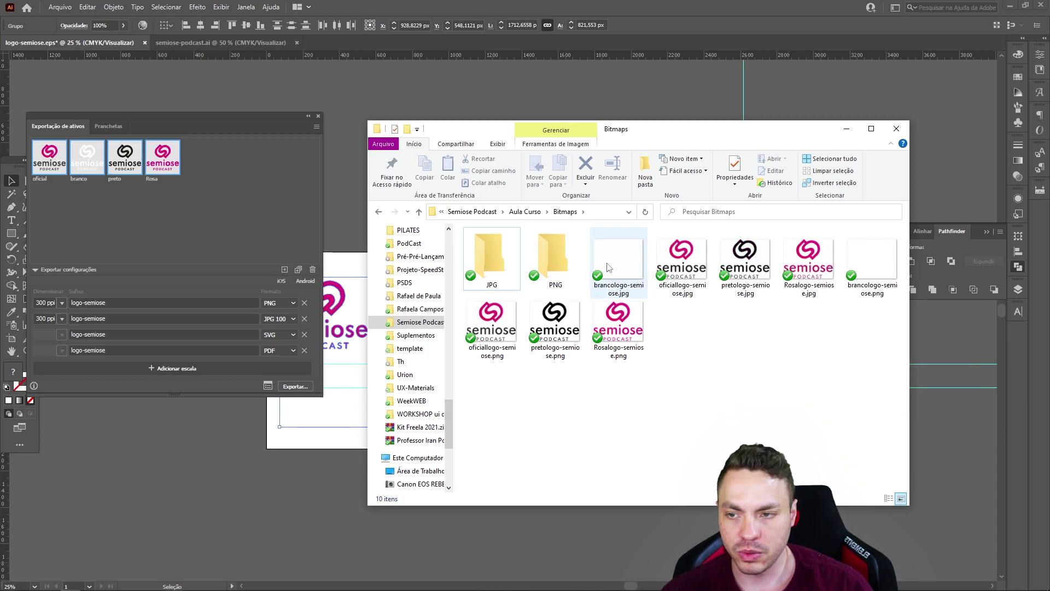
{"action": "left_click", "coordinate": [816, 275], "text": "shift"}
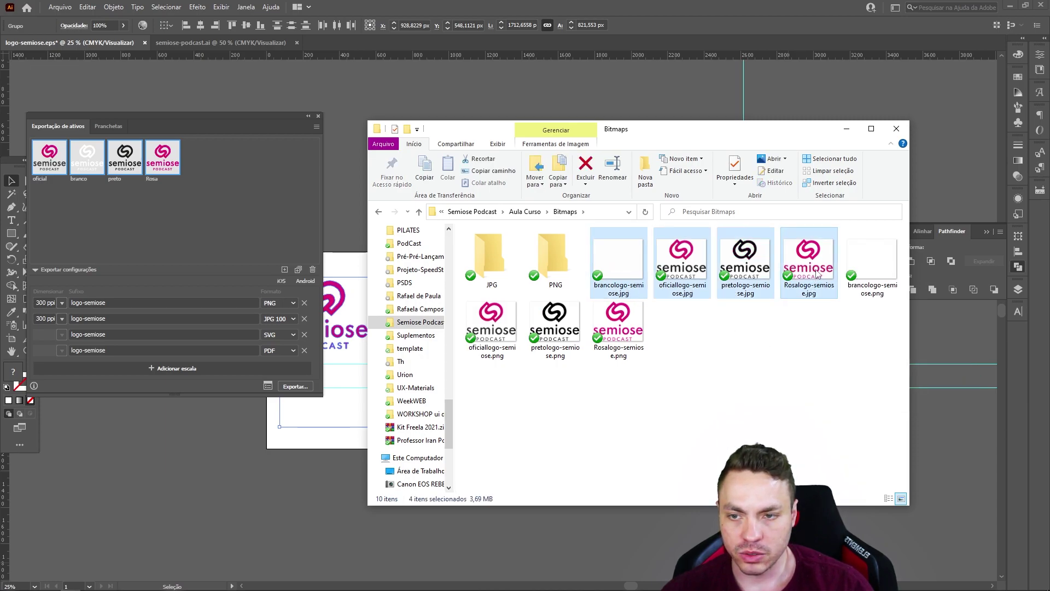
{"action": "left_click_drag", "start_coordinate": [817, 275], "coordinate": [481, 263]}
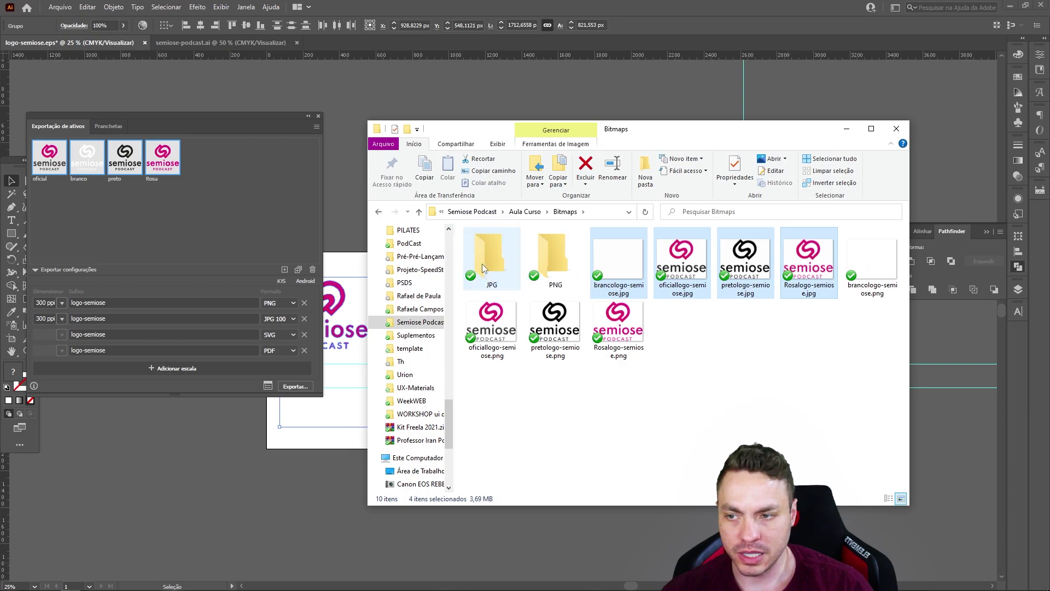
Move the four logo PNGs into the PNG folder and open it to check them
{"action": "left_click", "coordinate": [823, 274], "text": "shift"}
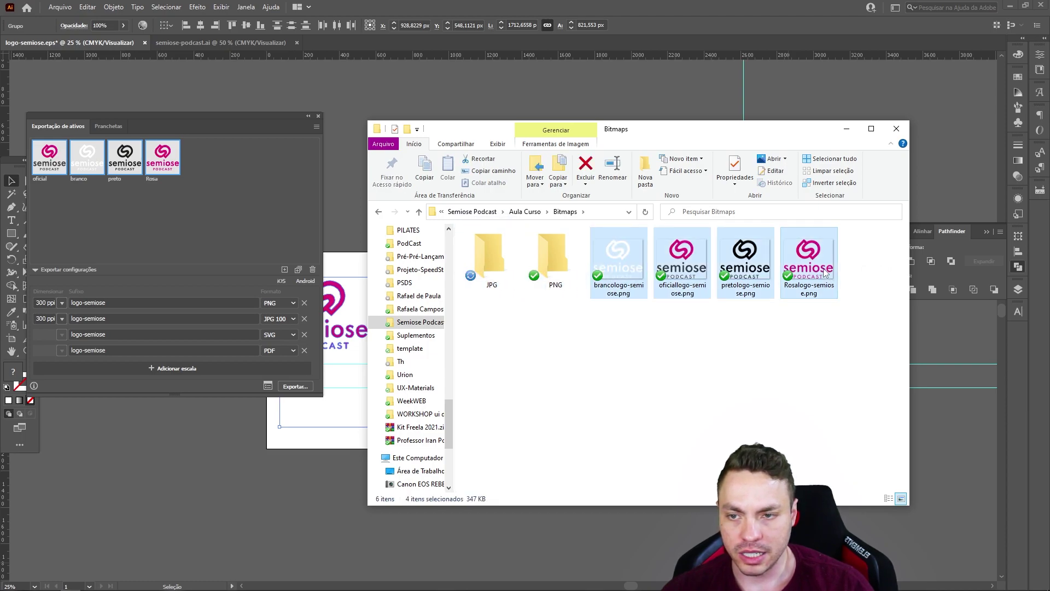
{"action": "left_click_drag", "start_coordinate": [820, 274], "coordinate": [692, 275]}
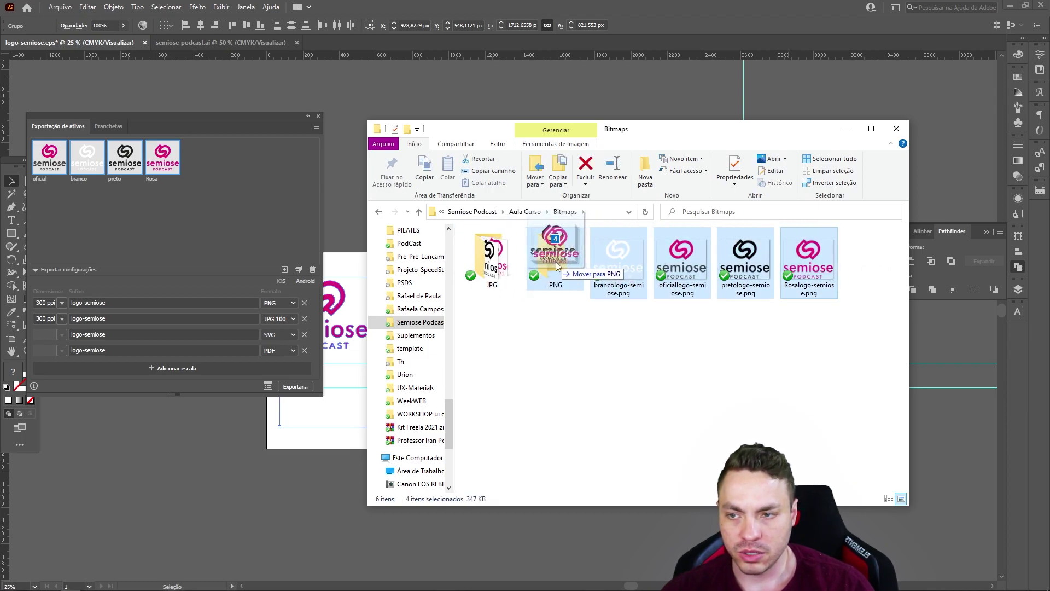
{"action": "left_click_drag", "start_coordinate": [556, 262], "coordinate": [556, 263]}
{"action": "double_click", "coordinate": [559, 266]}
{"action": "left_click", "coordinate": [570, 264]}
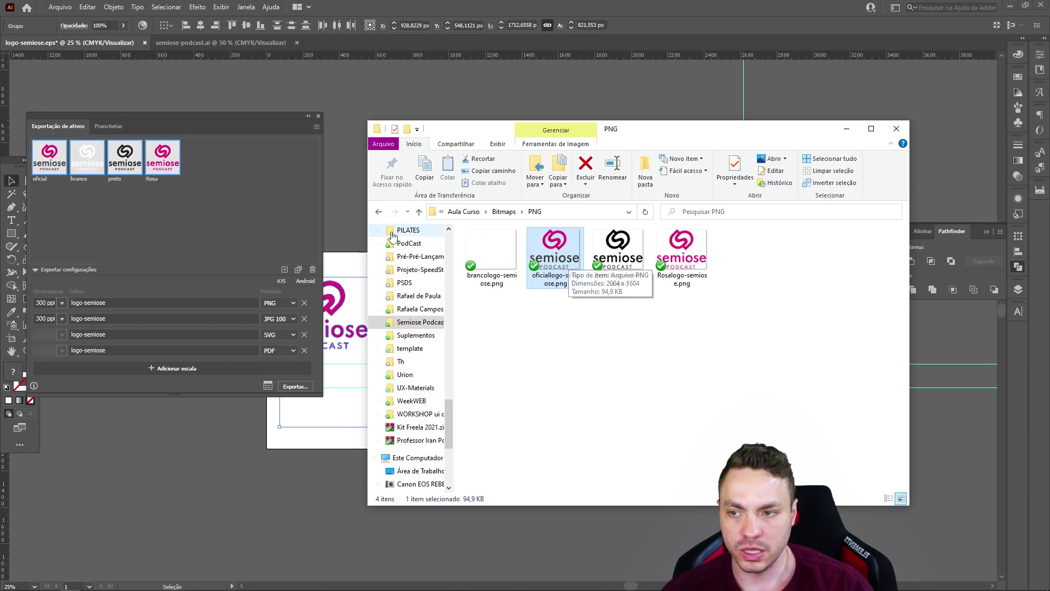
Permanently delete the six stray Rosalogo PNG files from the SVG folder
{"action": "left_click", "coordinate": [379, 212]}
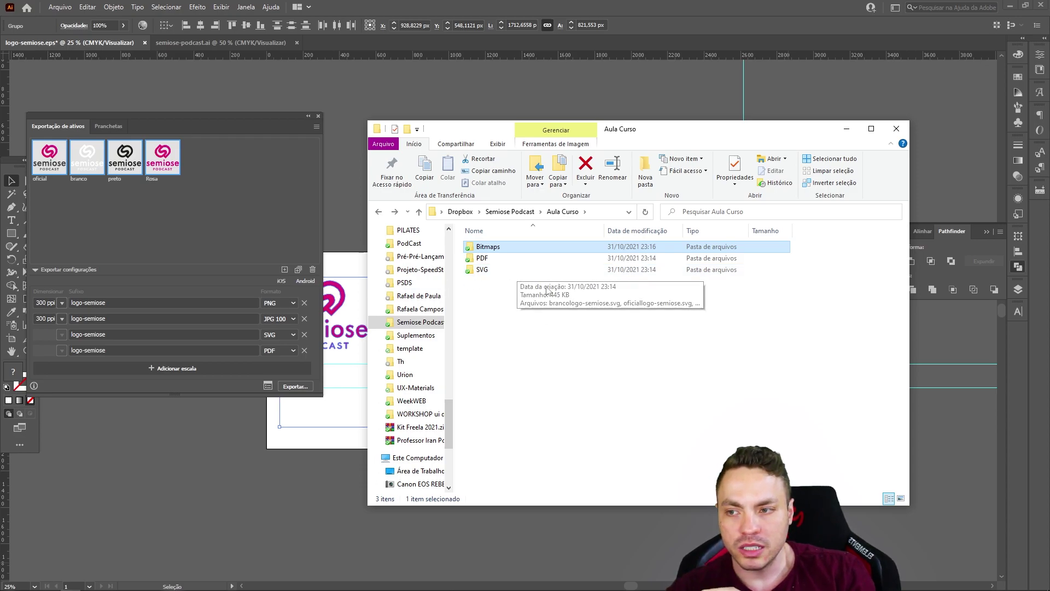
{"action": "left_click", "coordinate": [525, 272]}
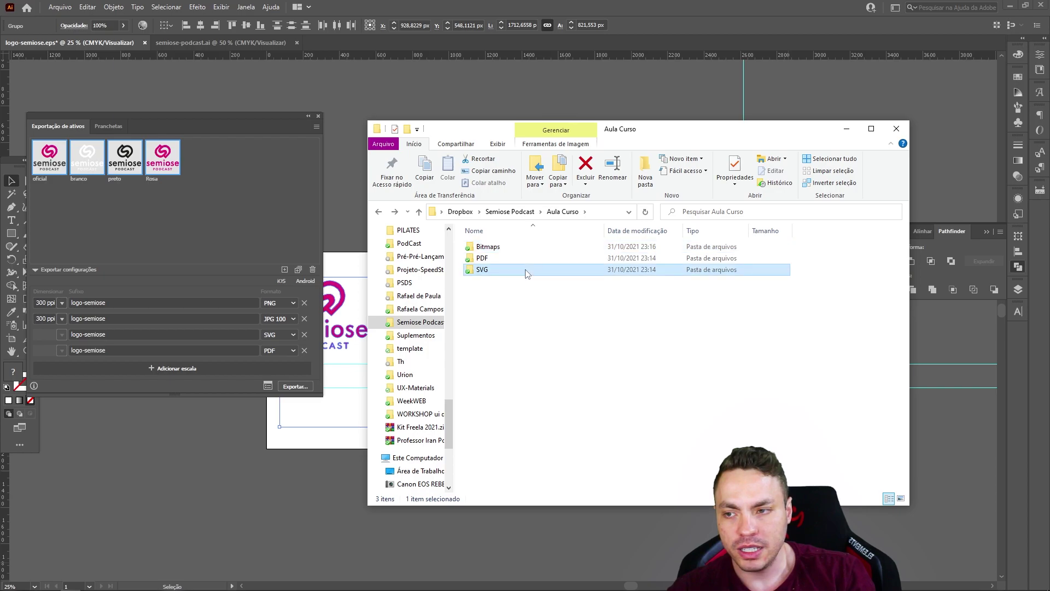
{"action": "double_click", "coordinate": [526, 271]}
{"action": "left_click", "coordinate": [745, 282]}
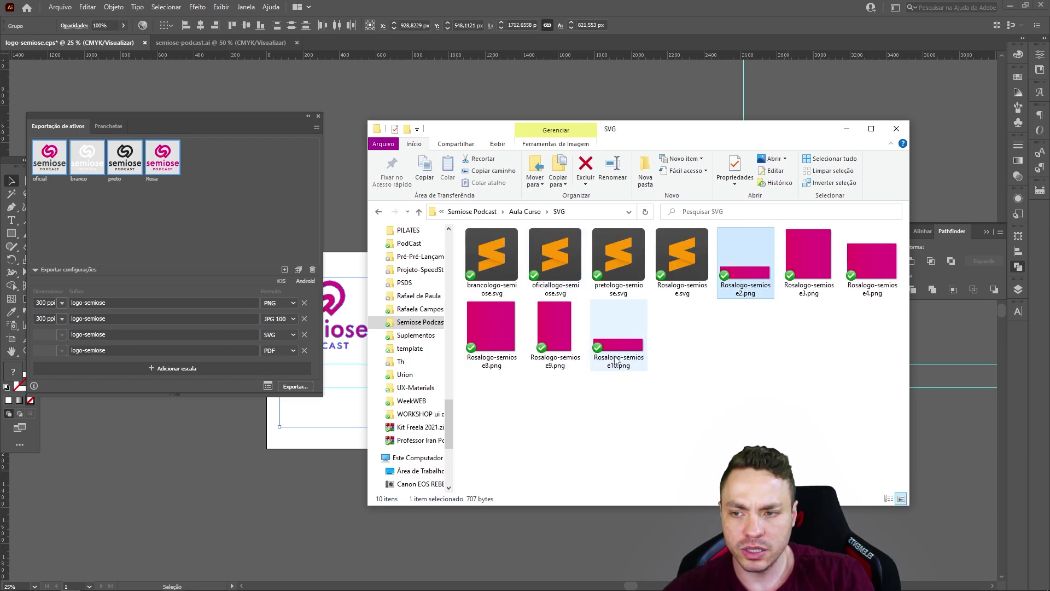
{"action": "left_click", "coordinate": [617, 361], "text": "shift"}
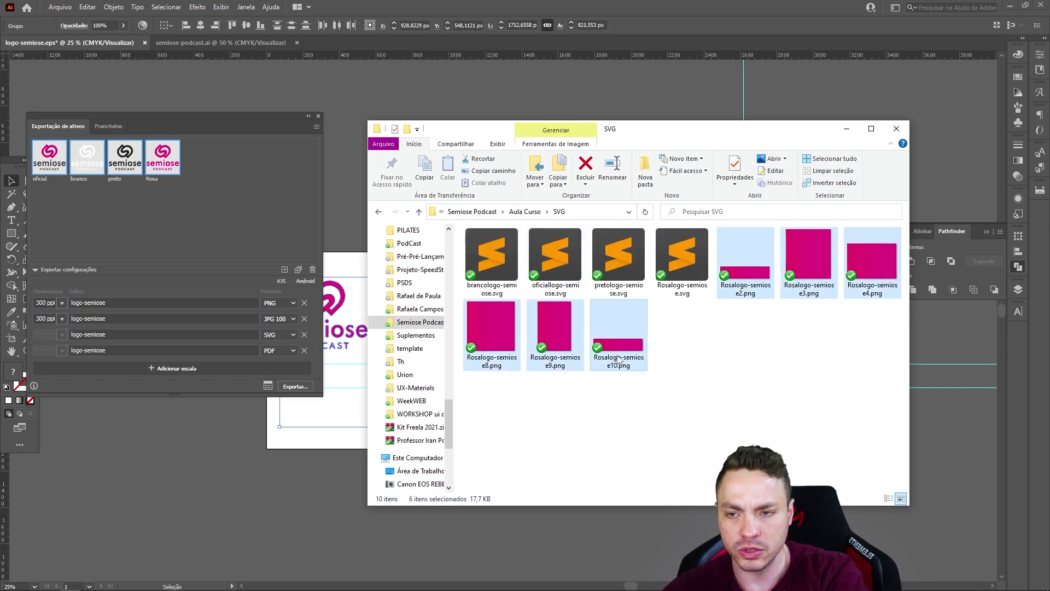
{"action": "key", "text": "Delete"}
{"action": "key", "text": "Return"}
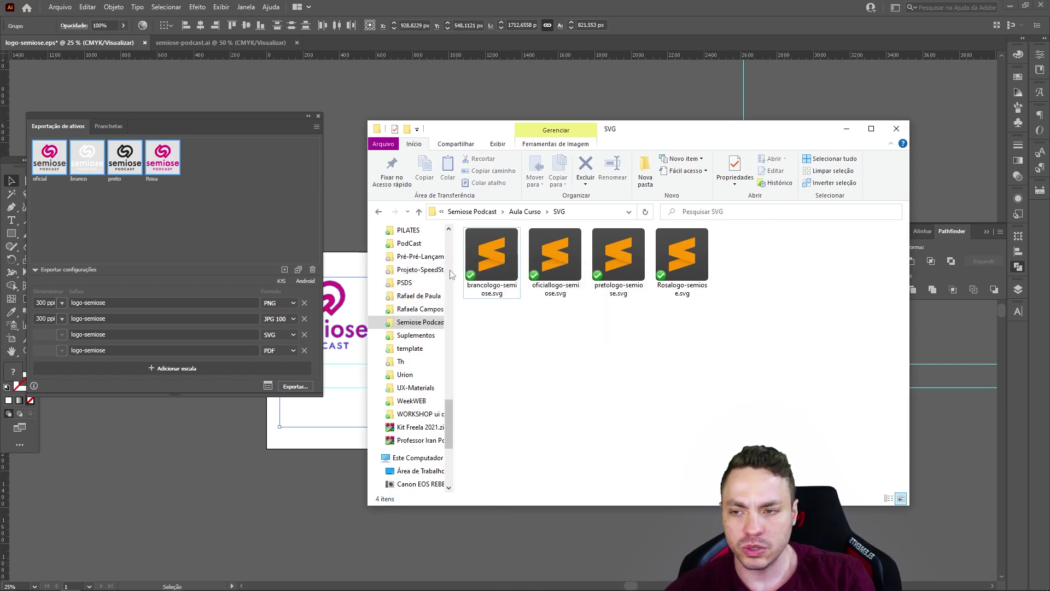
{"action": "left_click", "coordinate": [378, 211]}
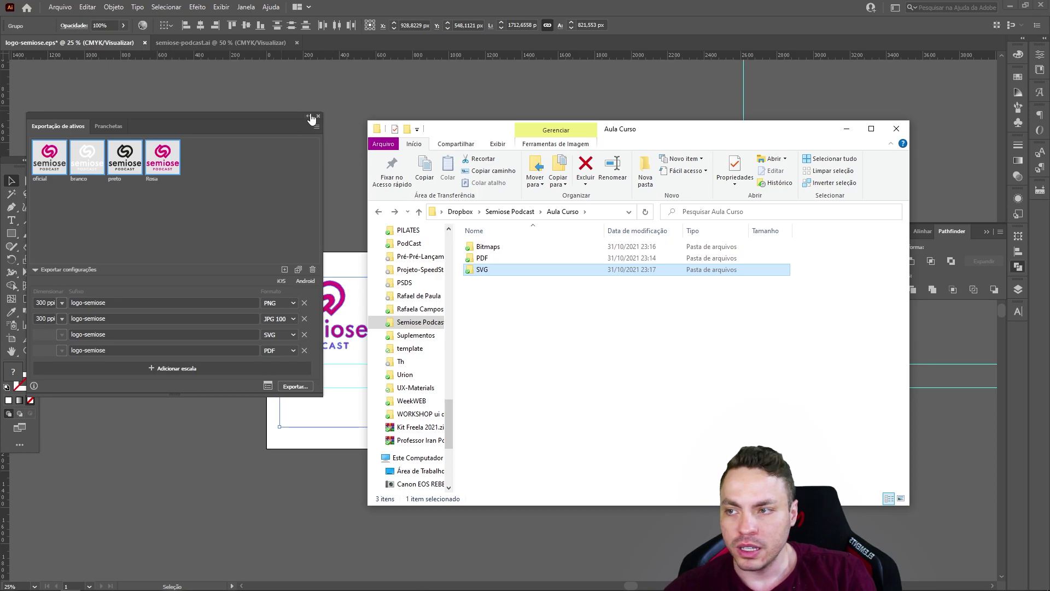
Save the logo document as logo-semiose.eps in Illustrator EPS format inside Aula Curso
{"action": "left_click", "coordinate": [530, 107]}
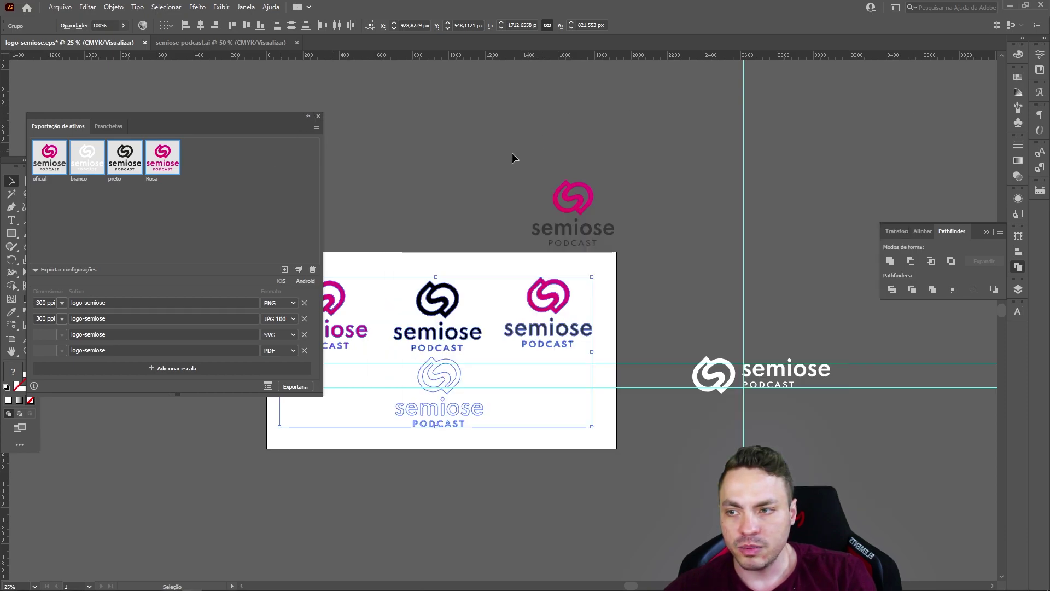
{"action": "left_click", "coordinate": [309, 117]}
{"action": "left_click", "coordinate": [376, 189]}
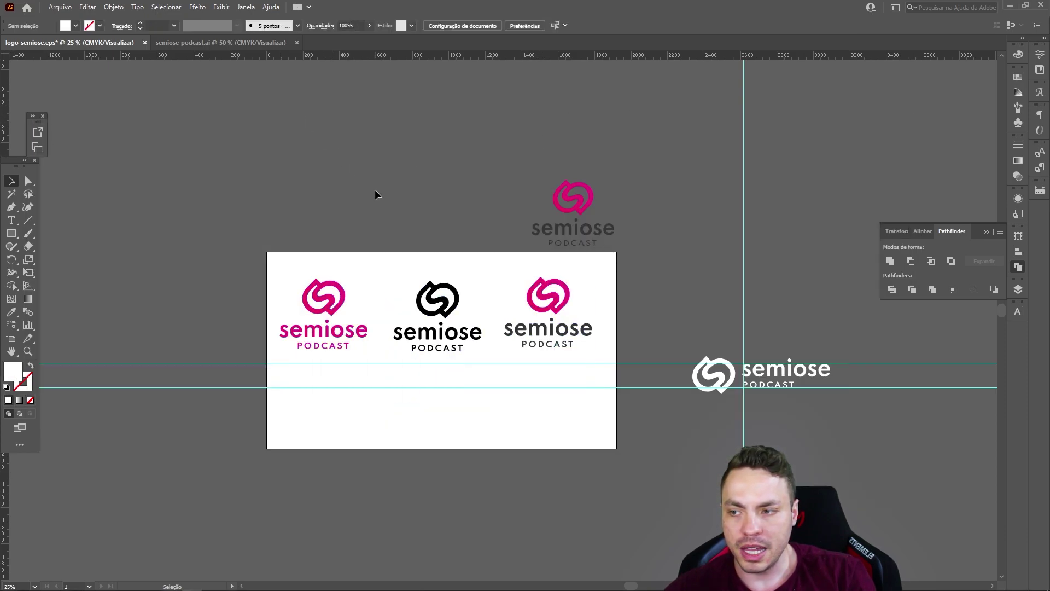
{"action": "left_click", "coordinate": [60, 7]}
{"action": "left_click", "coordinate": [147, 120]}
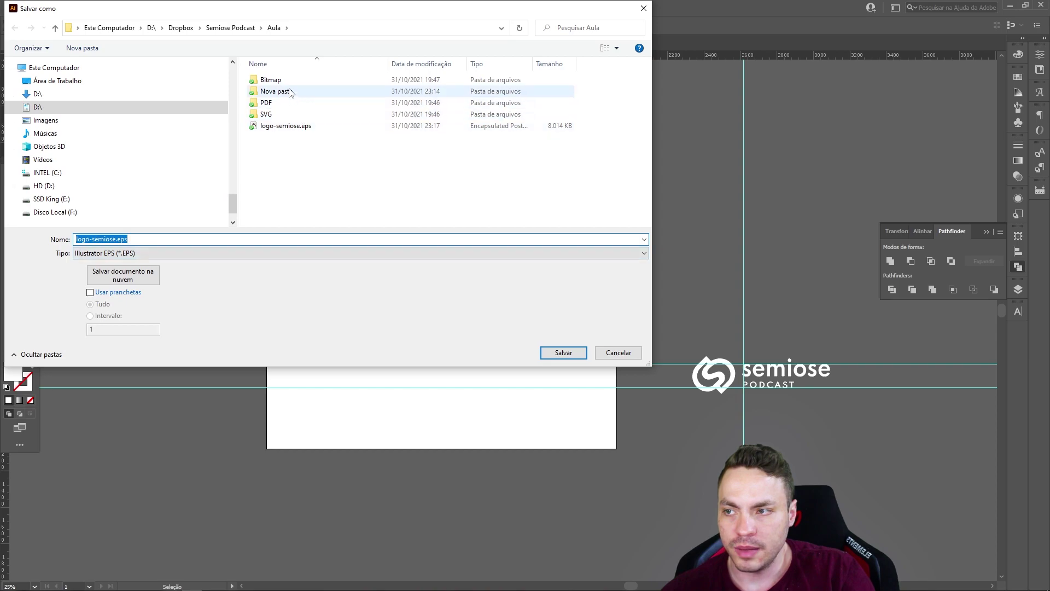
{"action": "left_click", "coordinate": [230, 28]}
{"action": "double_click", "coordinate": [277, 102]}
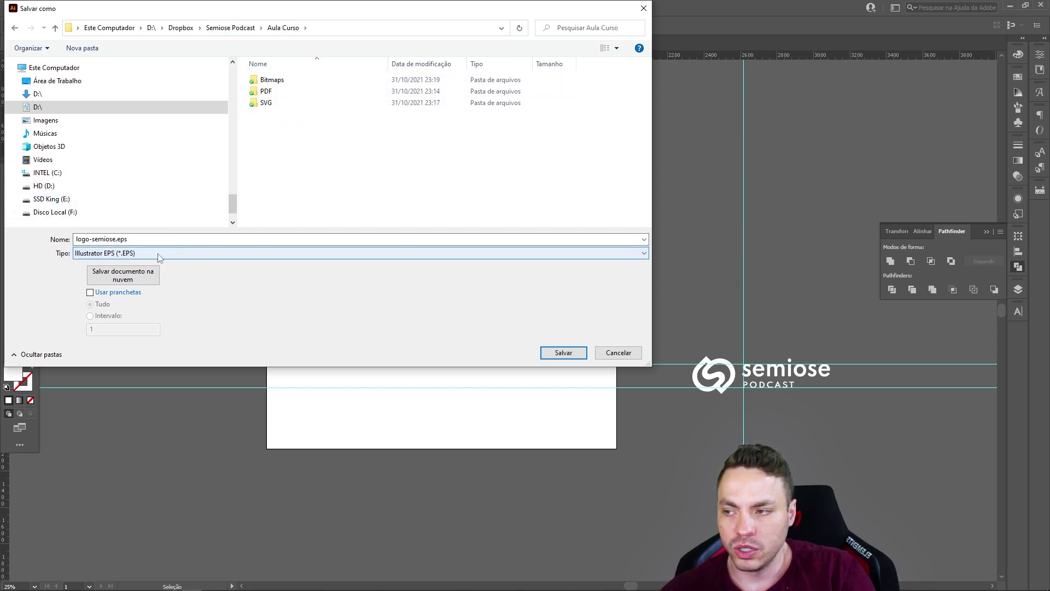
{"action": "left_click", "coordinate": [565, 252]}
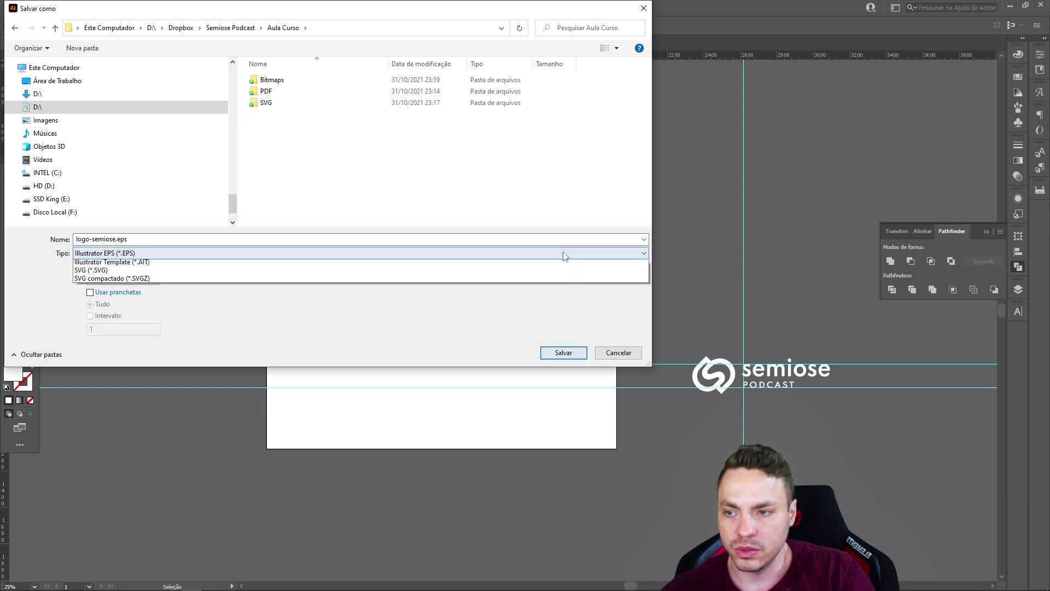
{"action": "left_click", "coordinate": [414, 280]}
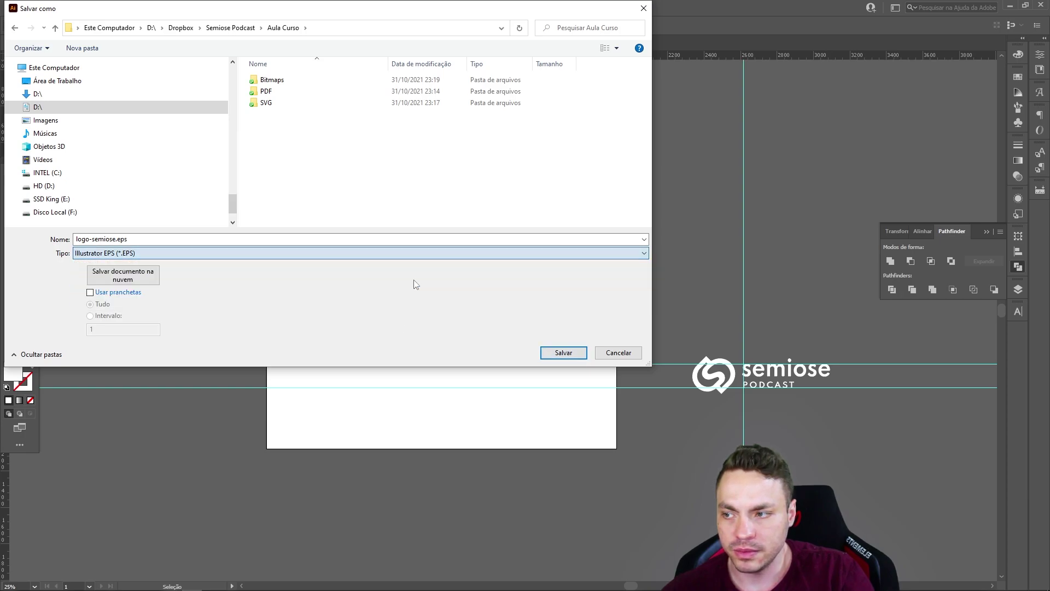
{"action": "left_click", "coordinate": [580, 351]}
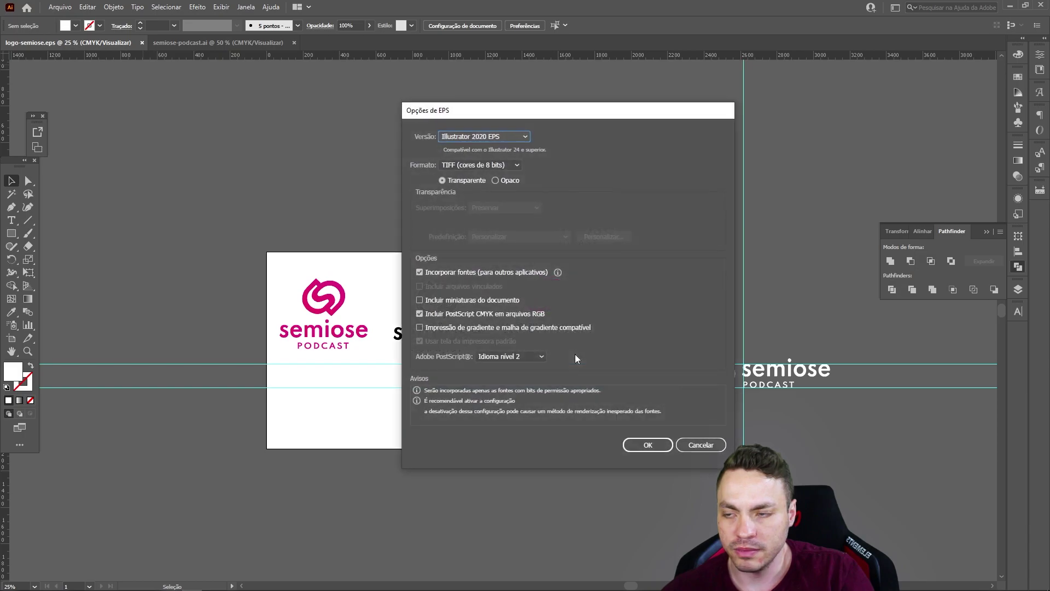
Set the EPS version to Illustrator CC EPS and accept the legacy format warning
{"action": "left_click", "coordinate": [498, 140]}
{"action": "left_click", "coordinate": [497, 172]}
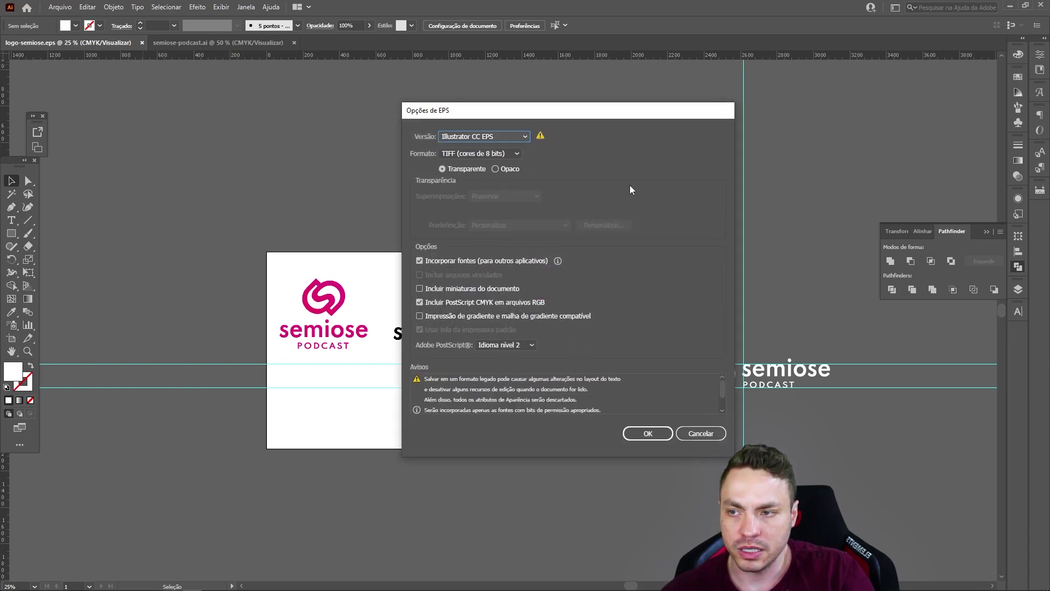
{"action": "left_click", "coordinate": [645, 433]}
{"action": "left_click", "coordinate": [588, 319]}
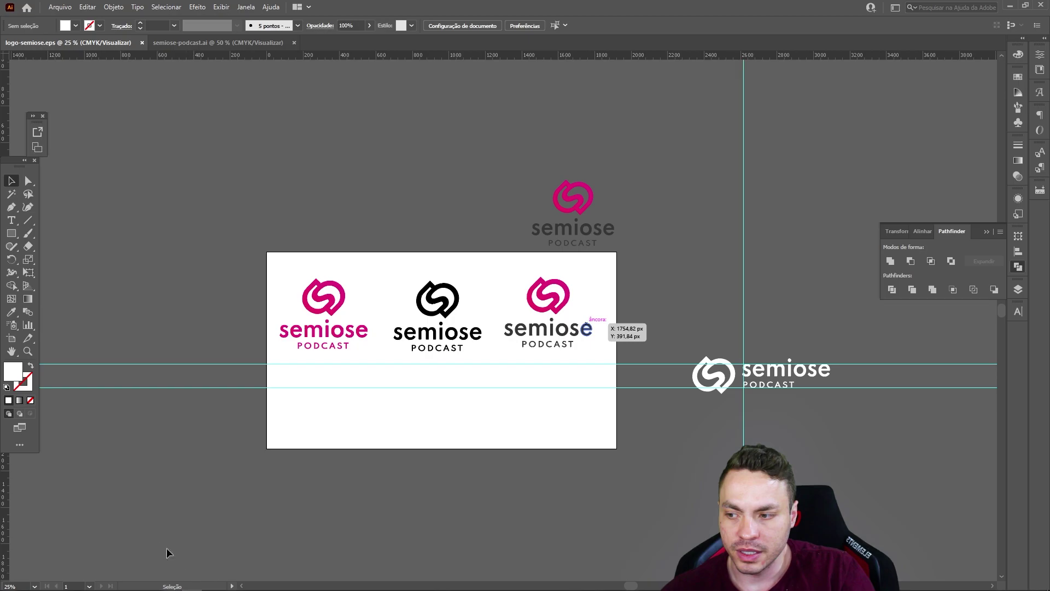
{"action": "left_click", "coordinate": [70, 582]}
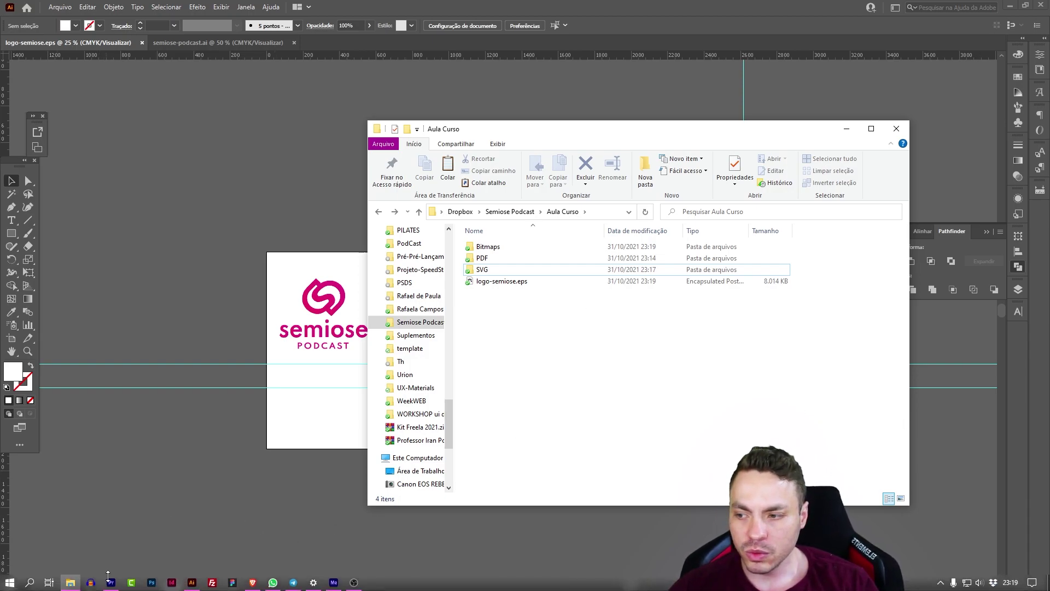
{"action": "mouse_move", "coordinate": [252, 583]}
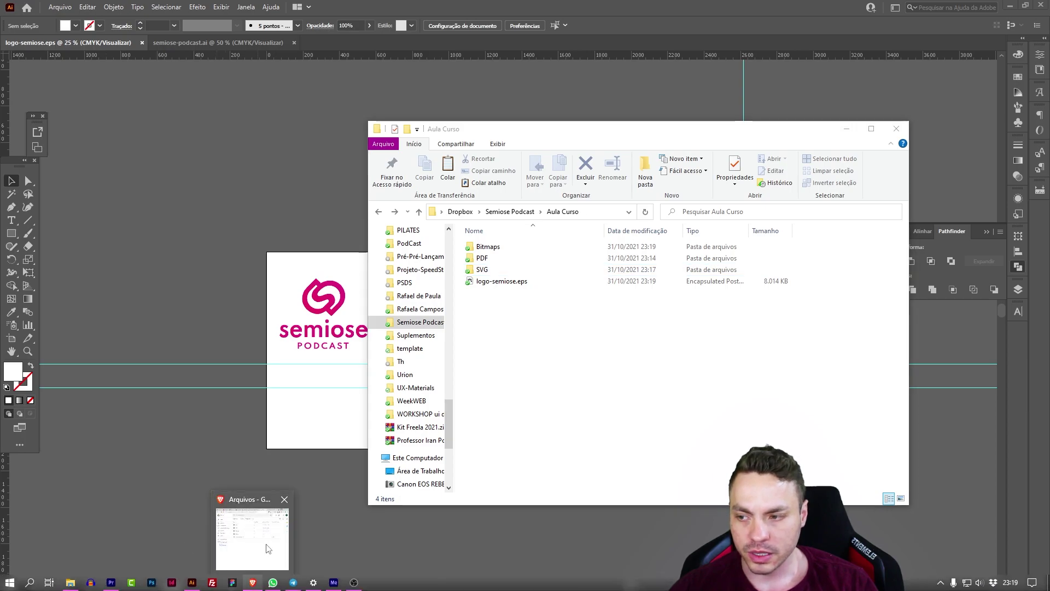
Drag the Bitmaps, PDF and SVG folders and logo-semiose.eps into Drive's Logo › Arquivos folder
{"action": "left_click", "coordinate": [252, 525]}
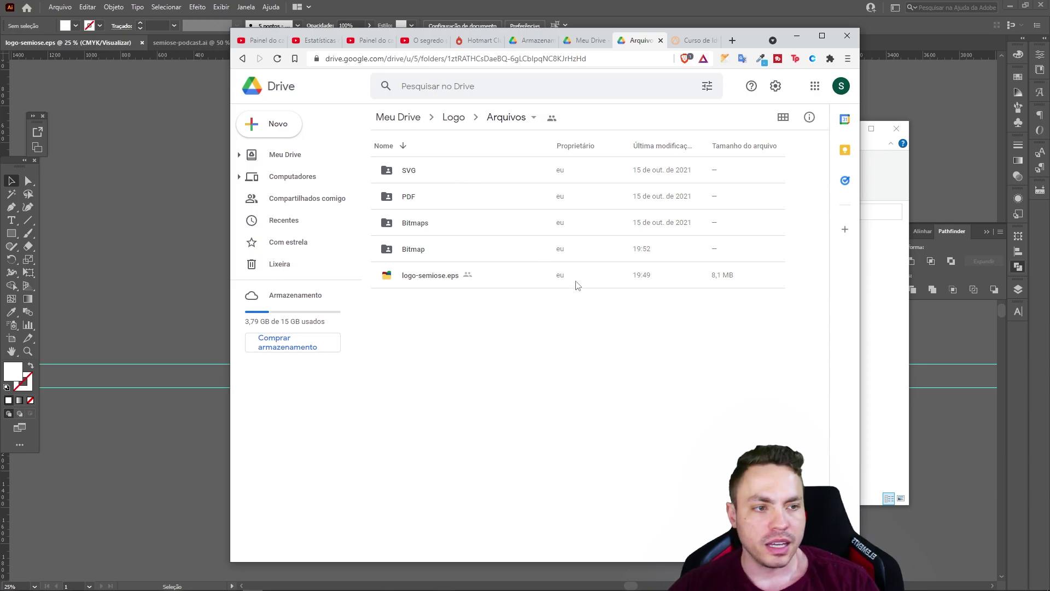
{"action": "left_click", "coordinate": [878, 169]}
{"action": "mouse_move", "coordinate": [819, 309]}
{"action": "left_mouse_down"}
{"action": "mouse_move", "coordinate": [601, 244]}
{"action": "mouse_move", "coordinate": [341, 441]}
{"action": "mouse_move", "coordinate": [613, 82]}
{"action": "left_mouse_up"}
{"action": "mouse_move", "coordinate": [616, 139]}
{"action": "left_mouse_down"}
{"action": "mouse_move", "coordinate": [467, 172]}
{"action": "mouse_move", "coordinate": [102, 139]}
{"action": "left_mouse_up"}
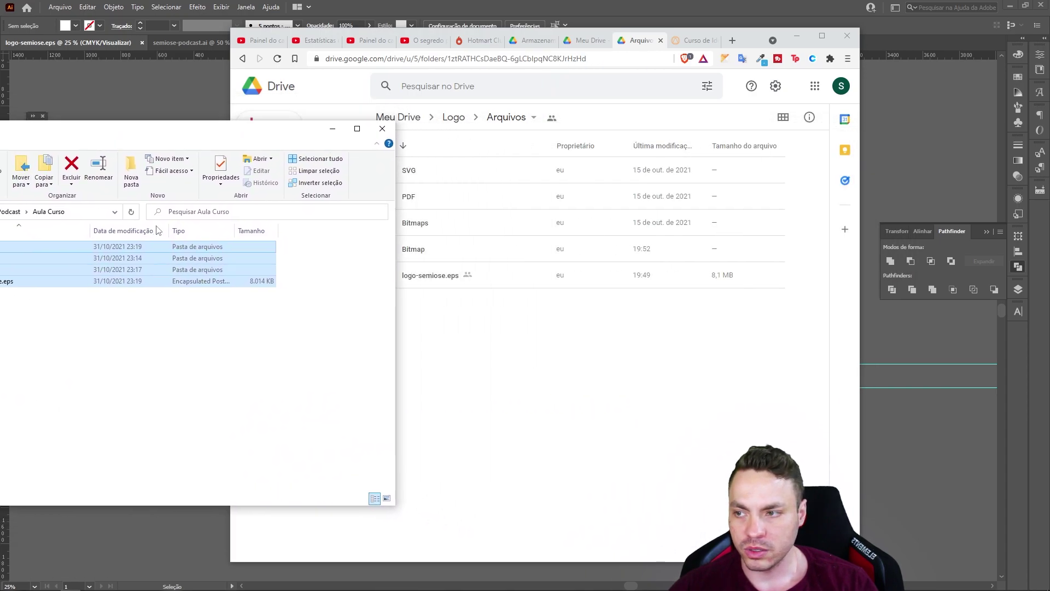
{"action": "left_click_drag", "start_coordinate": [193, 251], "coordinate": [669, 347]}
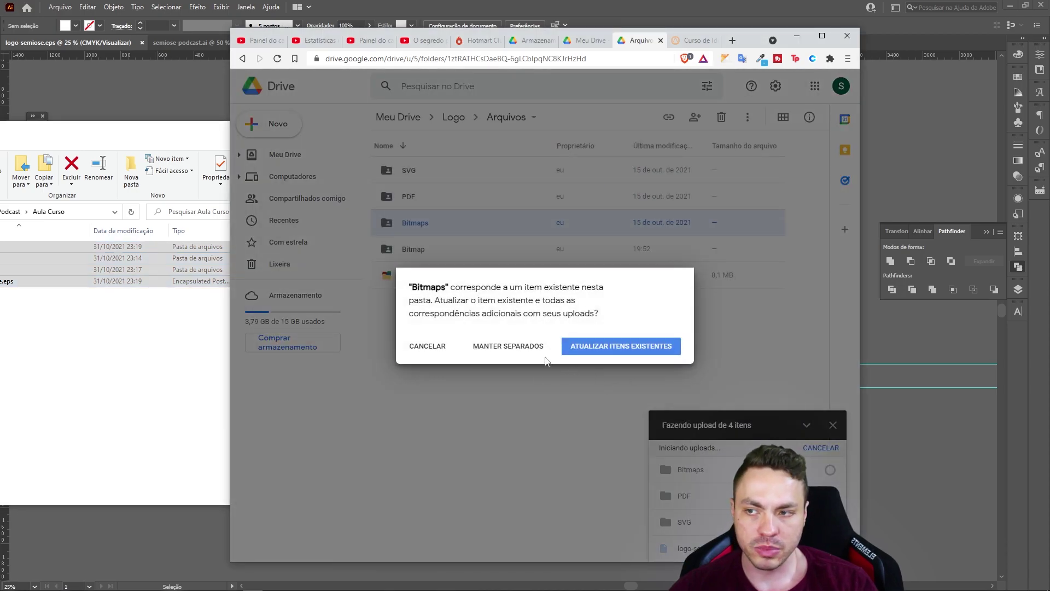
{"action": "left_click", "coordinate": [440, 348]}
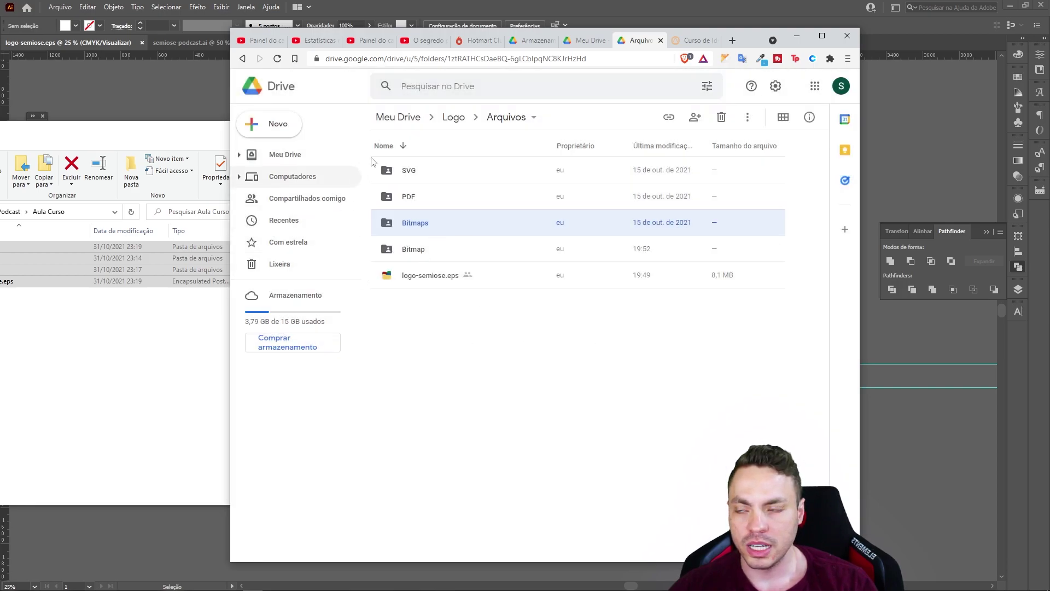
{"action": "left_click", "coordinate": [797, 37]}
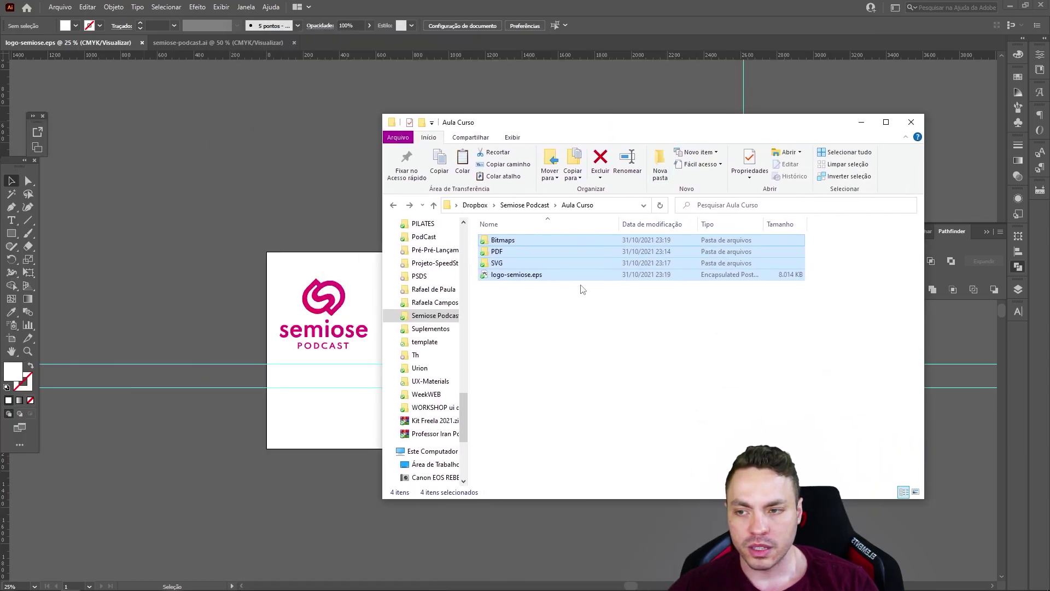
{"action": "mouse_move", "coordinate": [517, 274]}
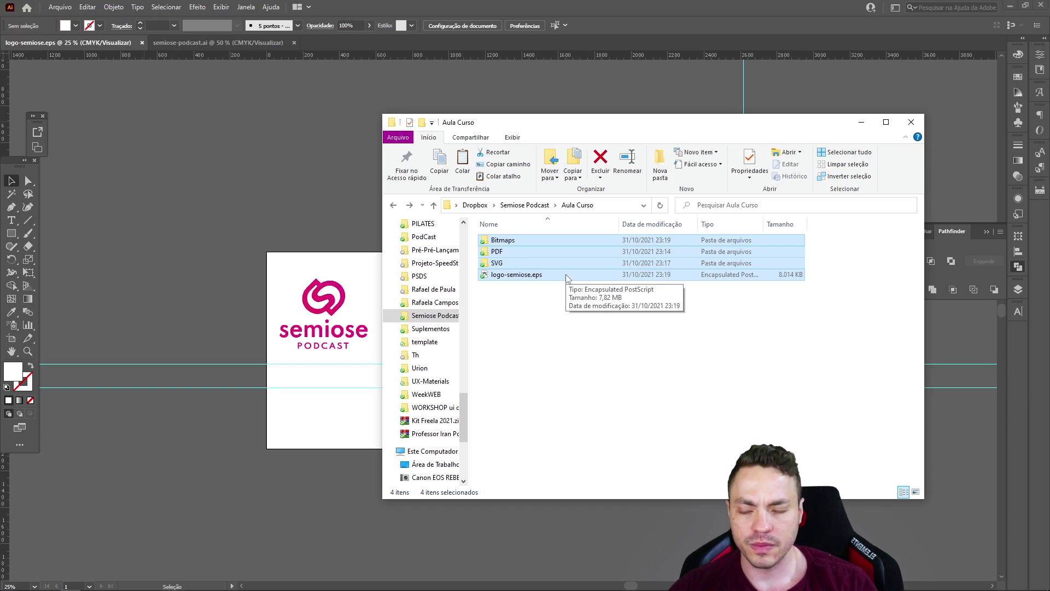
Add the four selected items to an 'Aula Curso.rar' archive and select it
{"action": "right_click", "coordinate": [566, 277]}
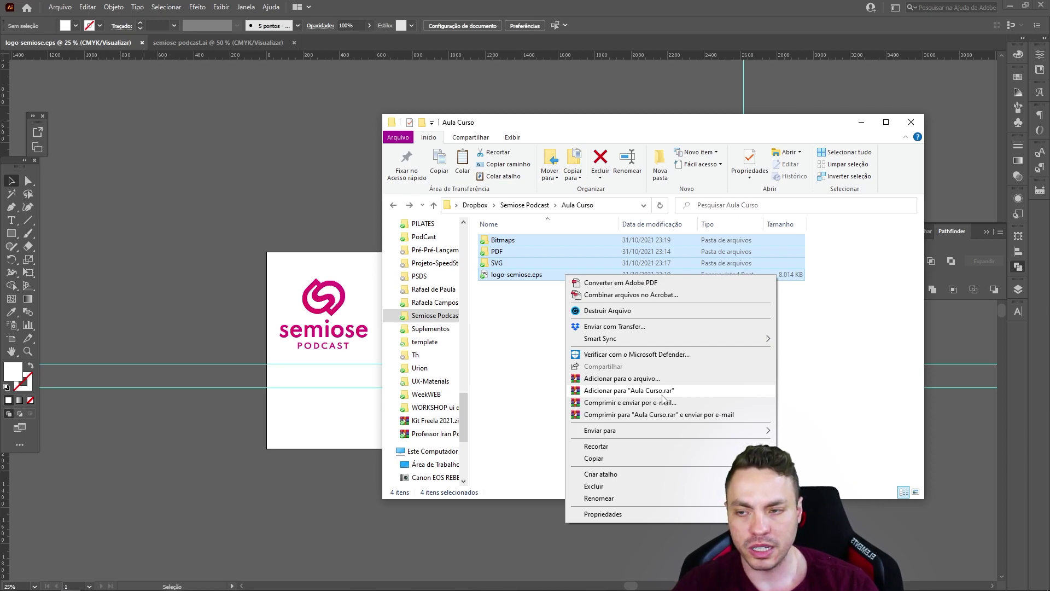
{"action": "left_click", "coordinate": [662, 394]}
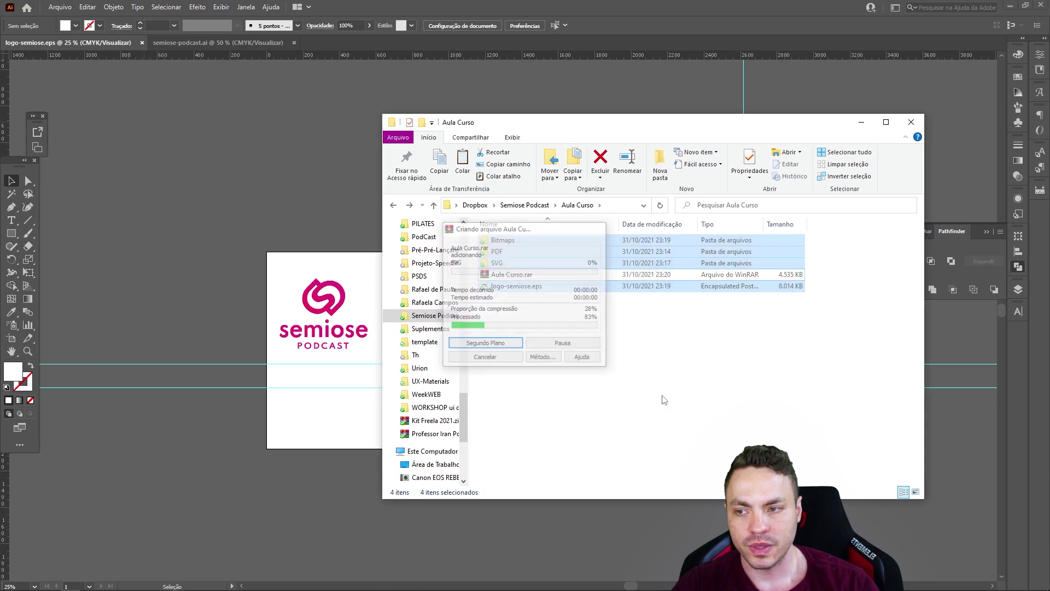
{"action": "left_click", "coordinate": [533, 275]}
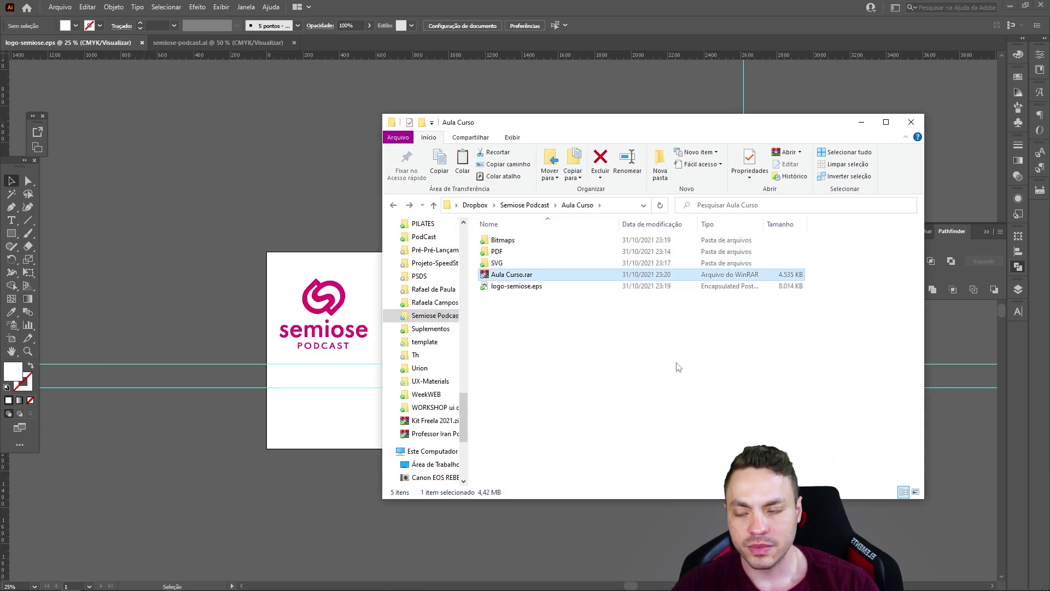